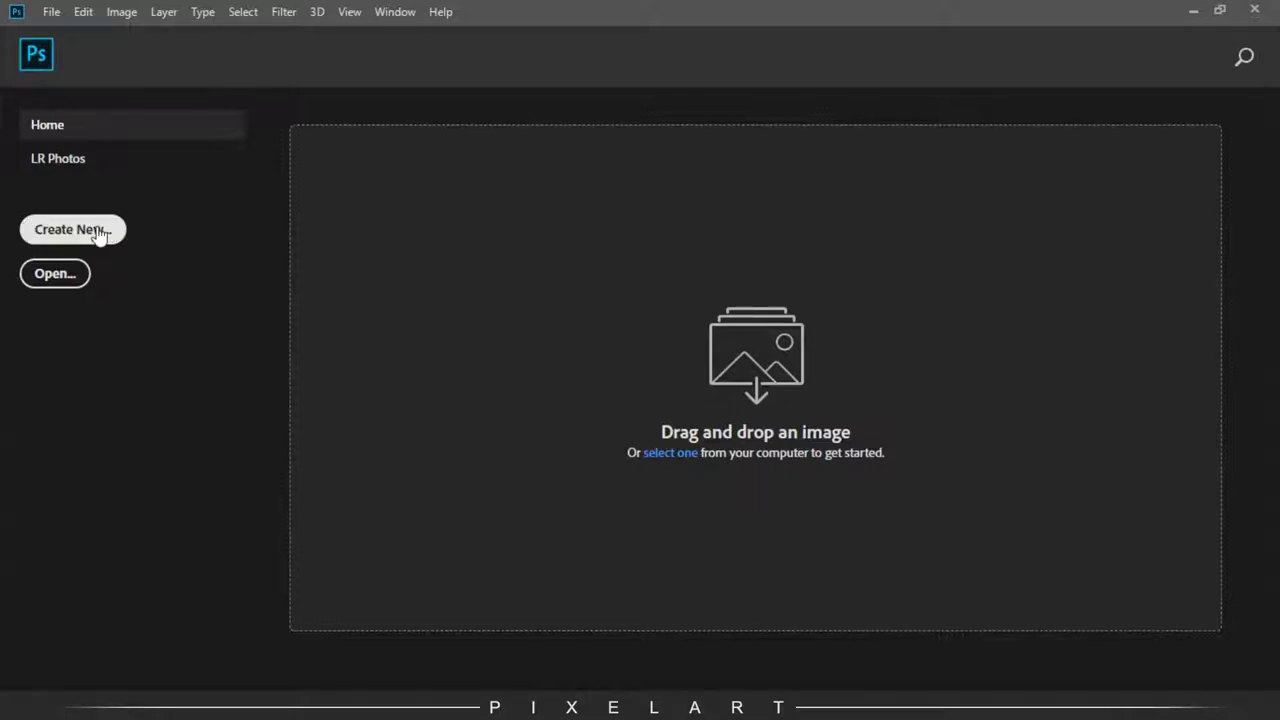
# - Create a 1300 × 900 px, 150 ppi document and unlock its background as Layer 0
pyautogui.click(98, 236)
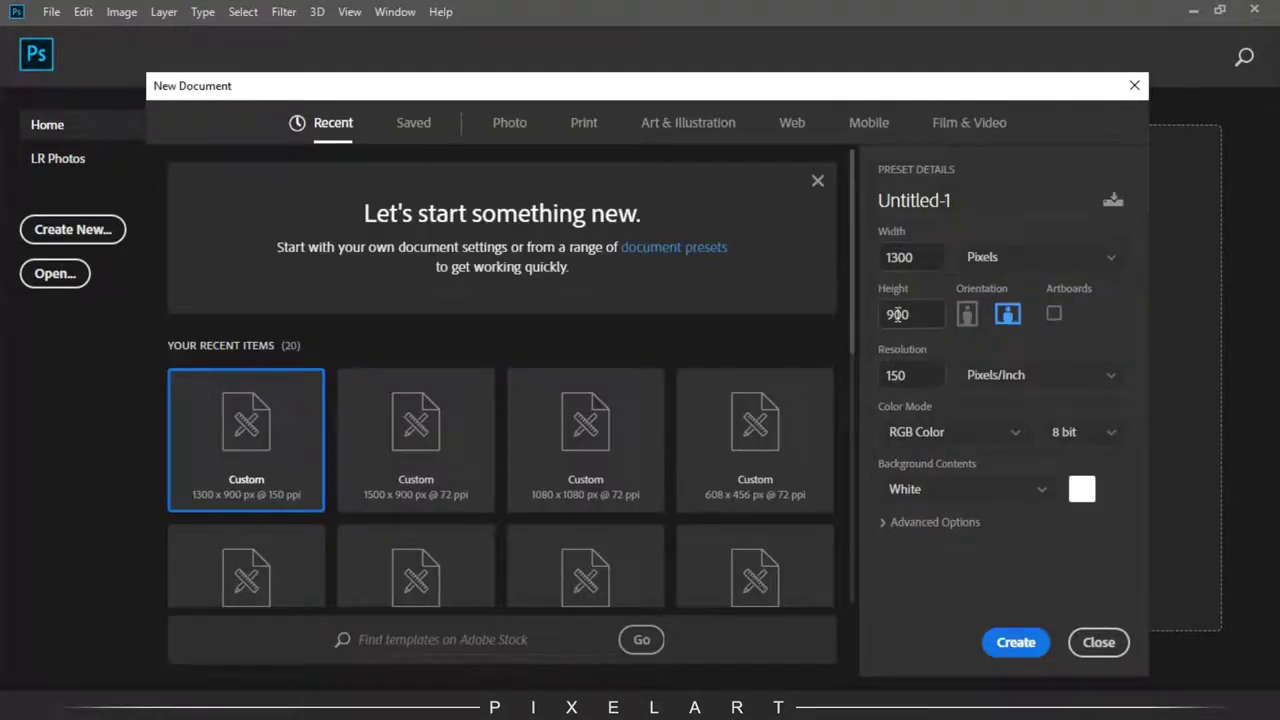
pyautogui.click(1032, 645)
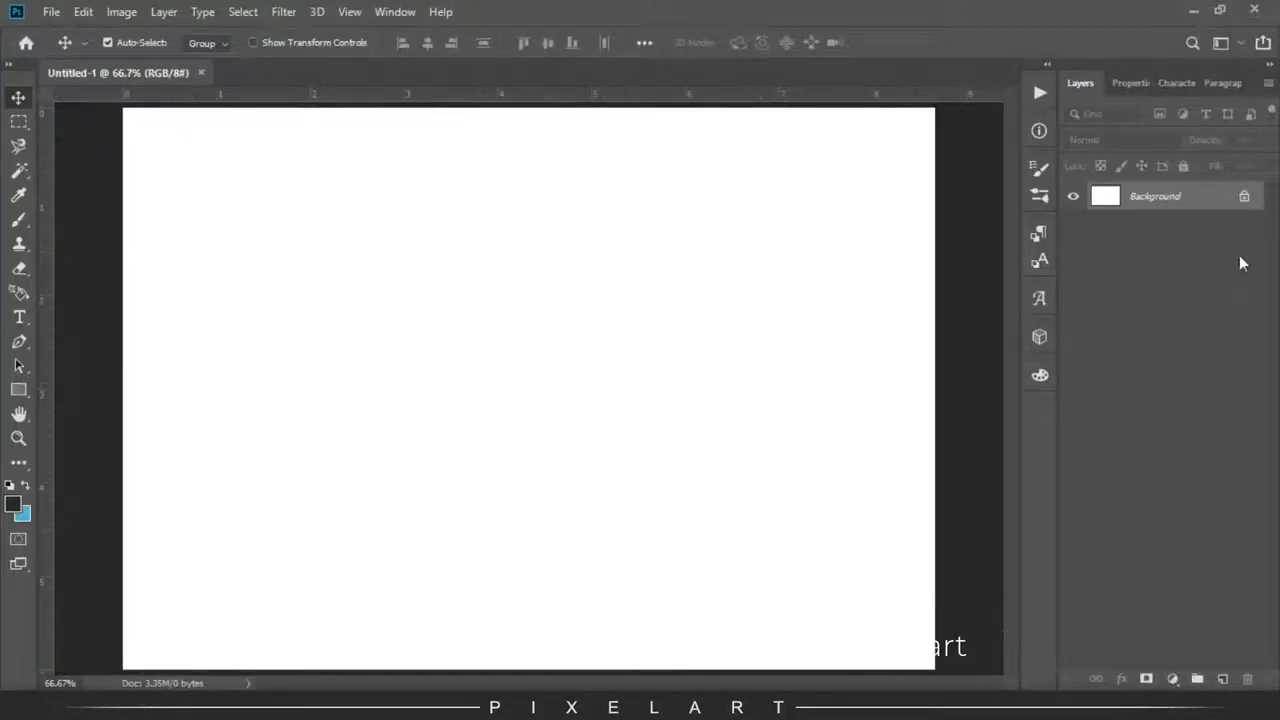
pyautogui.click(1245, 196)
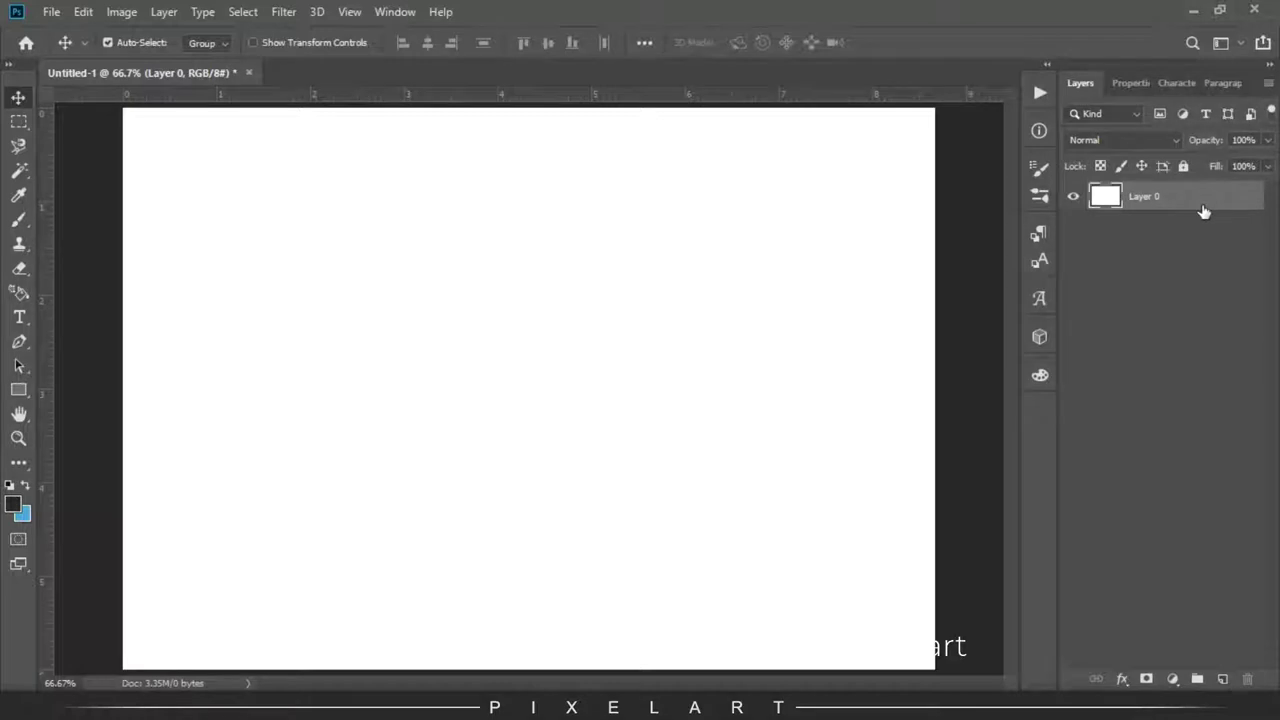
pyautogui.hotkey('ctrl', '-')
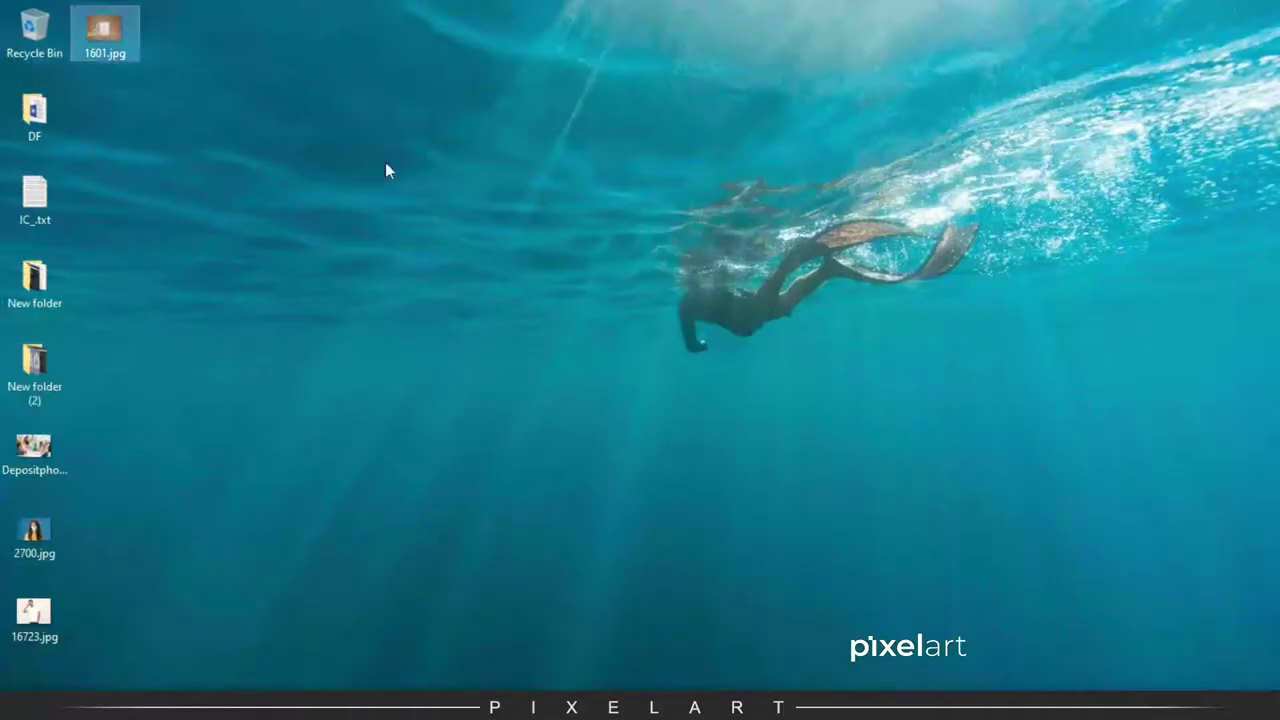
# - Drag 1601.jpg from the desktop onto the Photoshop canvas as a placed layer
pyautogui.moveTo(314, 203); pyautogui.dragTo(501, 251)
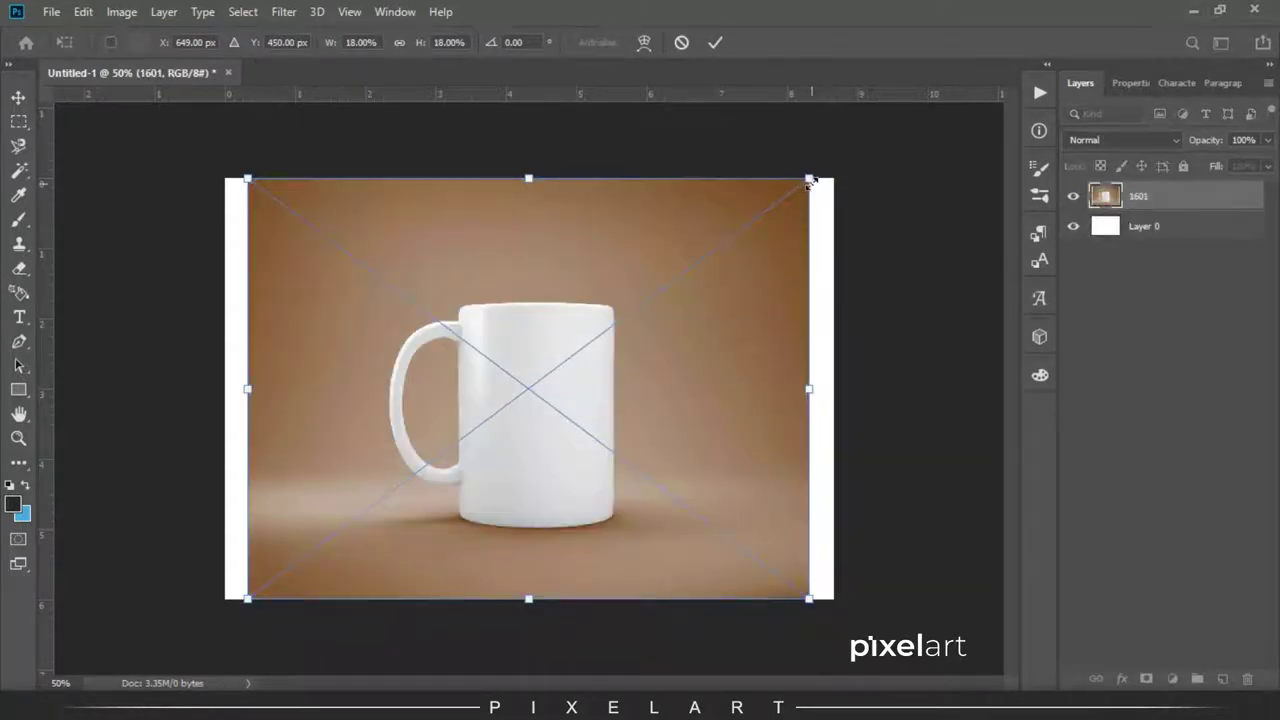
# - Enlarge the placed mug photo to about 19.62%, commit it, and nudge it into position
pyautogui.moveTo(820, 180); pyautogui.dragTo(845, 175)
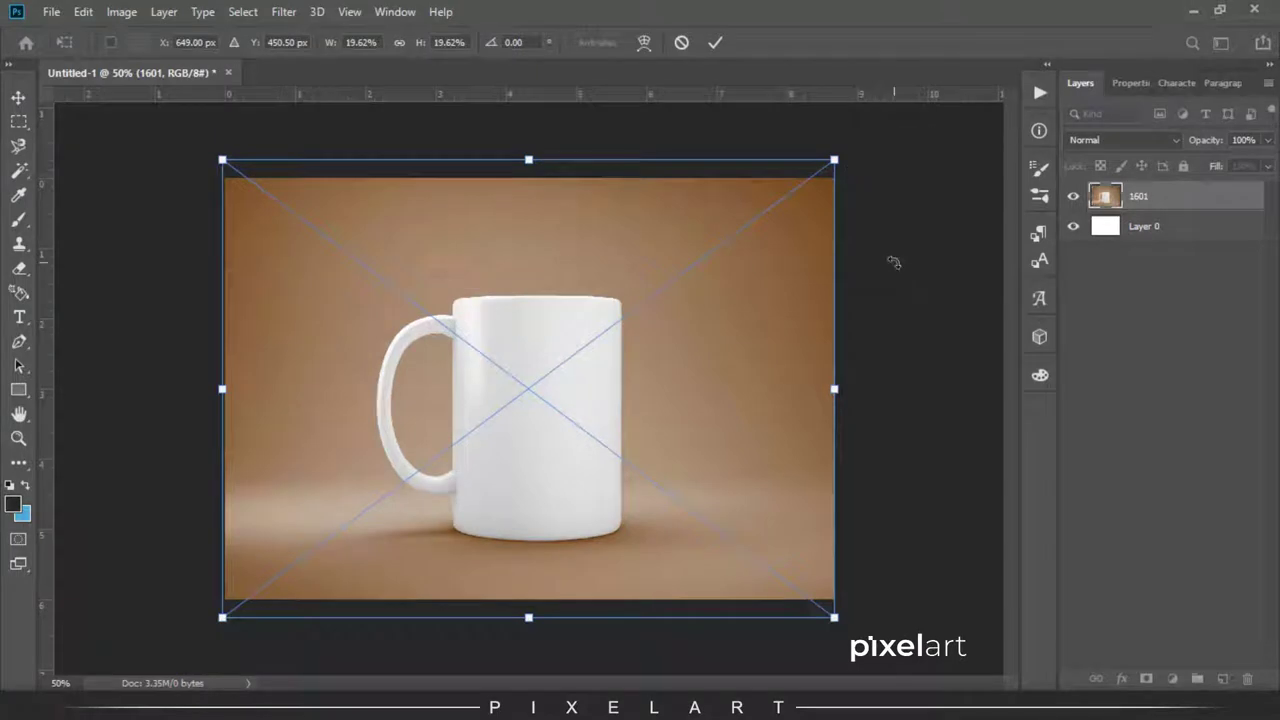
pyautogui.press('Return')
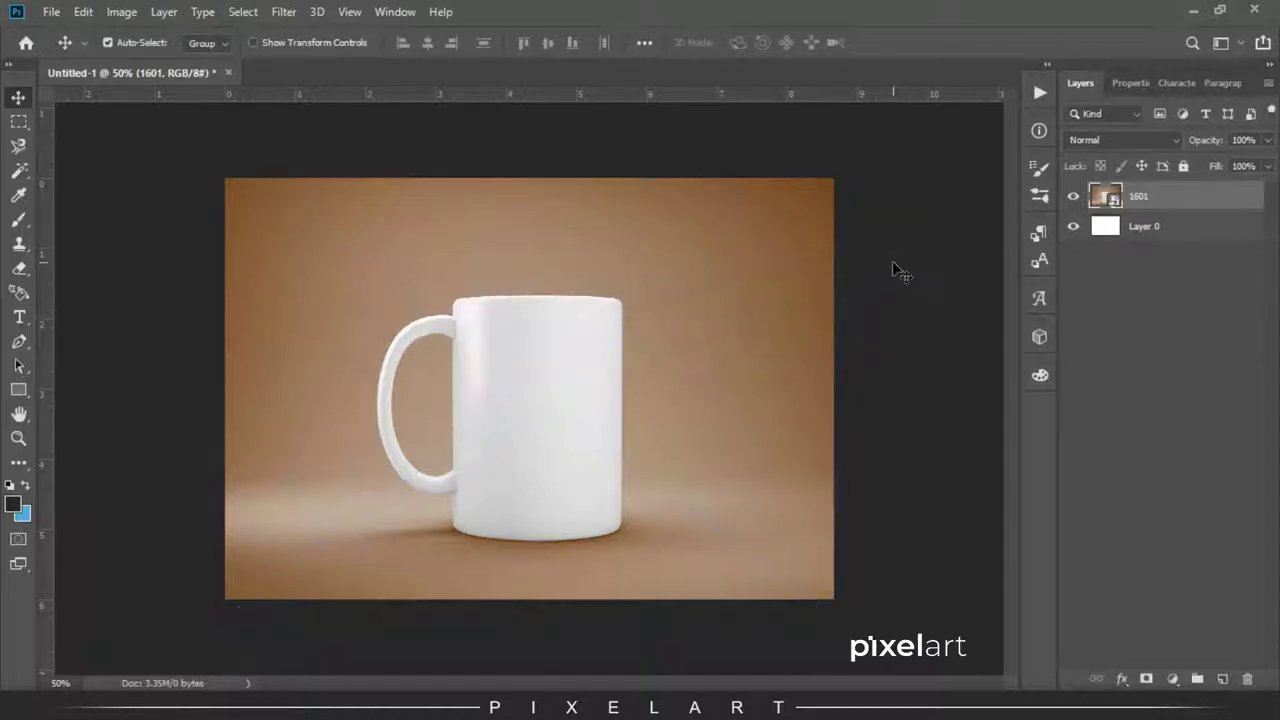
pyautogui.hotkey('shift', 'Up')
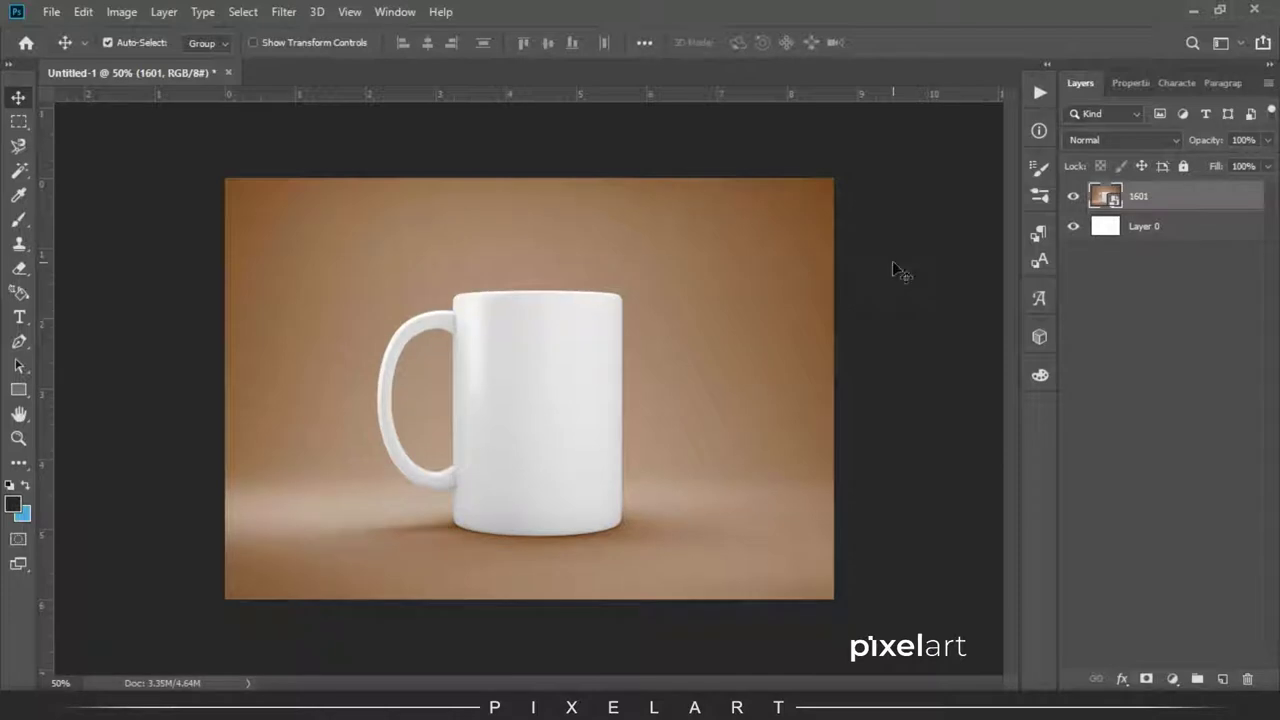
pyautogui.hotkey('shift', 'Up')
pyautogui.hotkey('shift', 'Up')
pyautogui.hotkey('shift', 'Up')
pyautogui.hotkey('shift', 'Up')
pyautogui.hotkey('shift', 'Down')
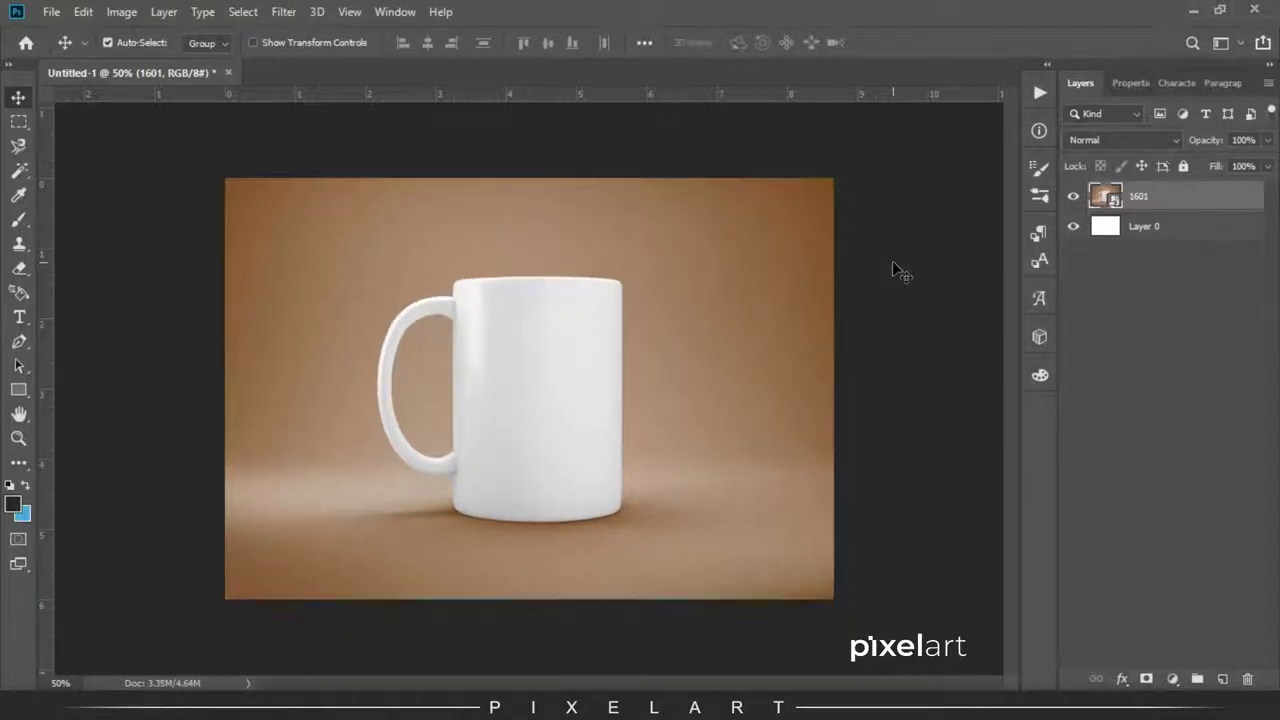
pyautogui.hotkey('shift', 'Down')
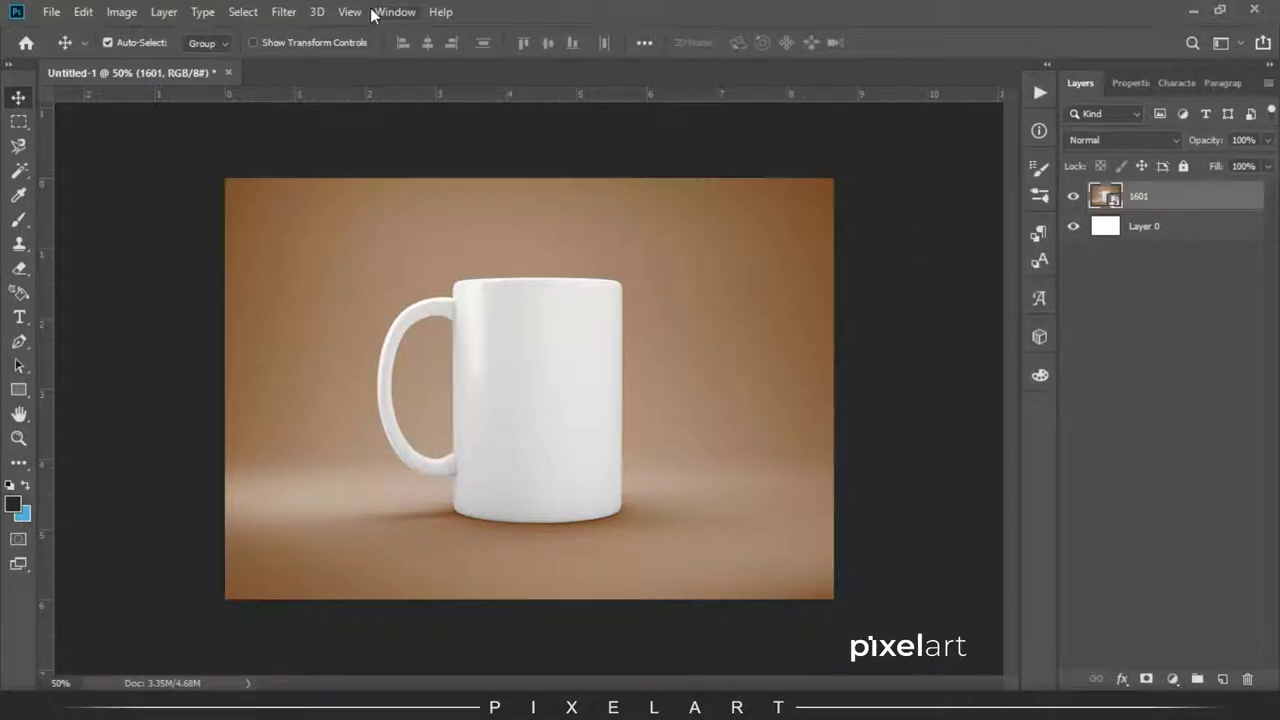
pyautogui.press('p')
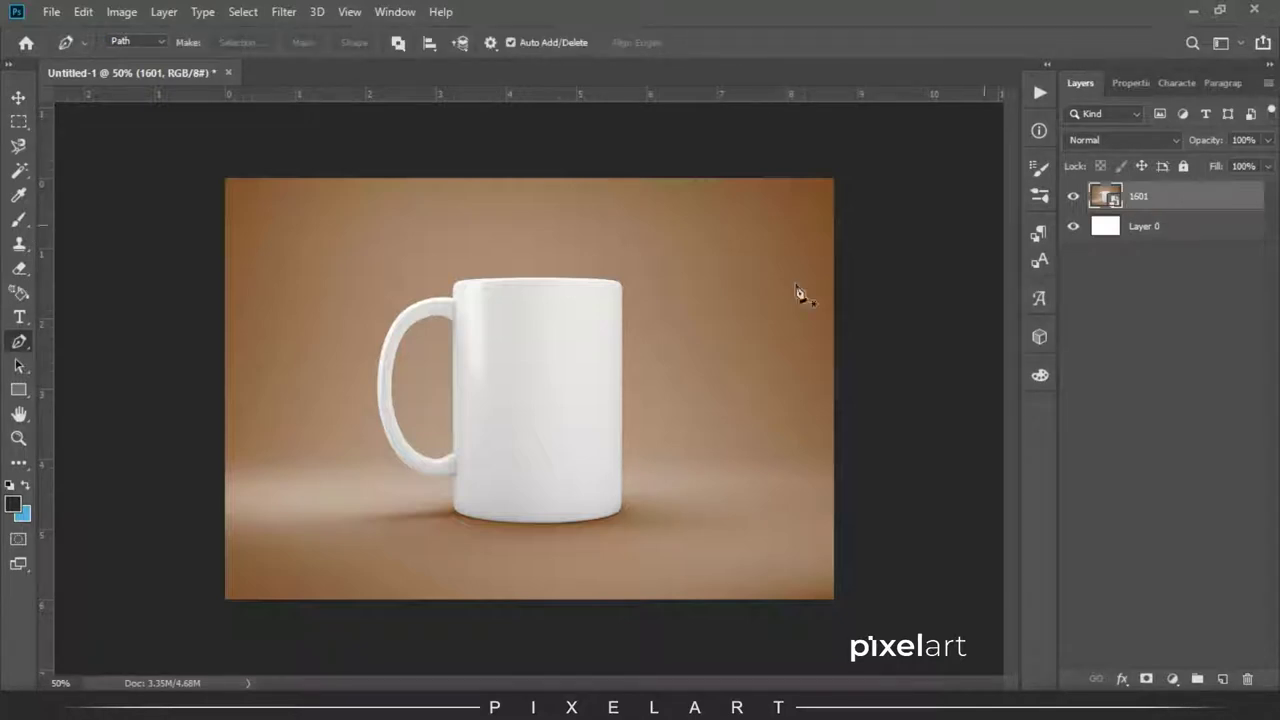
pyautogui.hotkey('ctrl', '+')
pyautogui.hotkey('ctrl', '+')
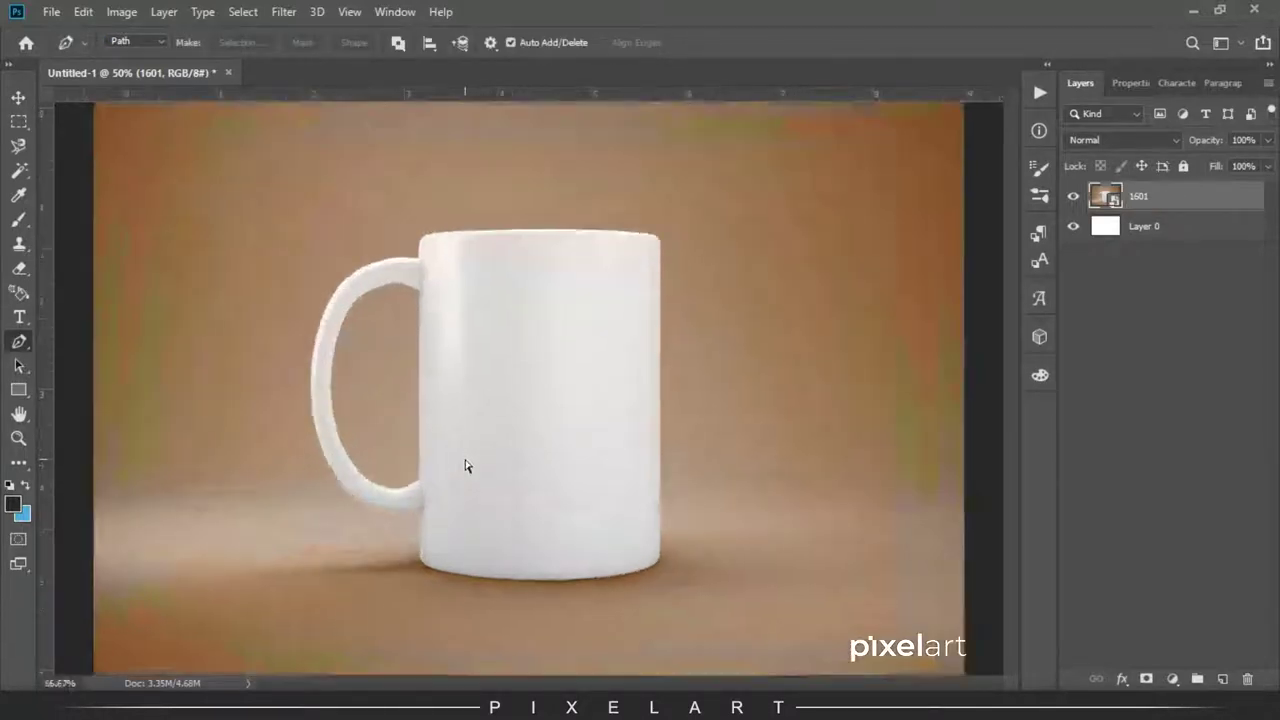
pyautogui.moveTo(311, 551)
pyautogui.mouseDown()
pyautogui.moveTo(679, 147)
pyautogui.moveTo(401, 679)
pyautogui.moveTo(395, 100)
pyautogui.mouseUp()
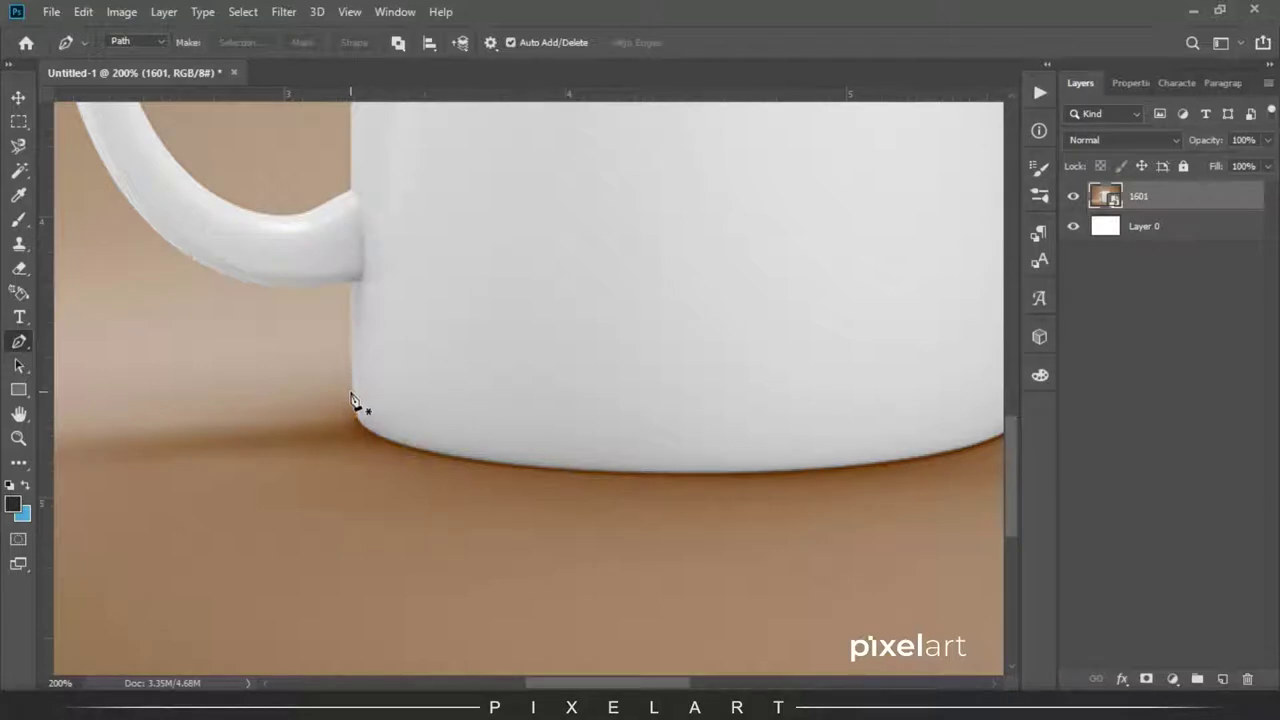
pyautogui.click(350, 392)
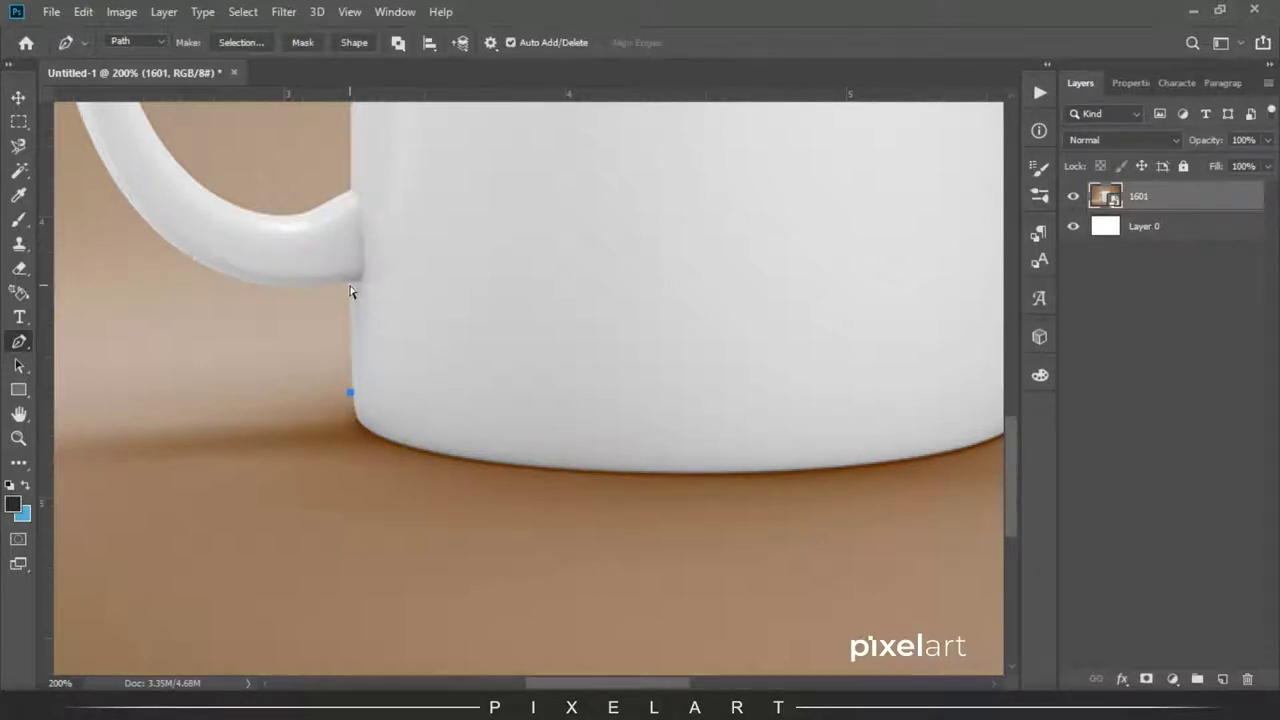
pyautogui.scroll(-1, 350, 292)
pyautogui.scroll(-1, 350, 292)
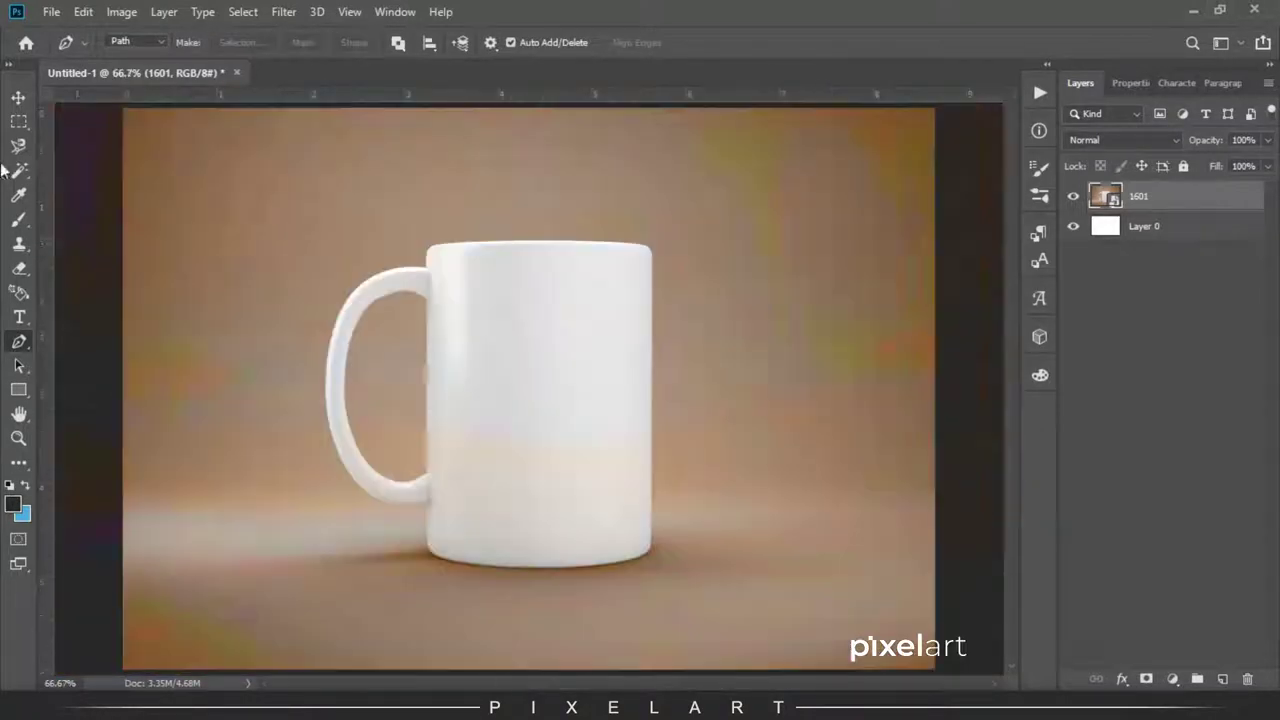
pyautogui.click(22, 174)
# - Select the white mug and its handle with the Magic Wand
pyautogui.rightClick(22, 174)
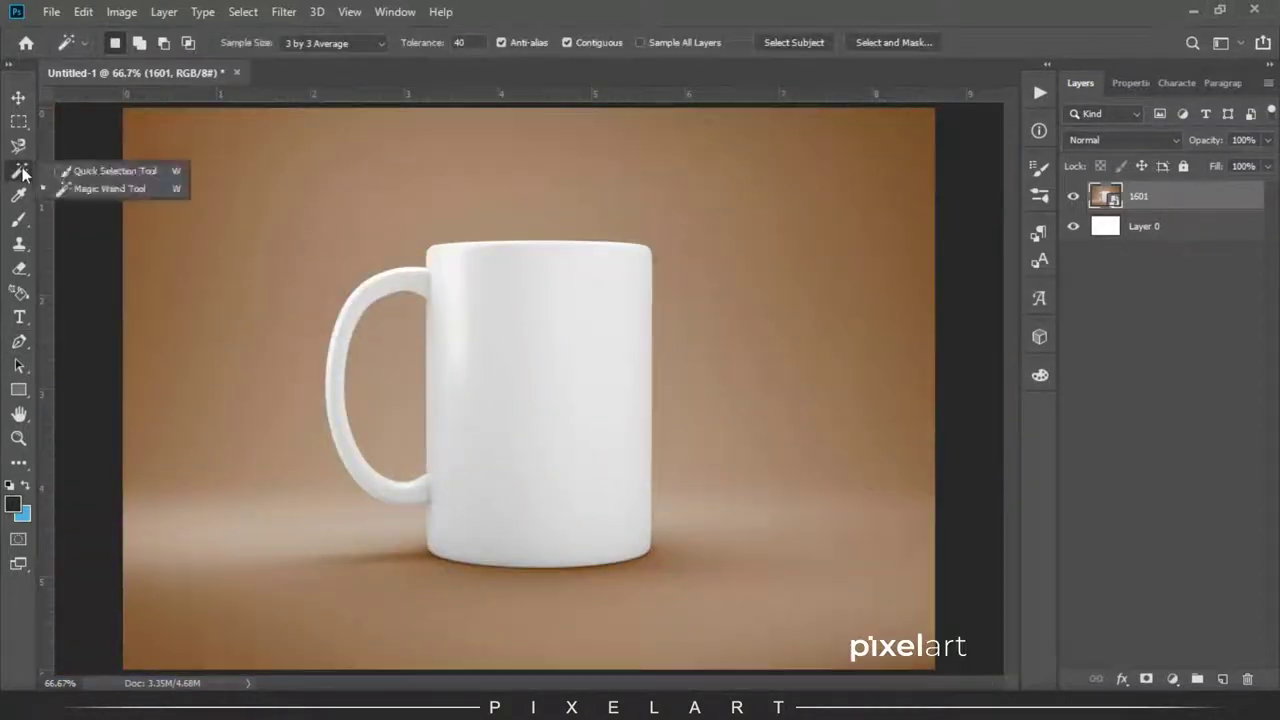
pyautogui.click(110, 188)
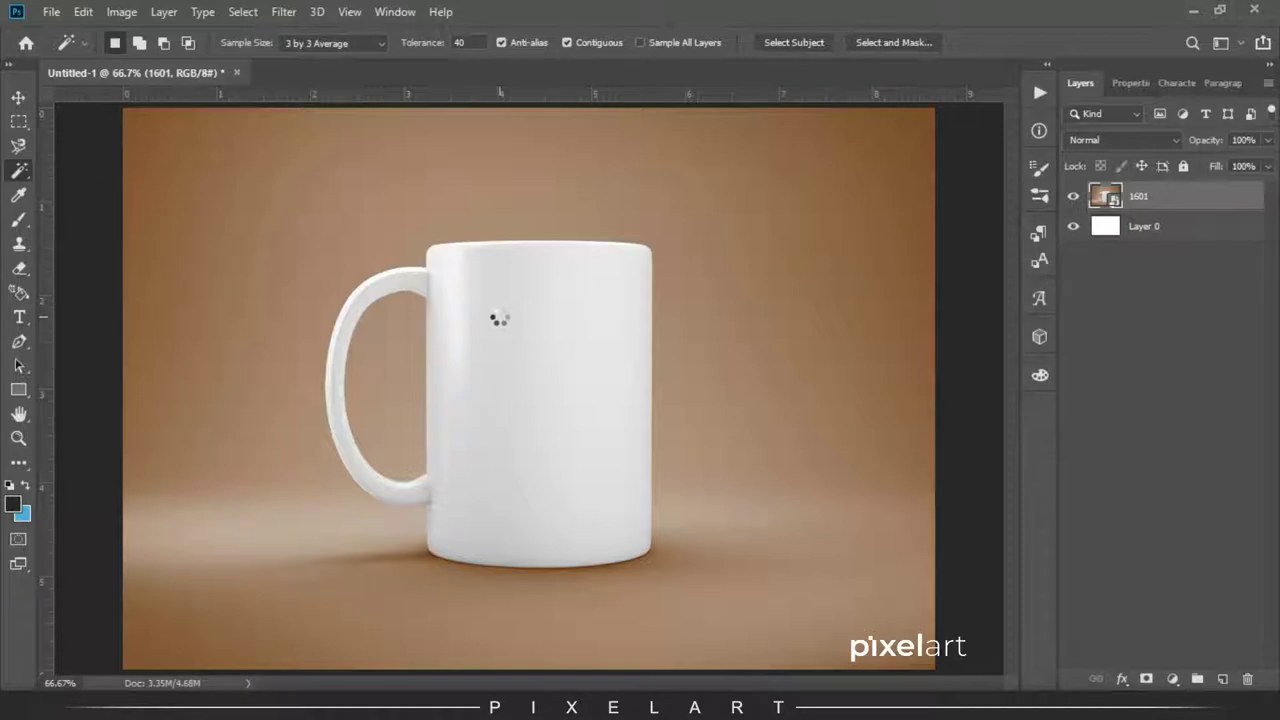
pyautogui.click(500, 319)
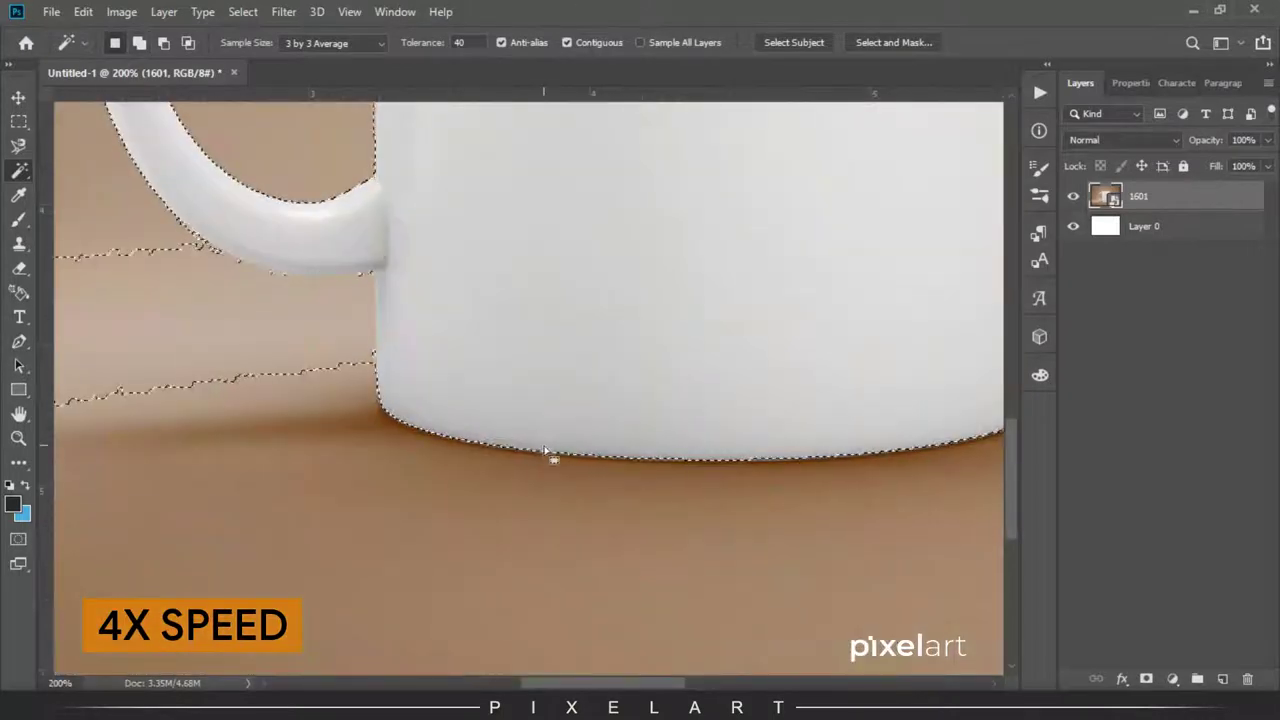
# - Refine the selection along the mug's base with a 9 px Quick Selection brush in Subtract mode
pyautogui.hotkey('shift', 'w')
pyautogui.press('[')
pyautogui.press('[')
pyautogui.press('[')
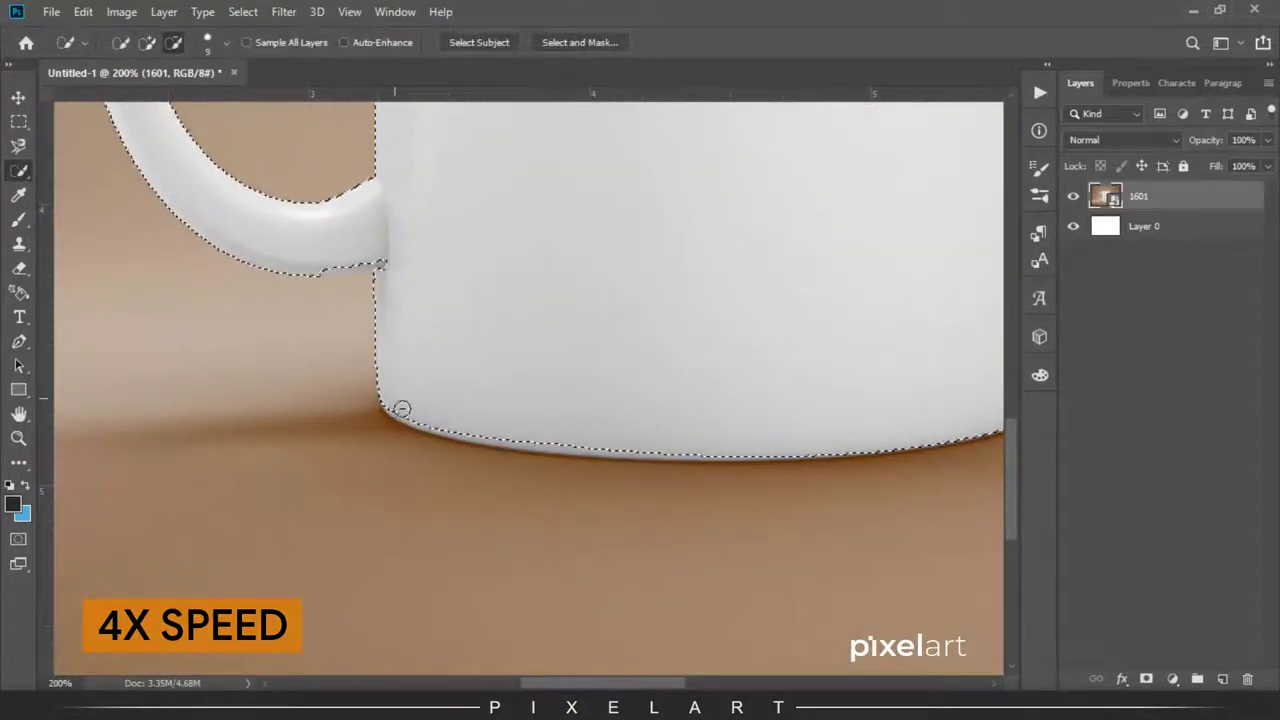
pyautogui.moveTo(430, 420)
pyautogui.mouseDown()
pyautogui.moveTo(398, 400)
pyautogui.moveTo(648, 449)
pyautogui.mouseUp()
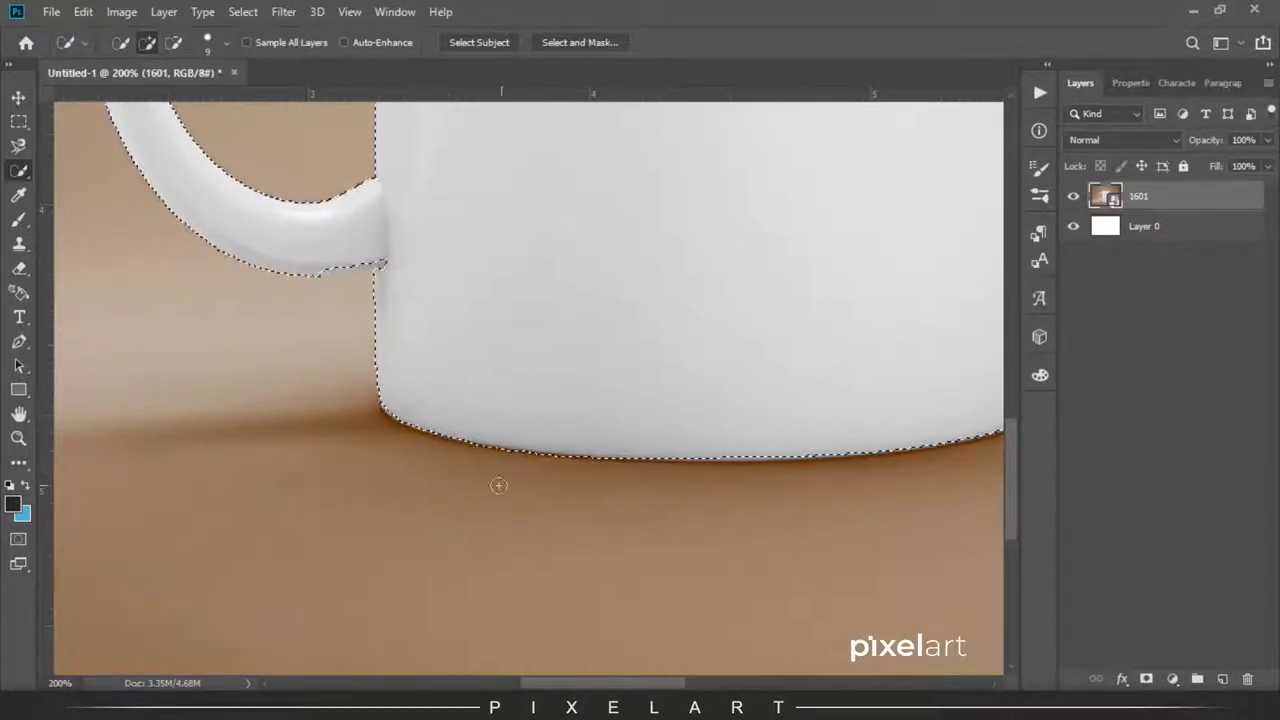
pyautogui.moveTo(617, 537); pyautogui.dragTo(848, 451)
pyautogui.hscroll(5, 848, 451)
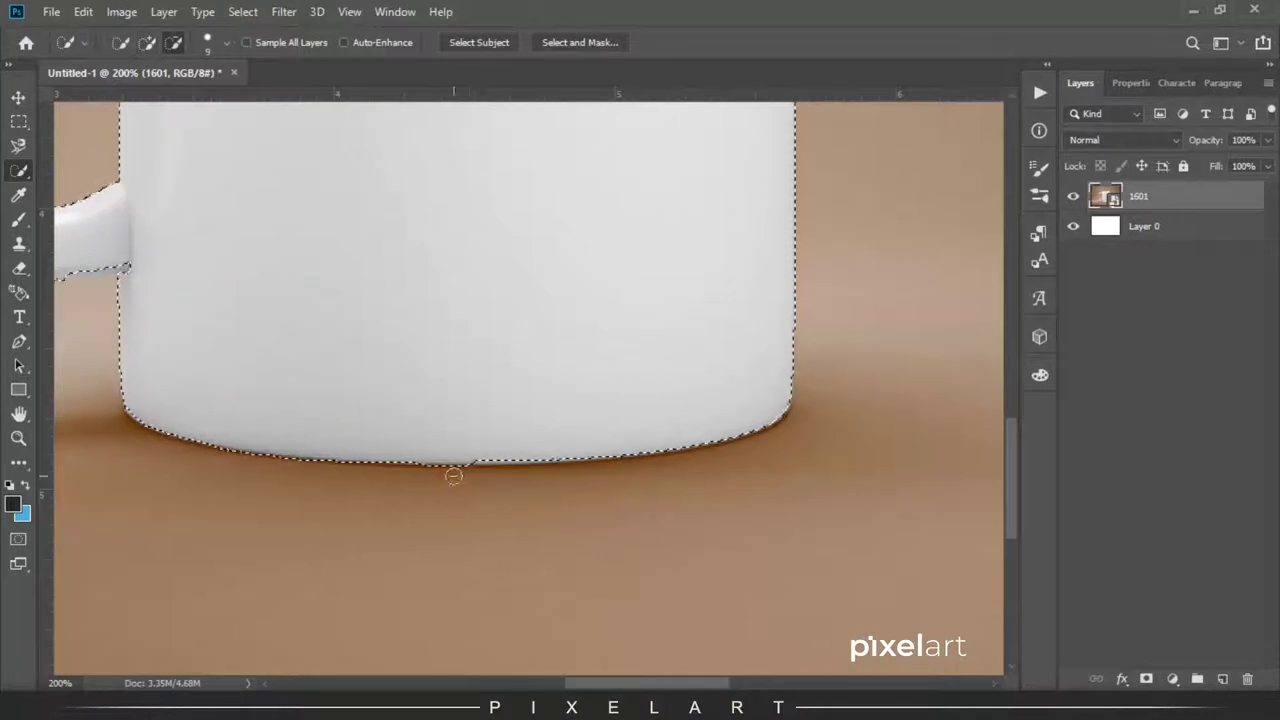
pyautogui.moveTo(452, 474)
pyautogui.mouseDown()
pyautogui.moveTo(571, 466)
pyautogui.moveTo(508, 476)
pyautogui.mouseUp()
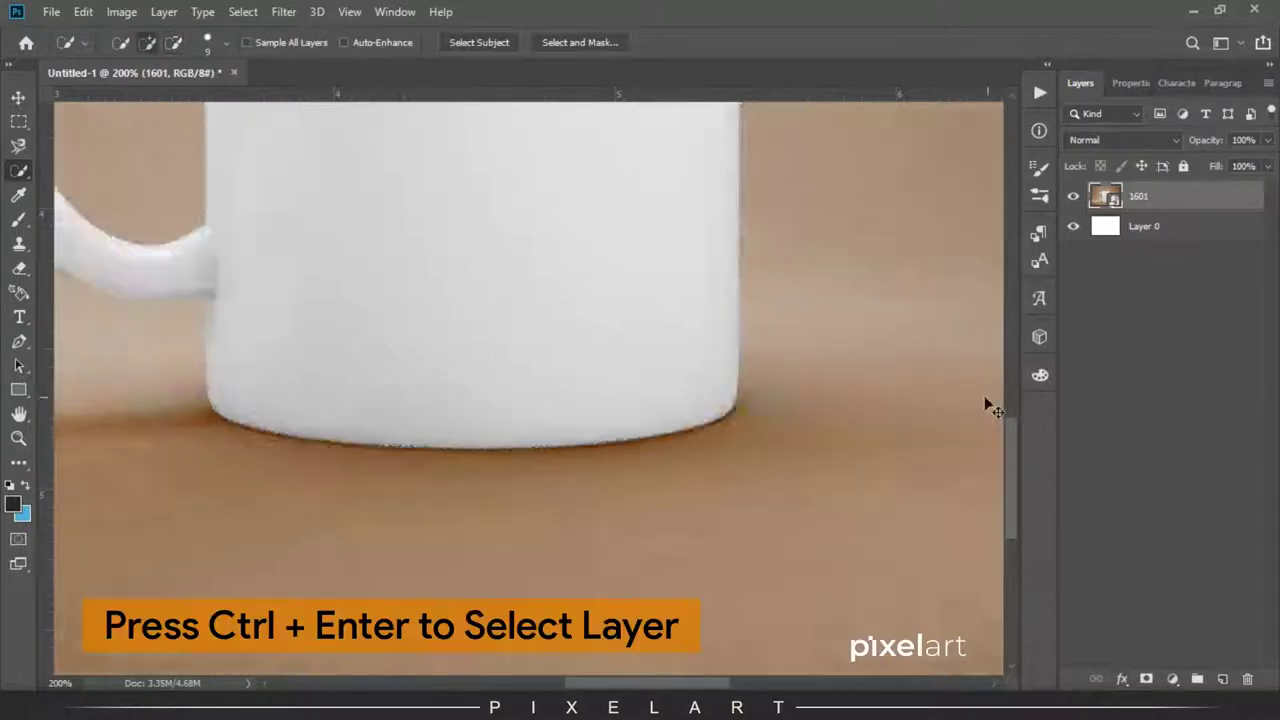
# - Paste the mug in place onto a new Layer 1, checking it by toggling 1601's visibility
pyautogui.hotkey('ctrl', '0')
pyautogui.click(83, 12)
pyautogui.click(83, 12)
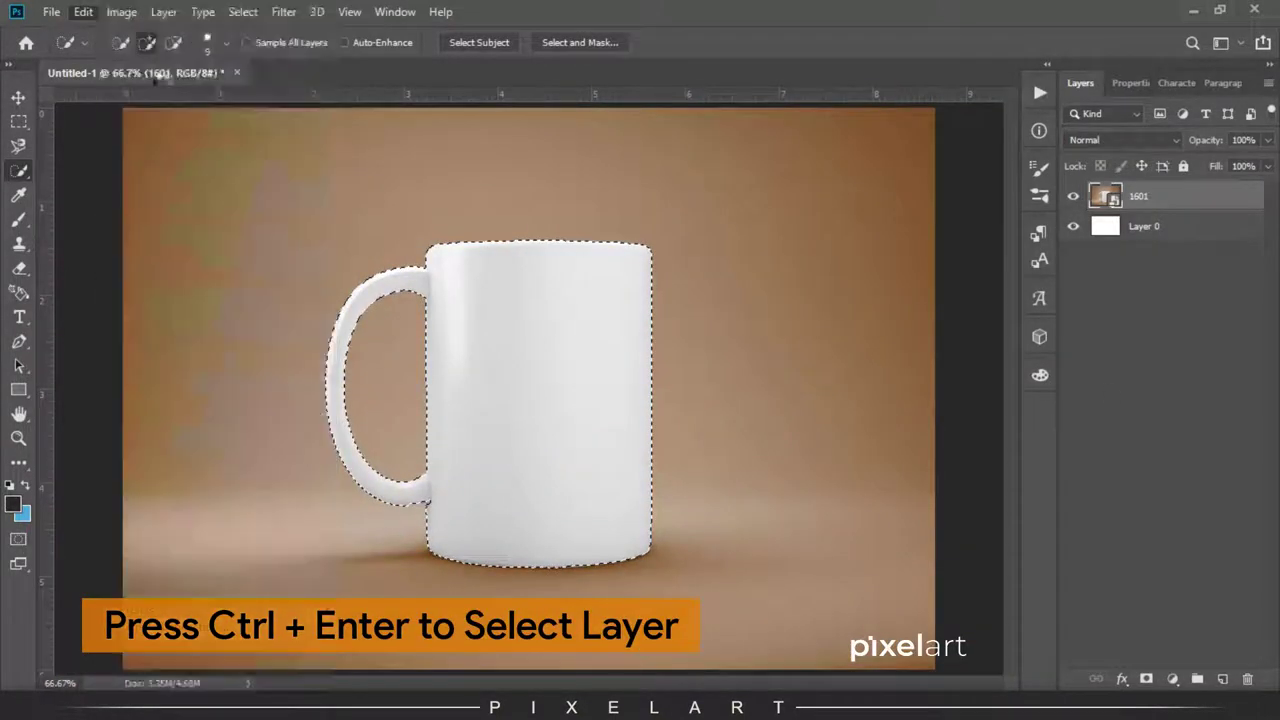
pyautogui.click(1221, 680)
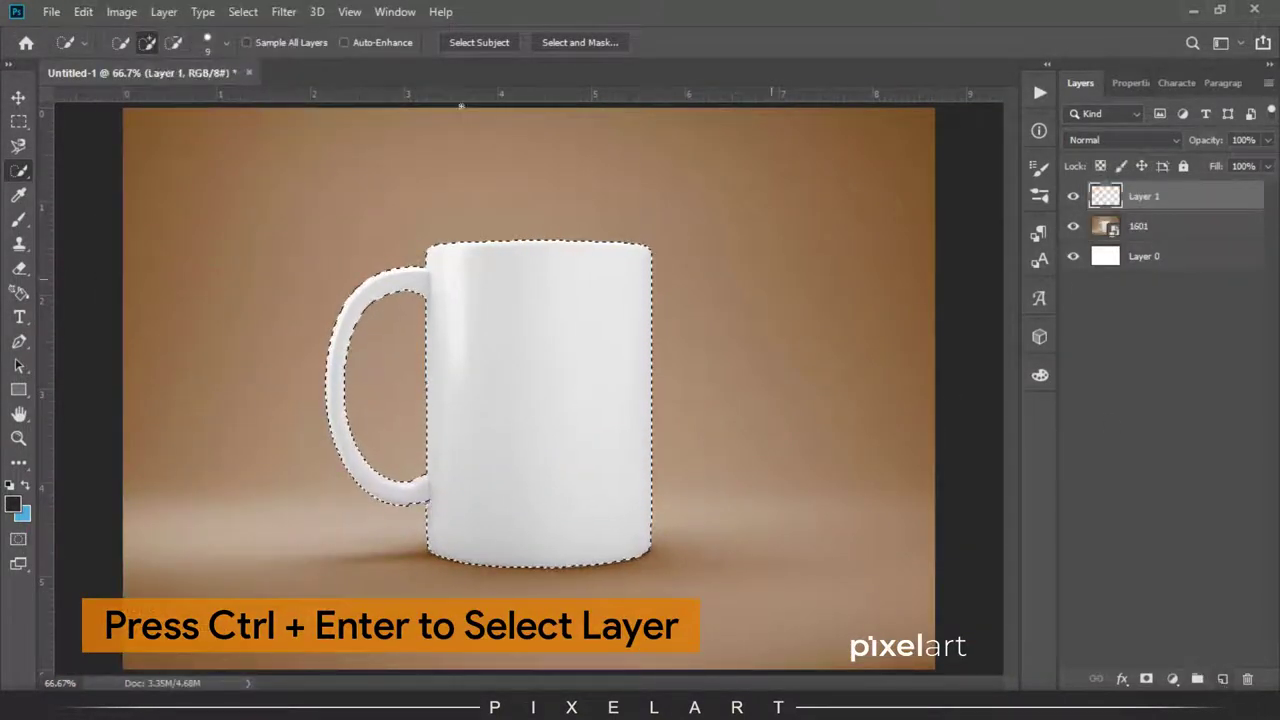
pyautogui.click(83, 12)
pyautogui.moveTo(150, 191)
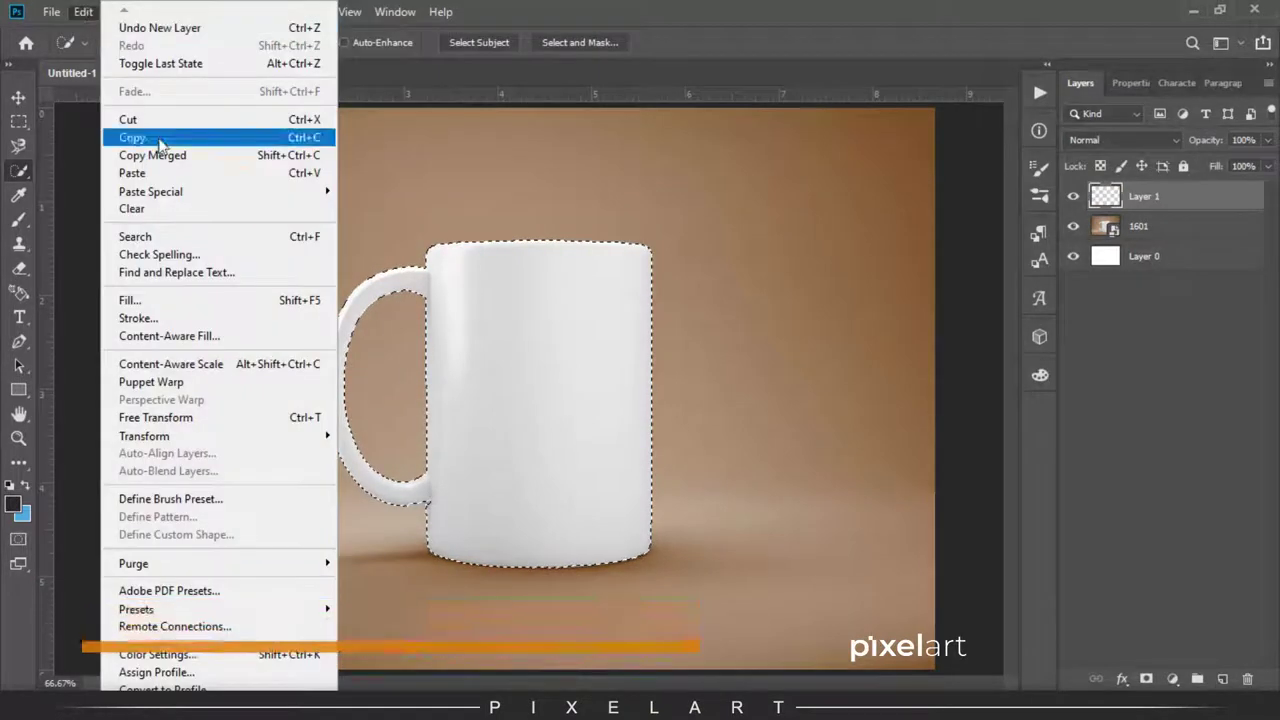
pyautogui.click(407, 207)
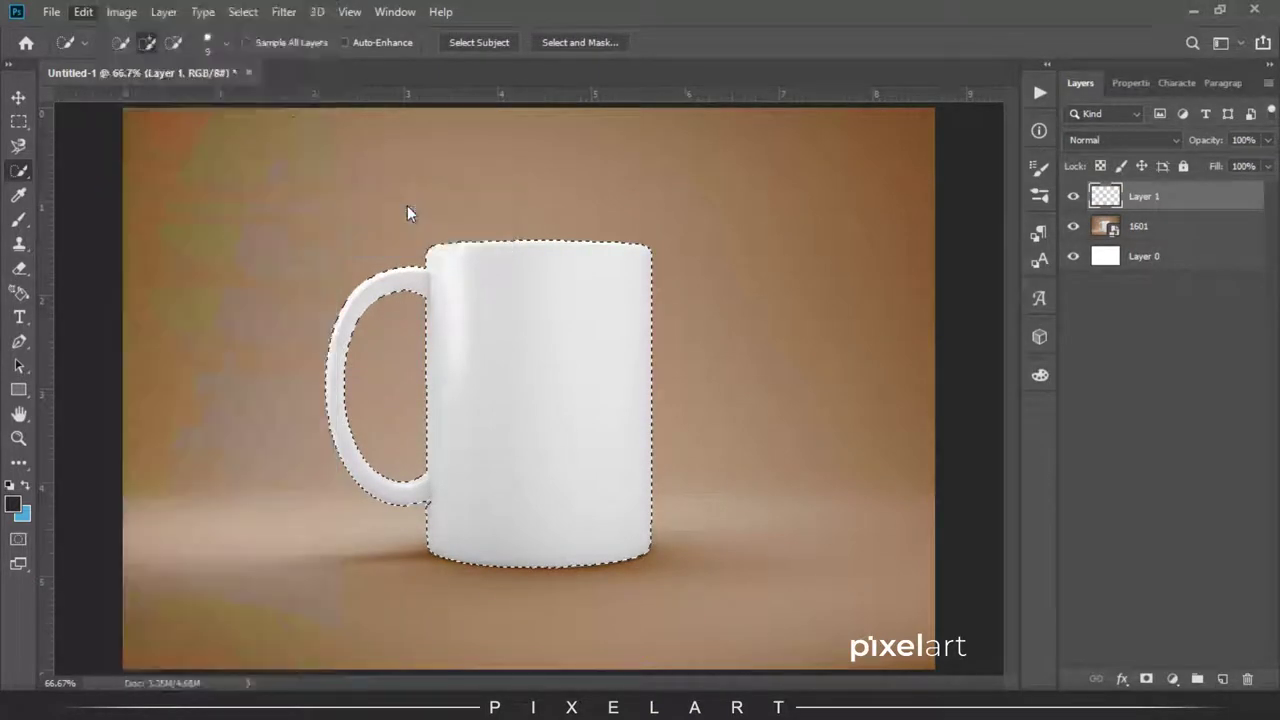
pyautogui.click(18, 97)
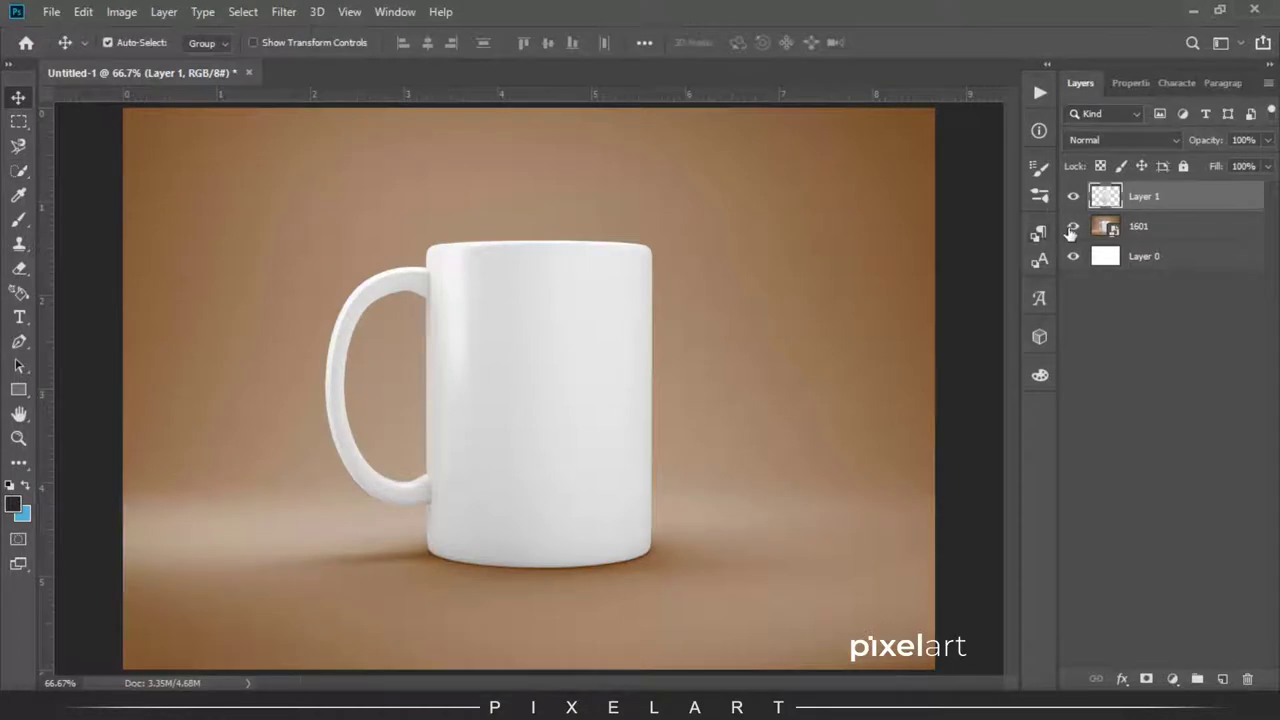
pyautogui.click(1073, 227)
pyautogui.click(1072, 228)
# - Load the mug outline as a selection and add it as Layer 1's layer mask
pyautogui.click(19, 390)
pyautogui.click(17, 98)
pyautogui.keyDown('ctrl'); pyautogui.click(1105, 196); pyautogui.keyUp('ctrl')
pyautogui.click(1156, 678)
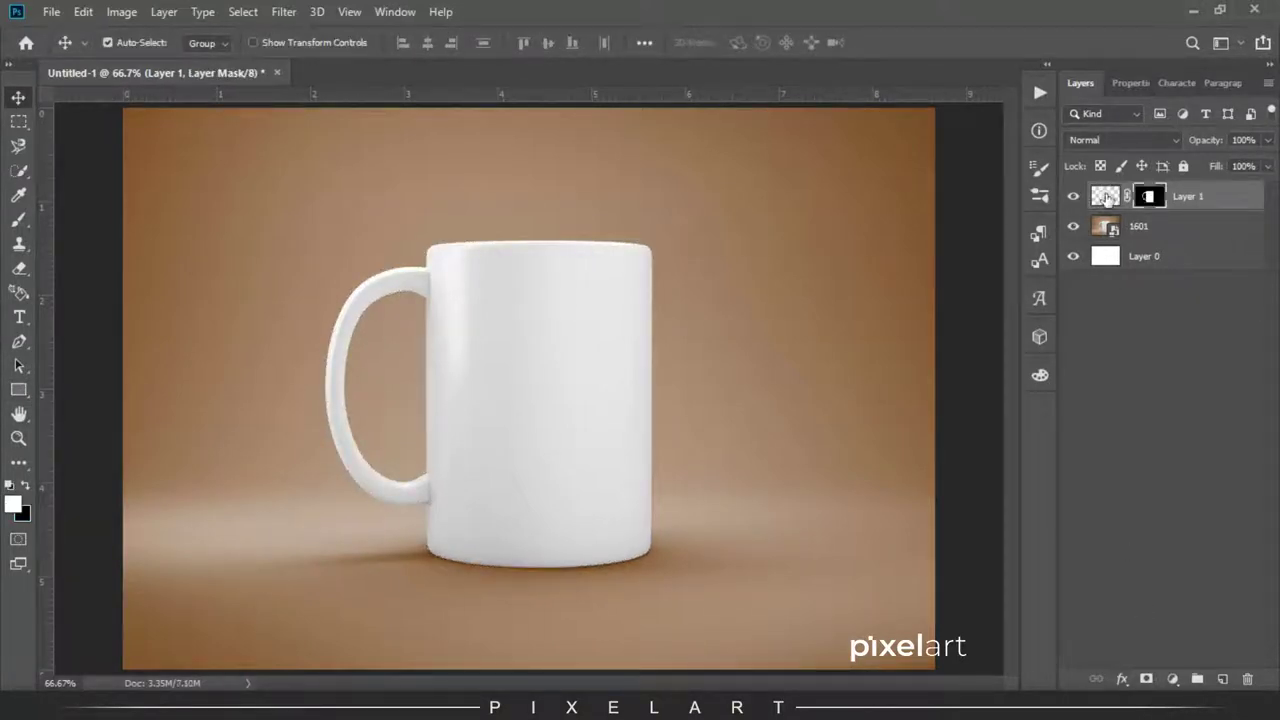
pyautogui.click(1106, 198)
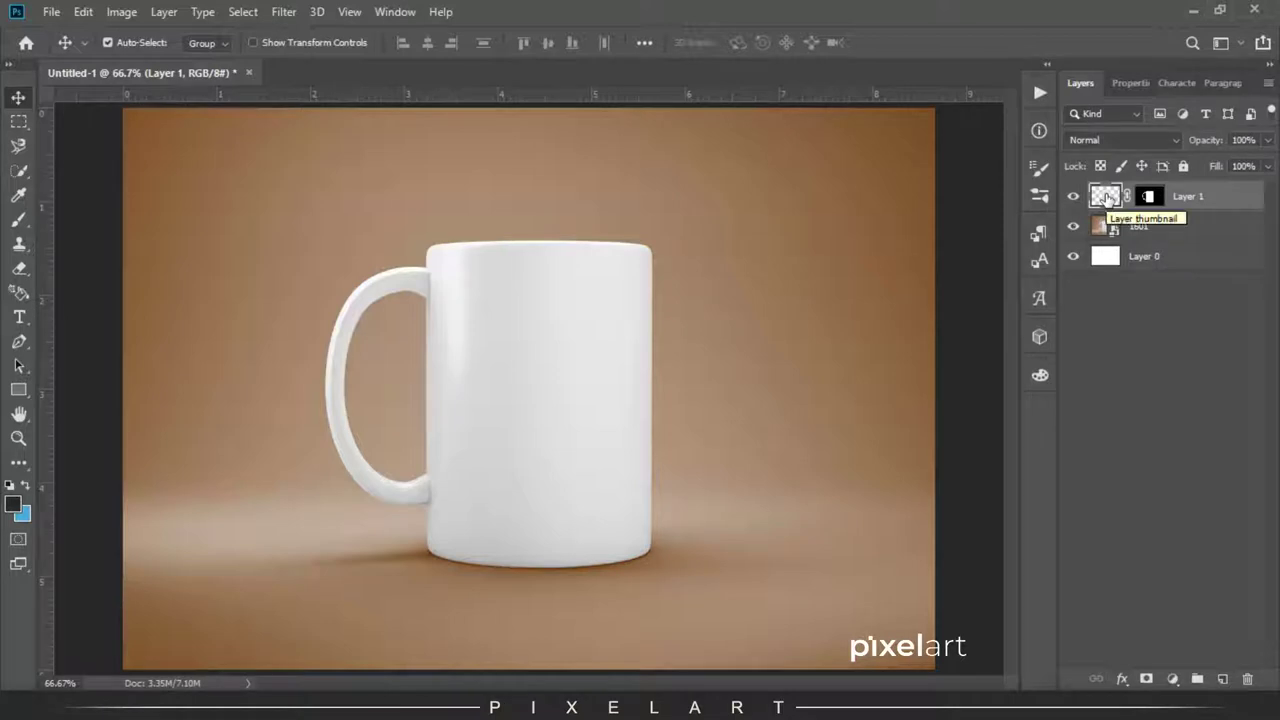
pyautogui.click(22, 389)
# - Draw a rectangle over the mug and set the background colour to yellow
pyautogui.moveTo(304, 213); pyautogui.dragTo(716, 611)
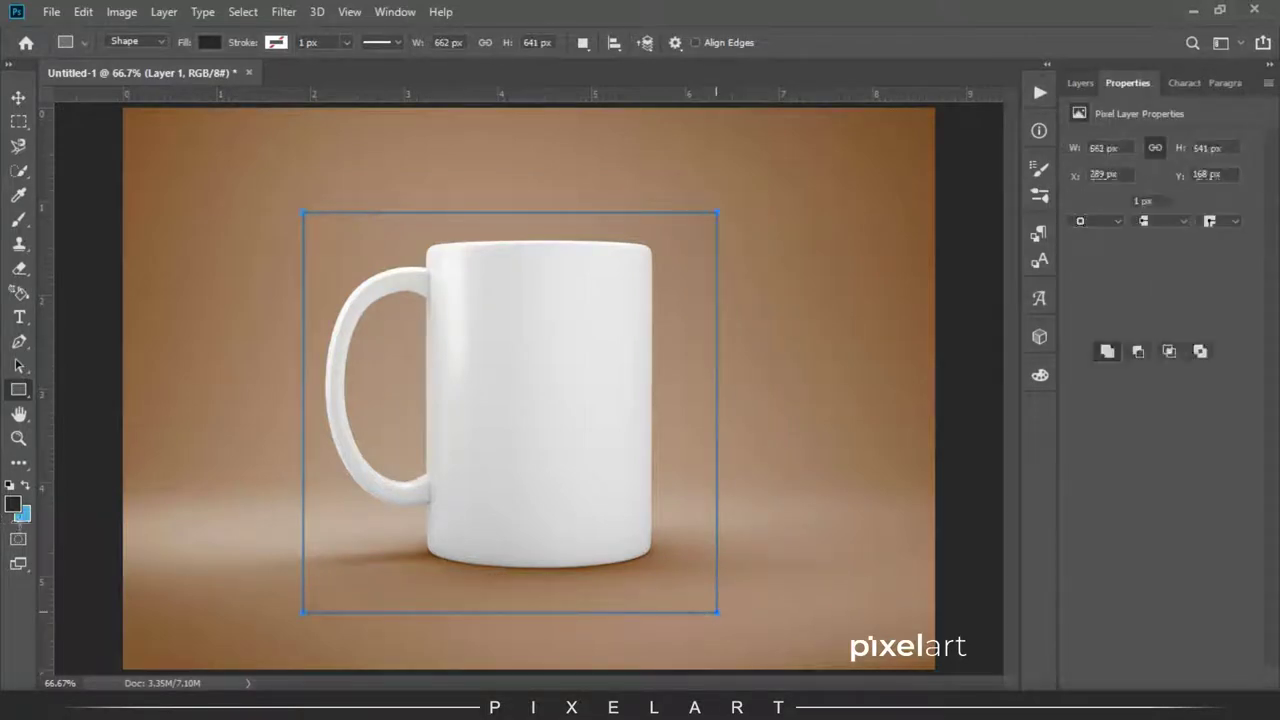
pyautogui.click(22, 513)
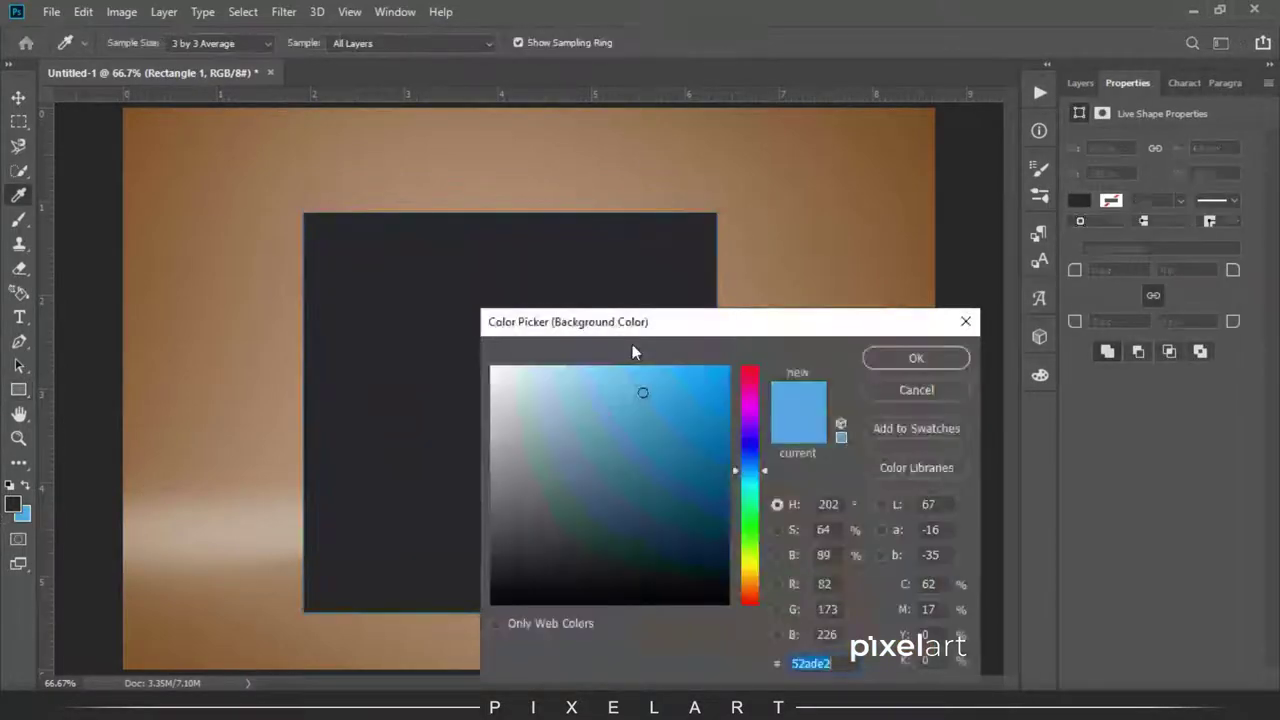
pyautogui.write('d2ff00')
pyautogui.moveTo(748, 561); pyautogui.dragTo(749, 568)
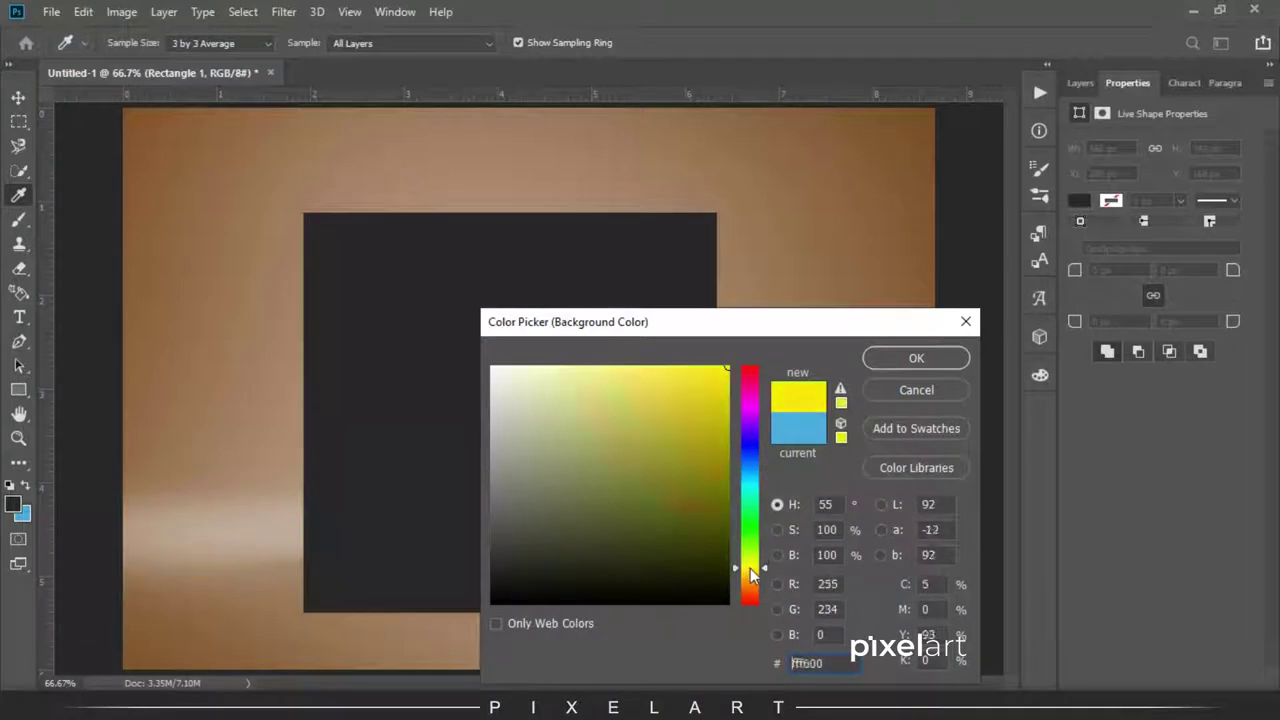
pyautogui.click(922, 357)
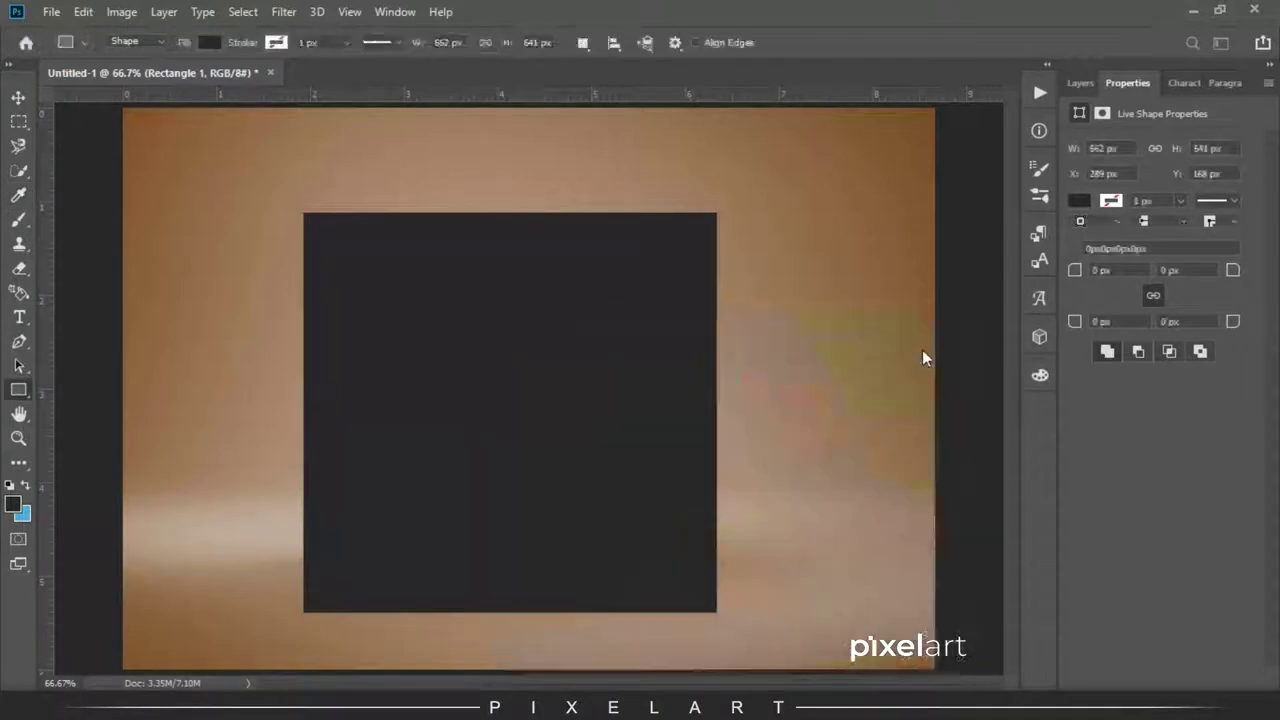
pyautogui.click(920, 347)
# - Fill the rectangle with the yellow background colour
pyautogui.click(688, 272)
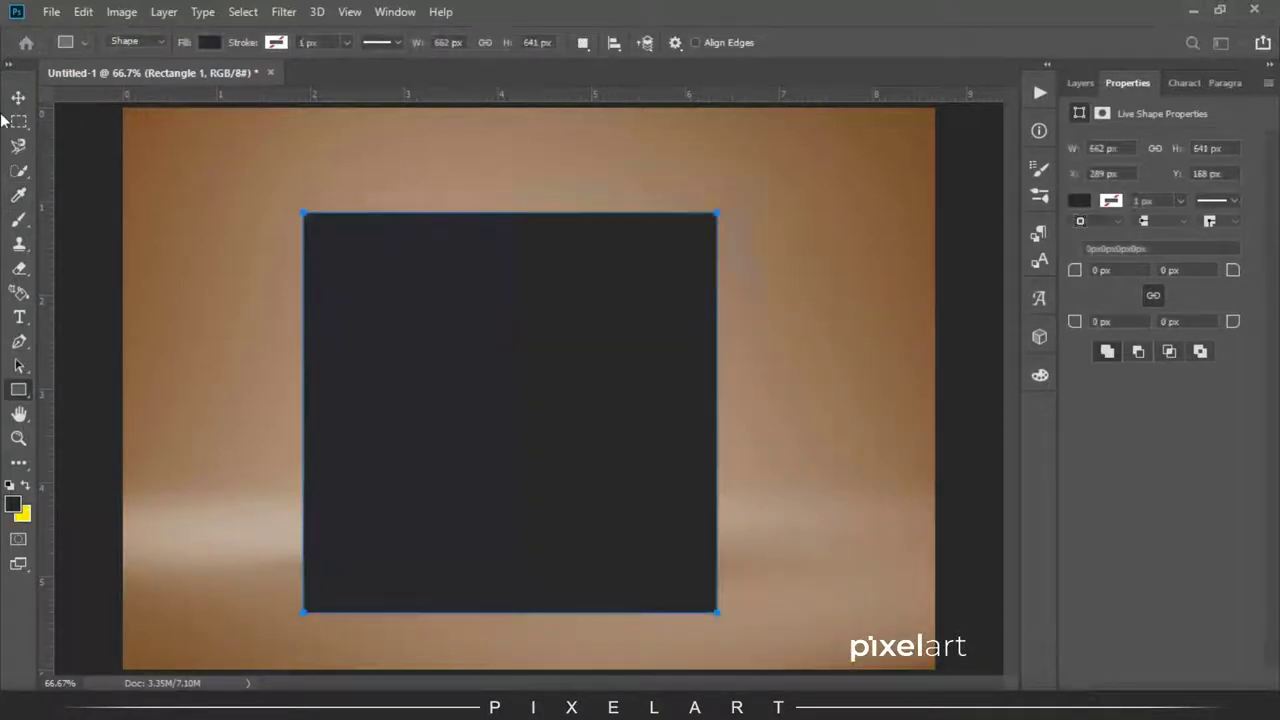
pyautogui.click(18, 99)
pyautogui.hotkey('ctrl', 'BackSpace')
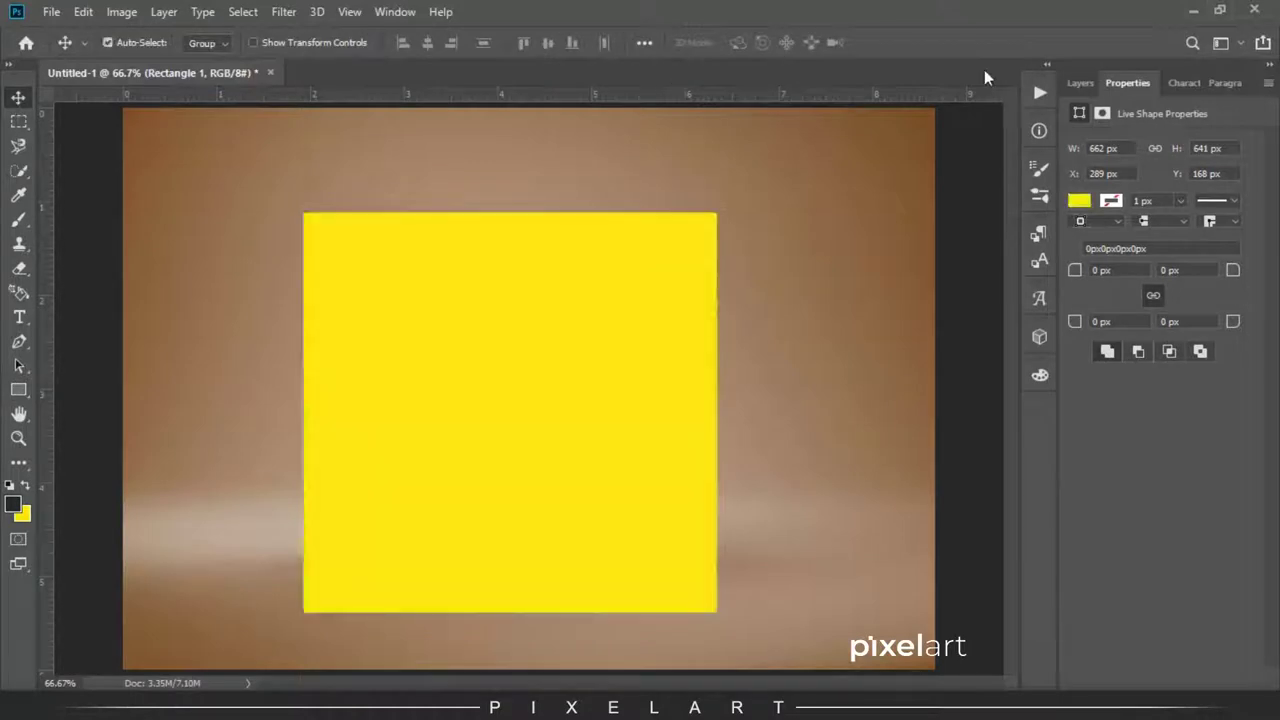
pyautogui.click(1079, 84)
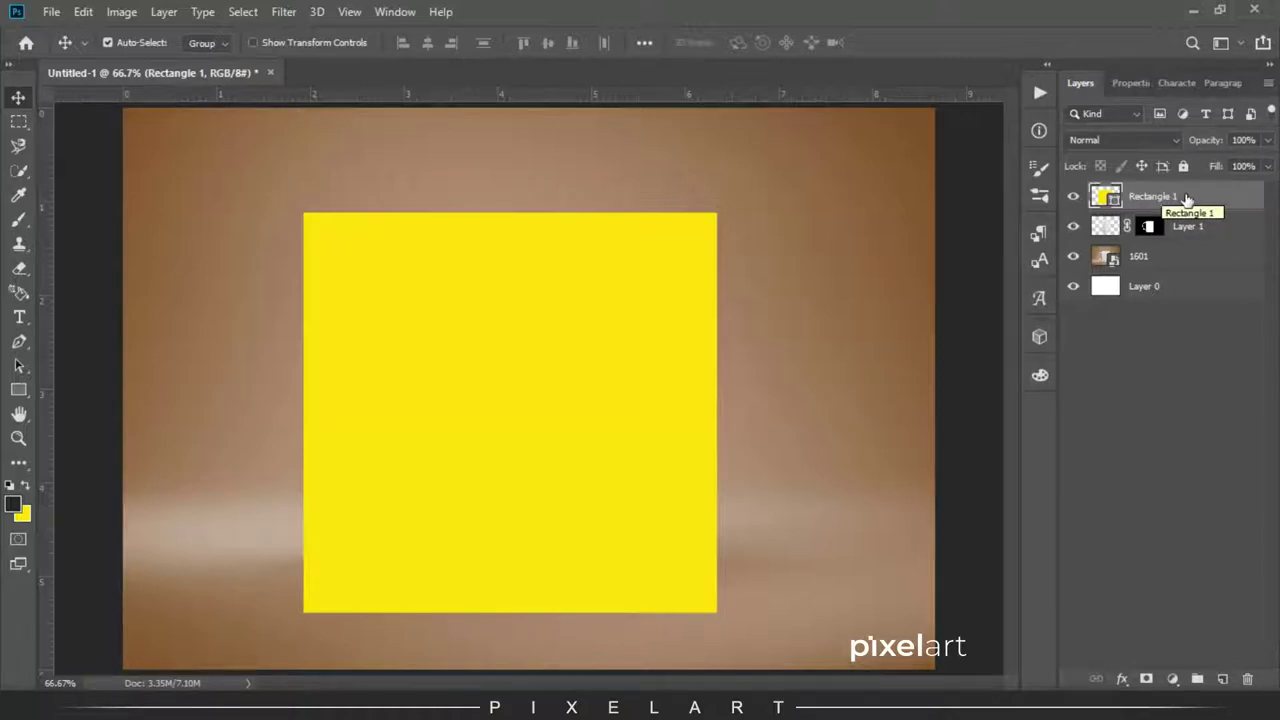
# - Convert Rectangle 1 to a smart object and mask it with Layer 1's mug outline
pyautogui.rightClick(1162, 197)
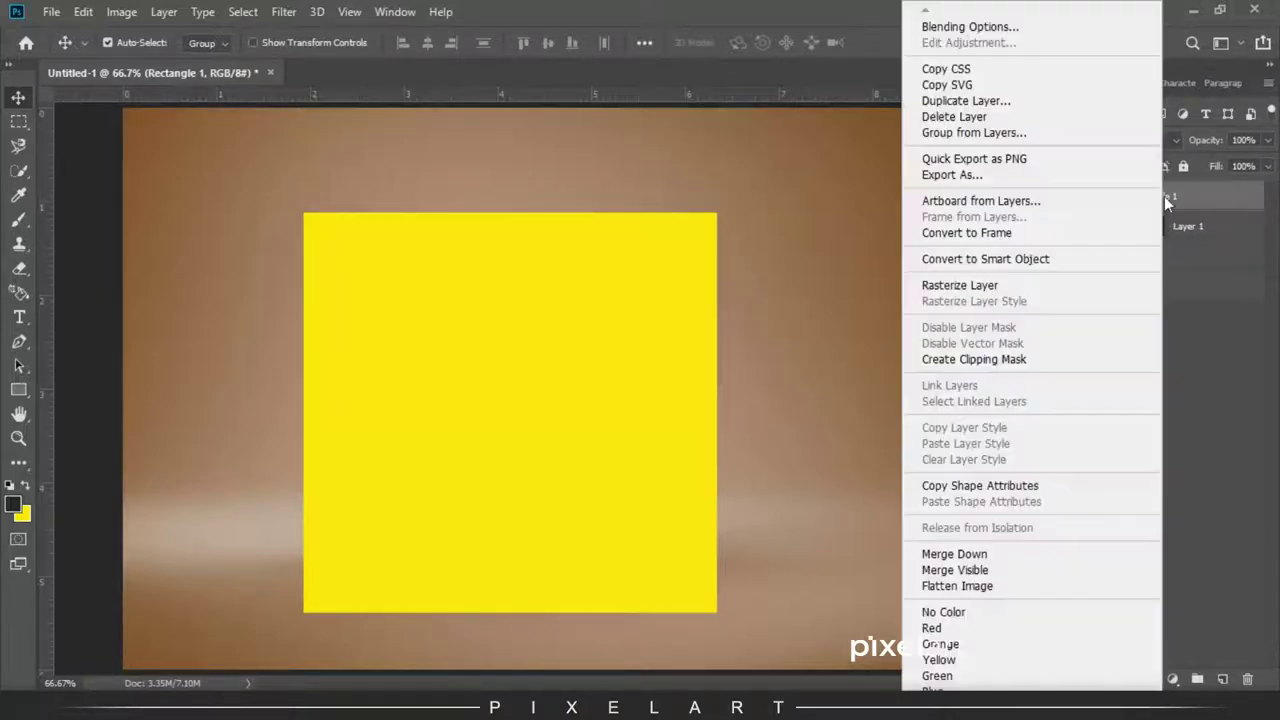
pyautogui.click(1052, 258)
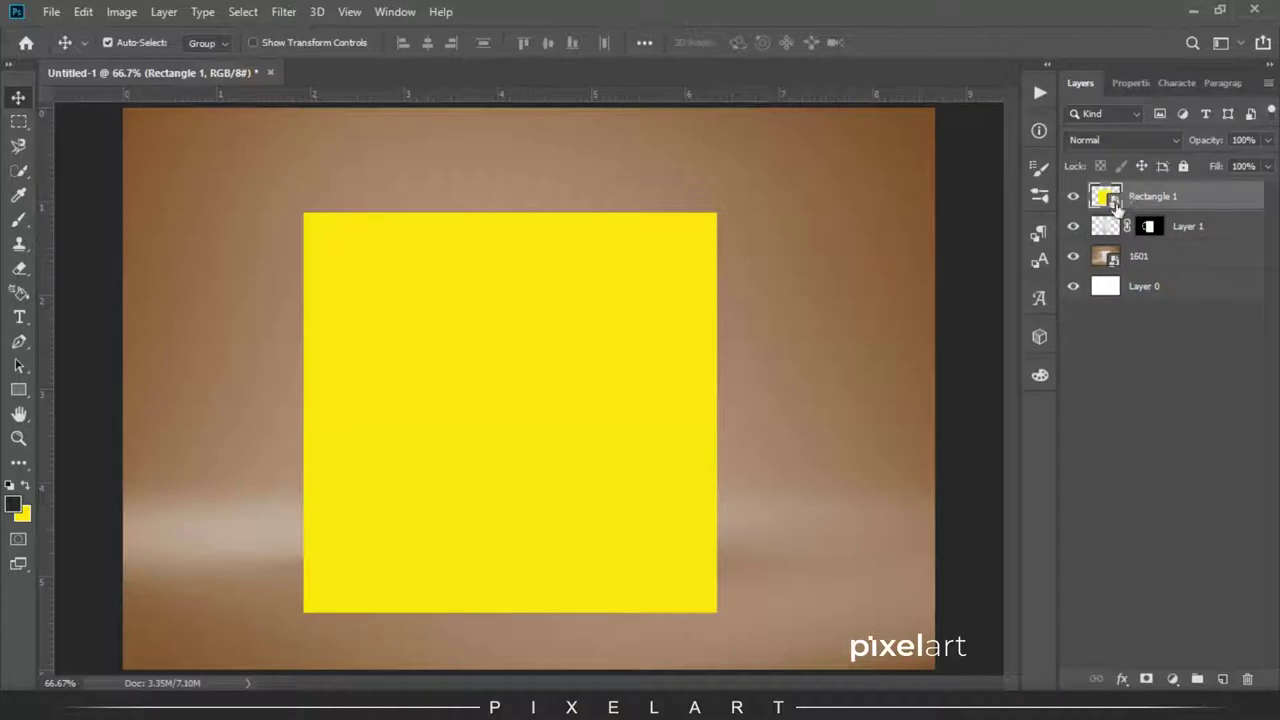
pyautogui.keyDown('ctrl'); pyautogui.click(1105, 226); pyautogui.keyUp('ctrl')
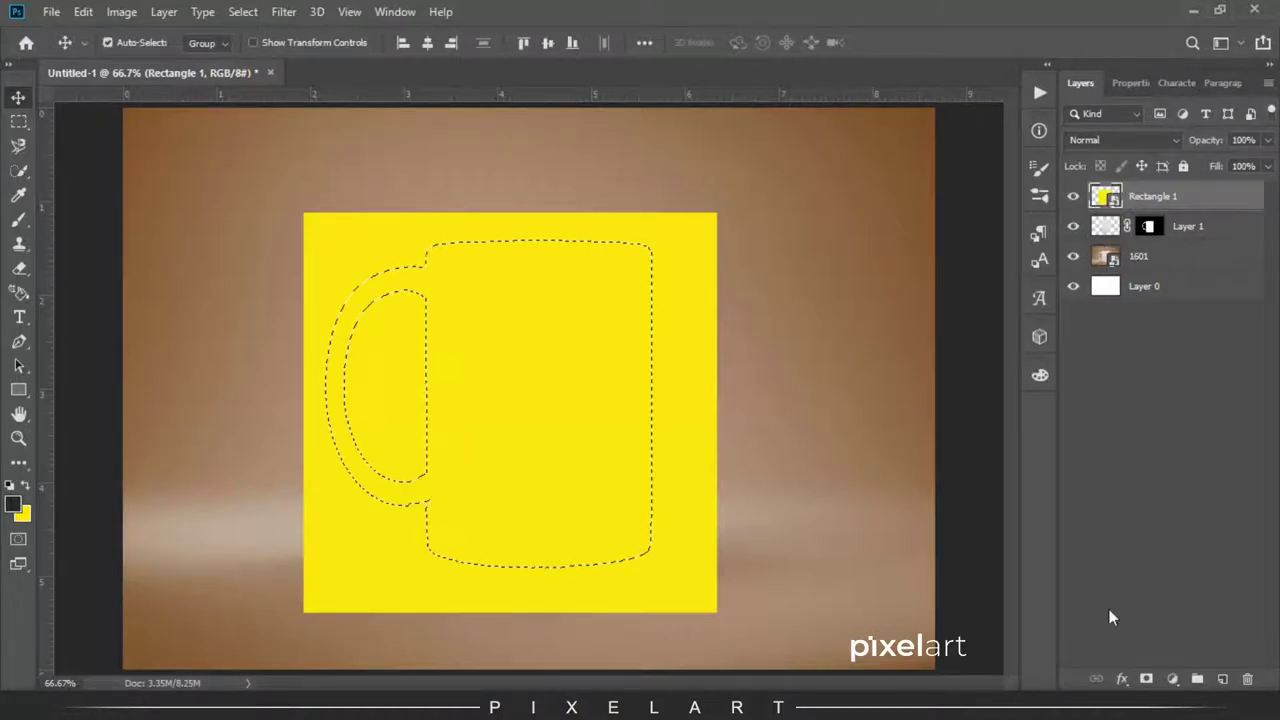
pyautogui.click(1147, 678)
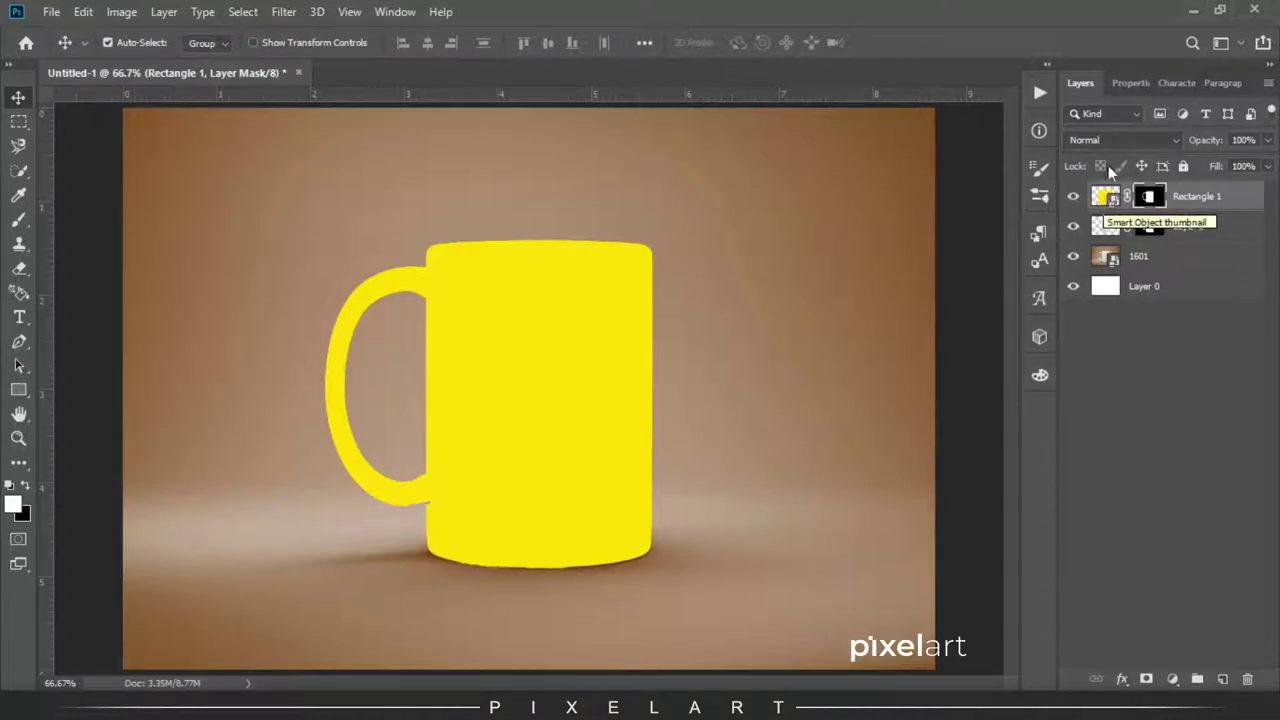
# - Set Rectangle 1's blend mode to Linear Burn, trying Multiply first
pyautogui.click(1113, 138)
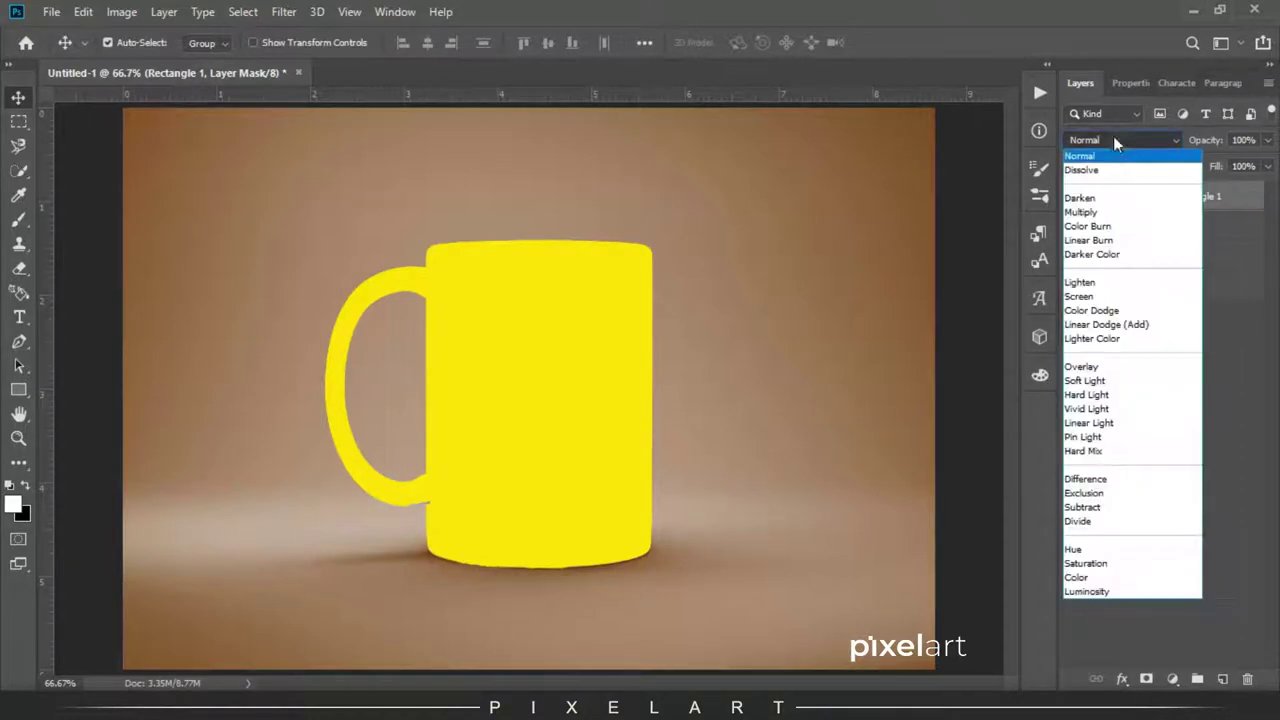
pyautogui.click(1116, 218)
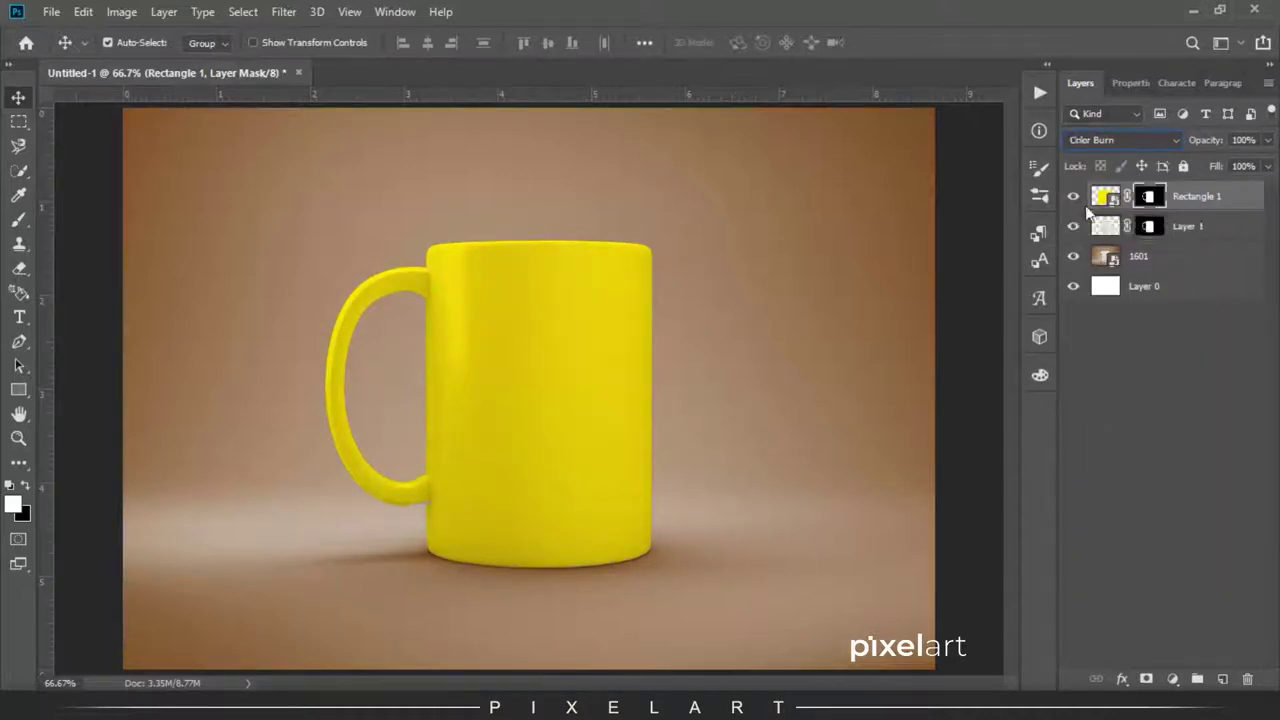
pyautogui.press('Down')
pyautogui.press('Down')
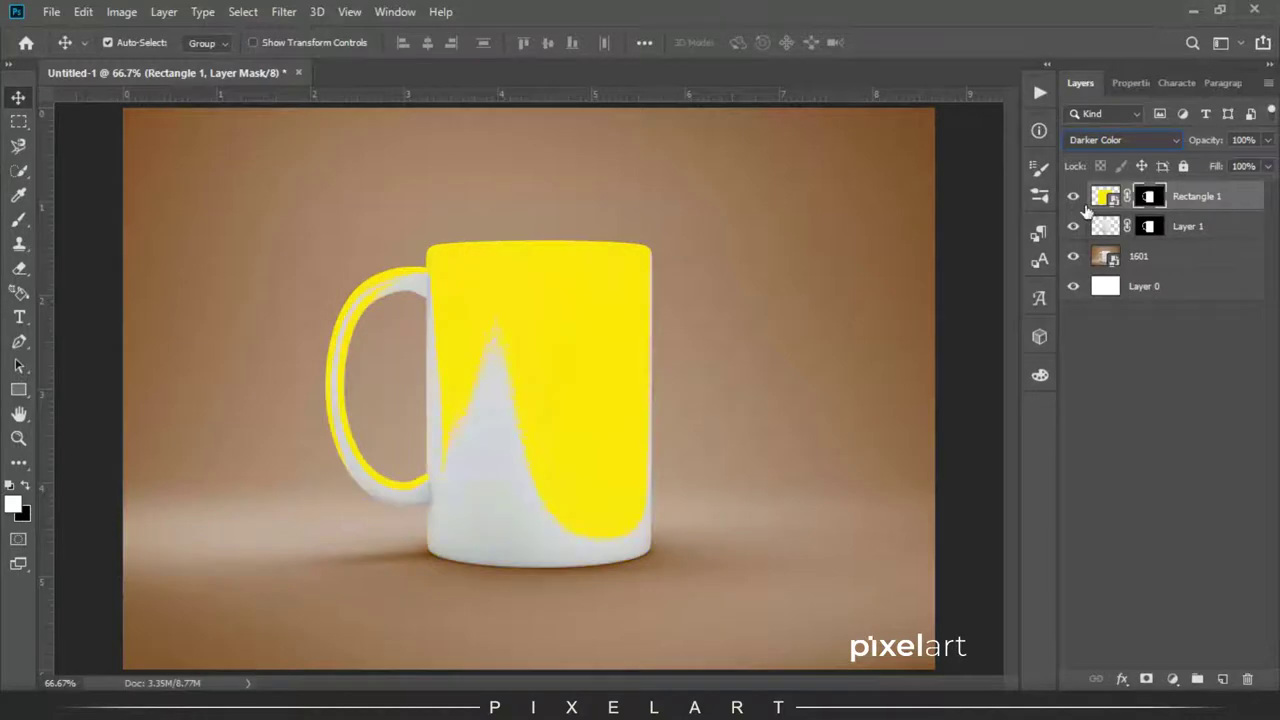
pyautogui.press('Up')
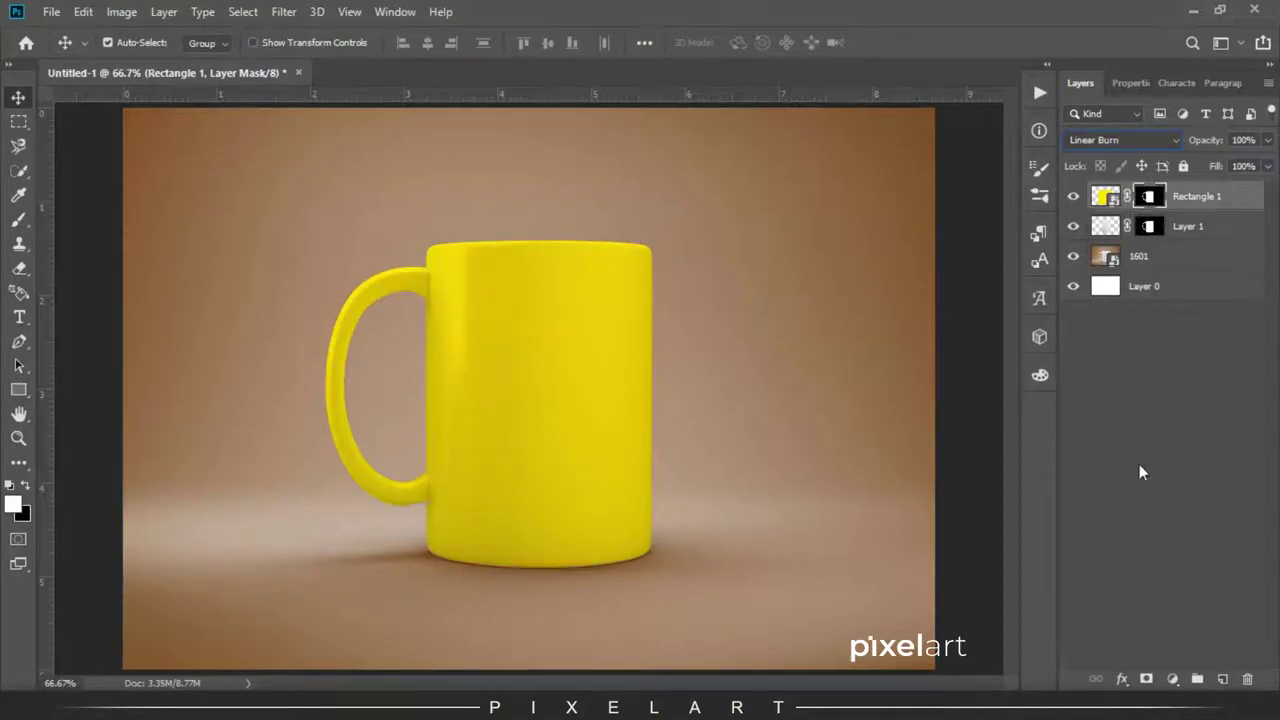
pyautogui.click(18, 121)
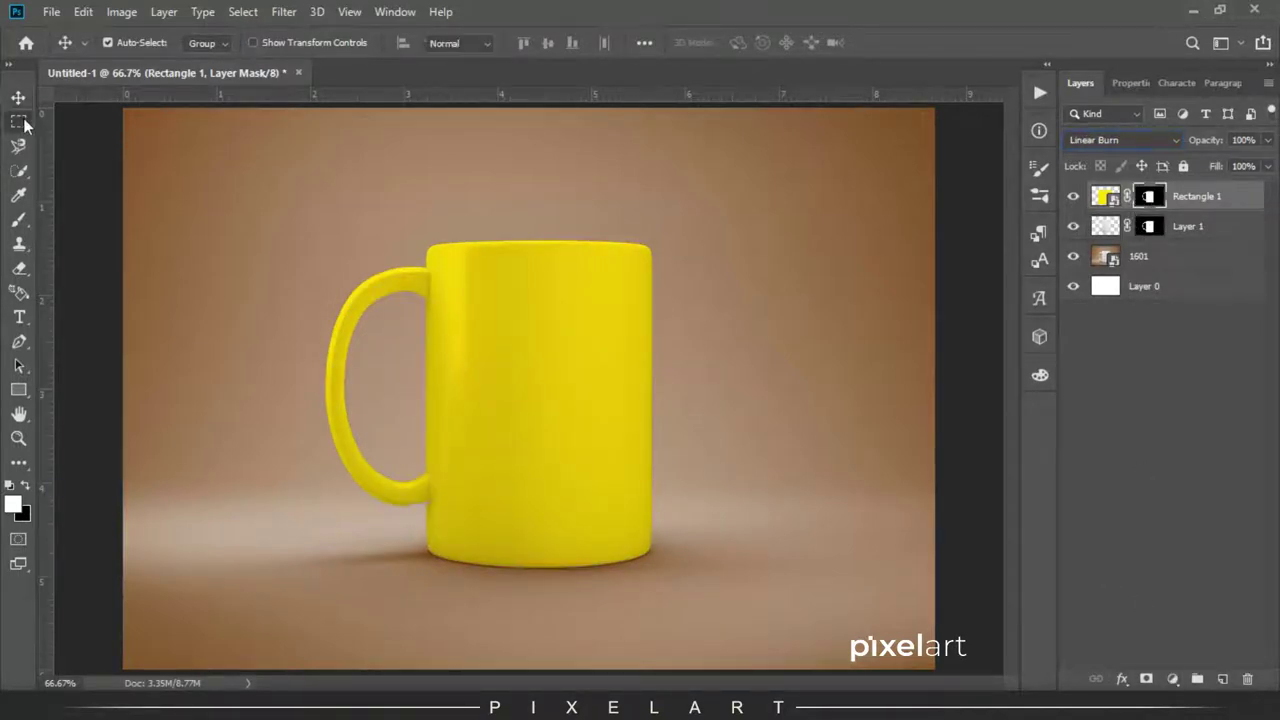
pyautogui.click(18, 97)
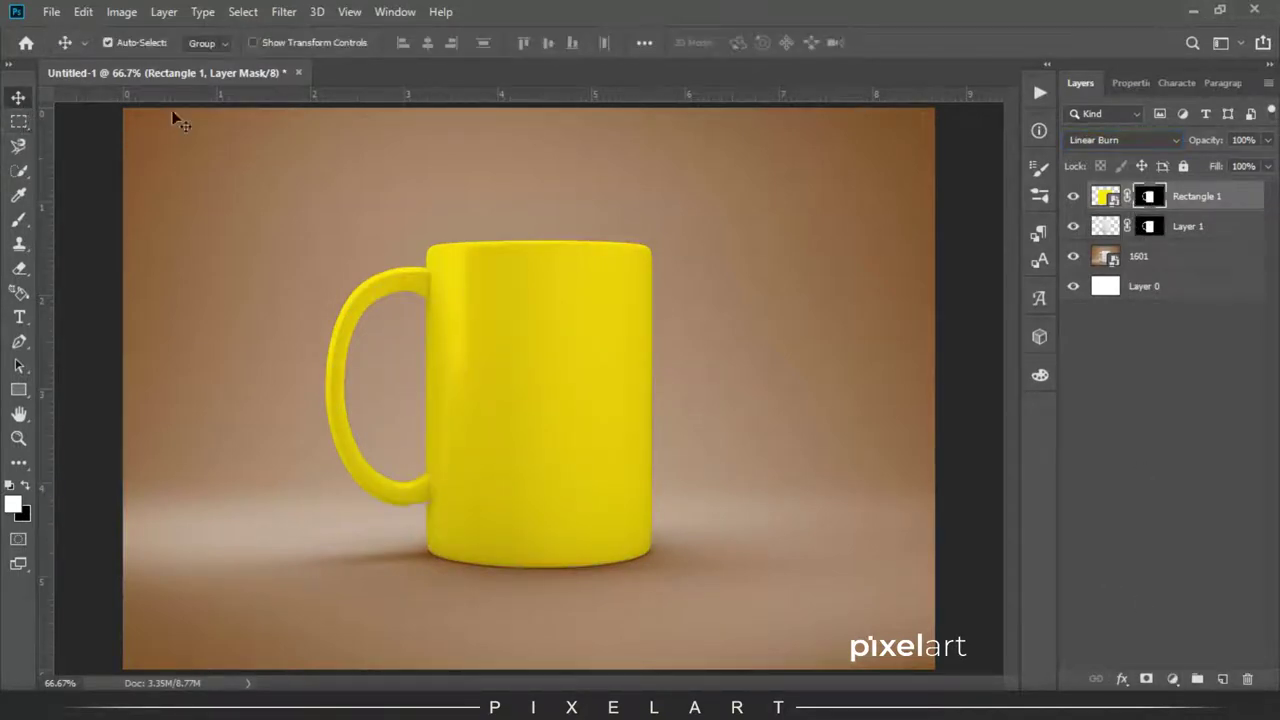
pyautogui.click(1195, 227)
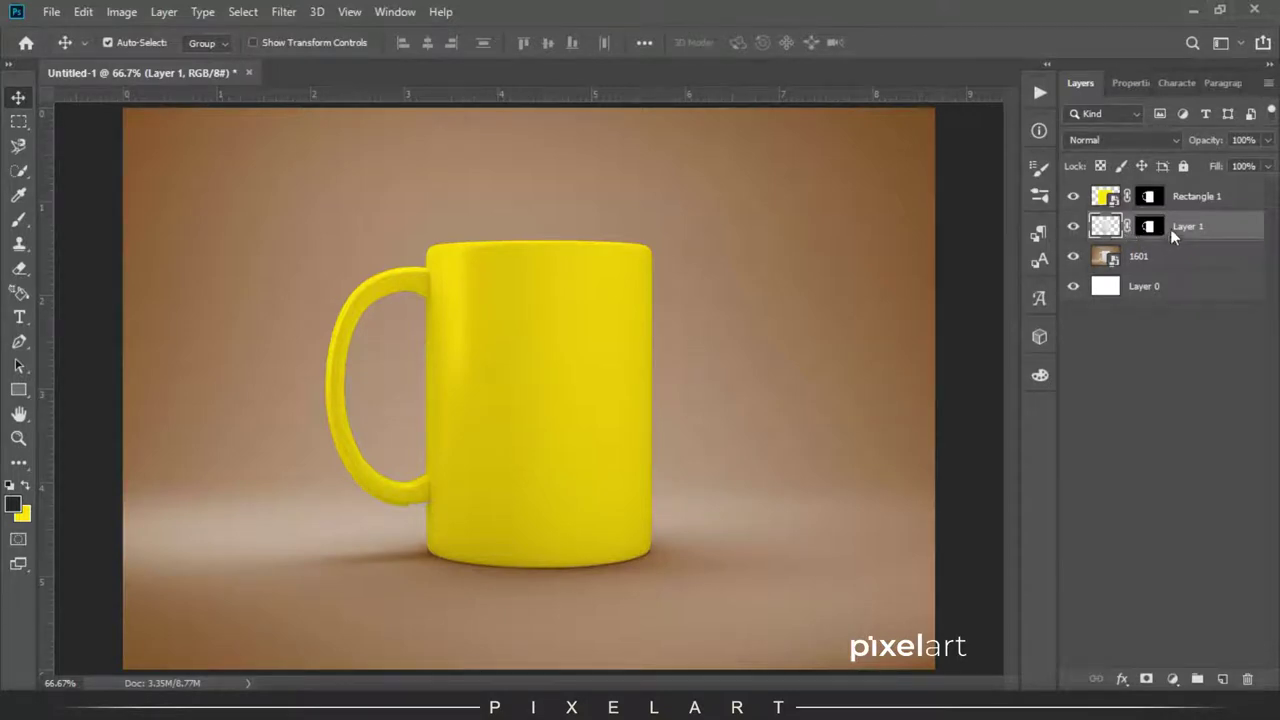
# - Duplicate the 1601 layer, move the copy to the top, and blend it in Screen mode
pyautogui.rightClick(1172, 231)
pyautogui.click(1170, 228)
pyautogui.click(1170, 258)
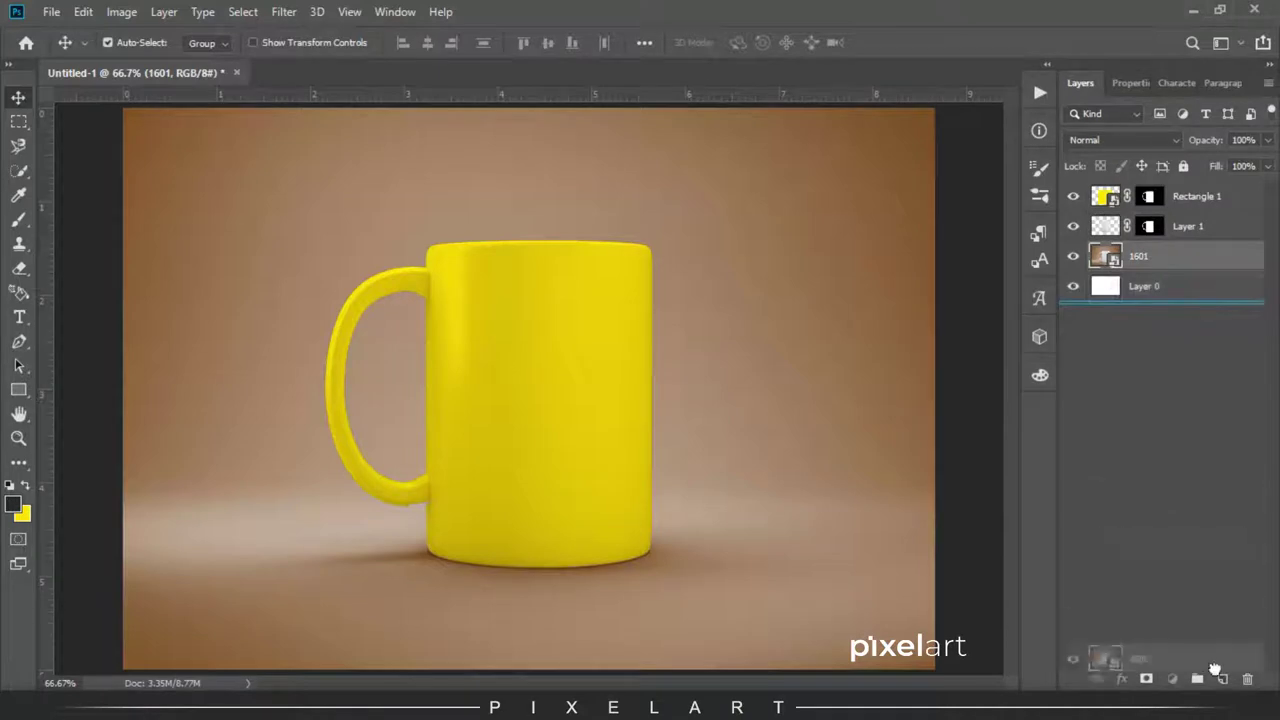
pyautogui.moveTo(1170, 260); pyautogui.dragTo(1222, 679)
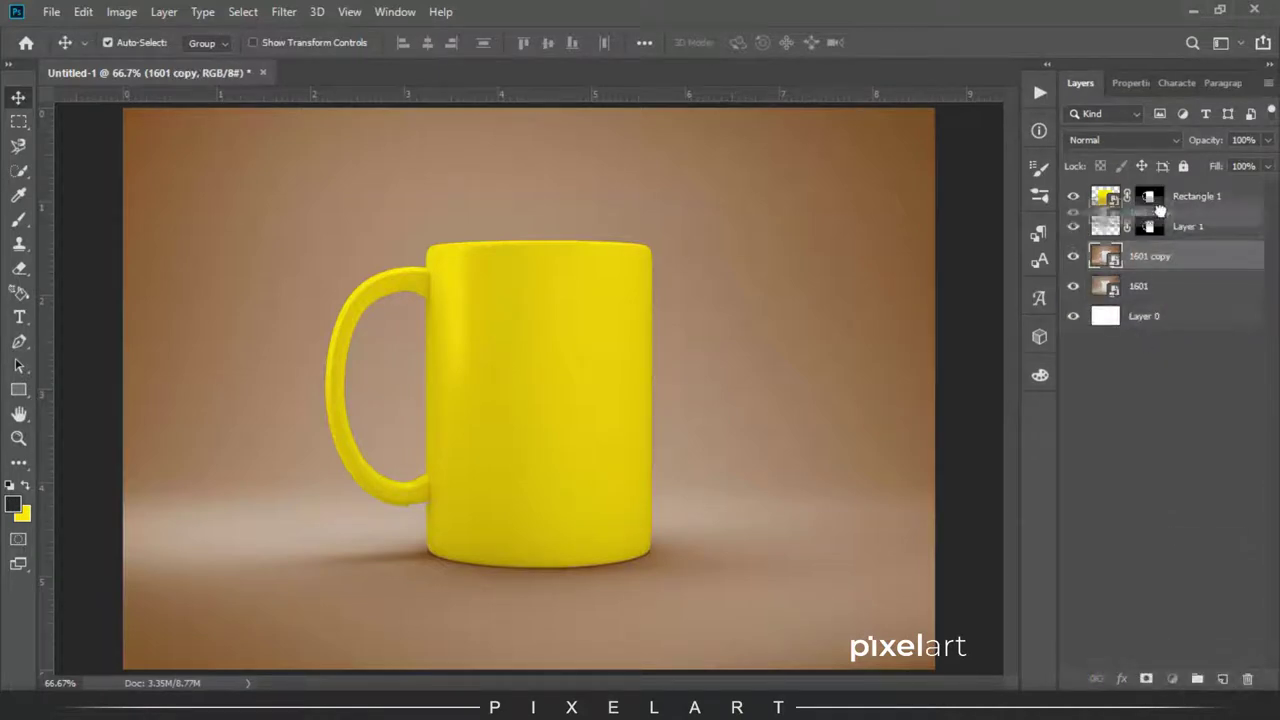
pyautogui.moveTo(1140, 267); pyautogui.dragTo(1130, 186)
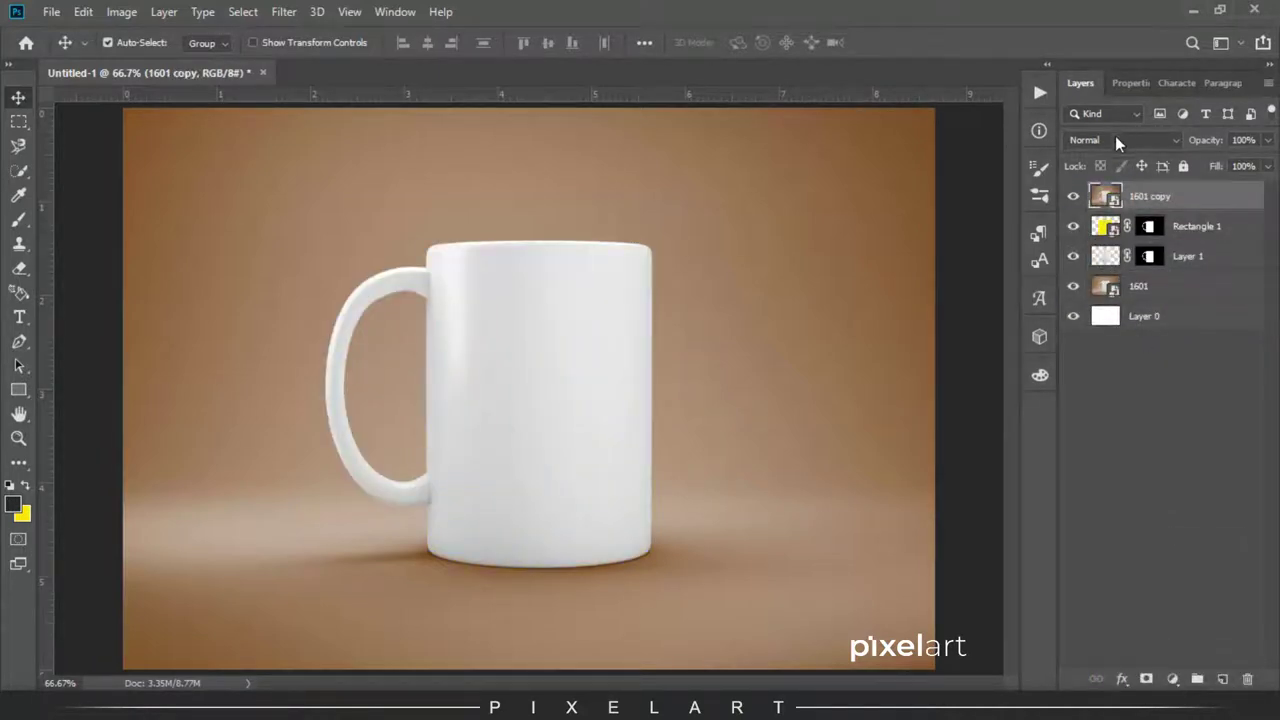
pyautogui.click(1116, 140)
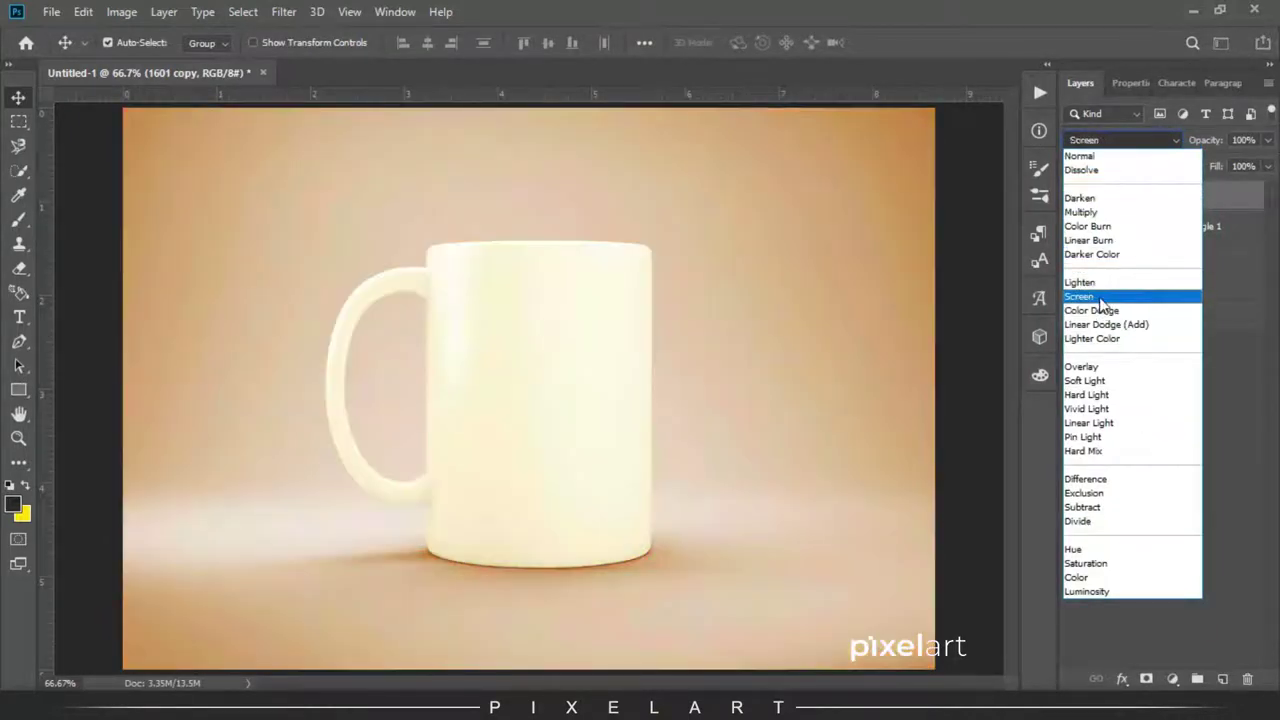
pyautogui.click(1101, 298)
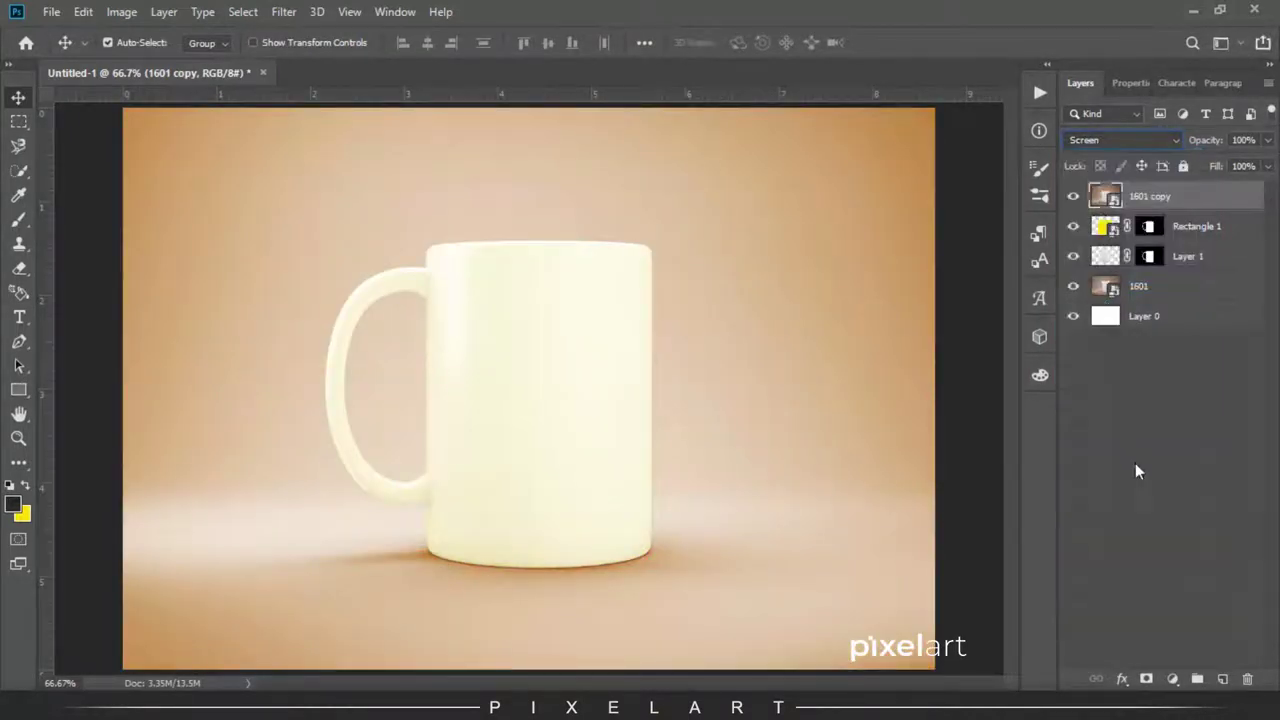
# - Add a Levels adjustment with the black input raised to 157
pyautogui.click(1144, 139)
pyautogui.click(1146, 141)
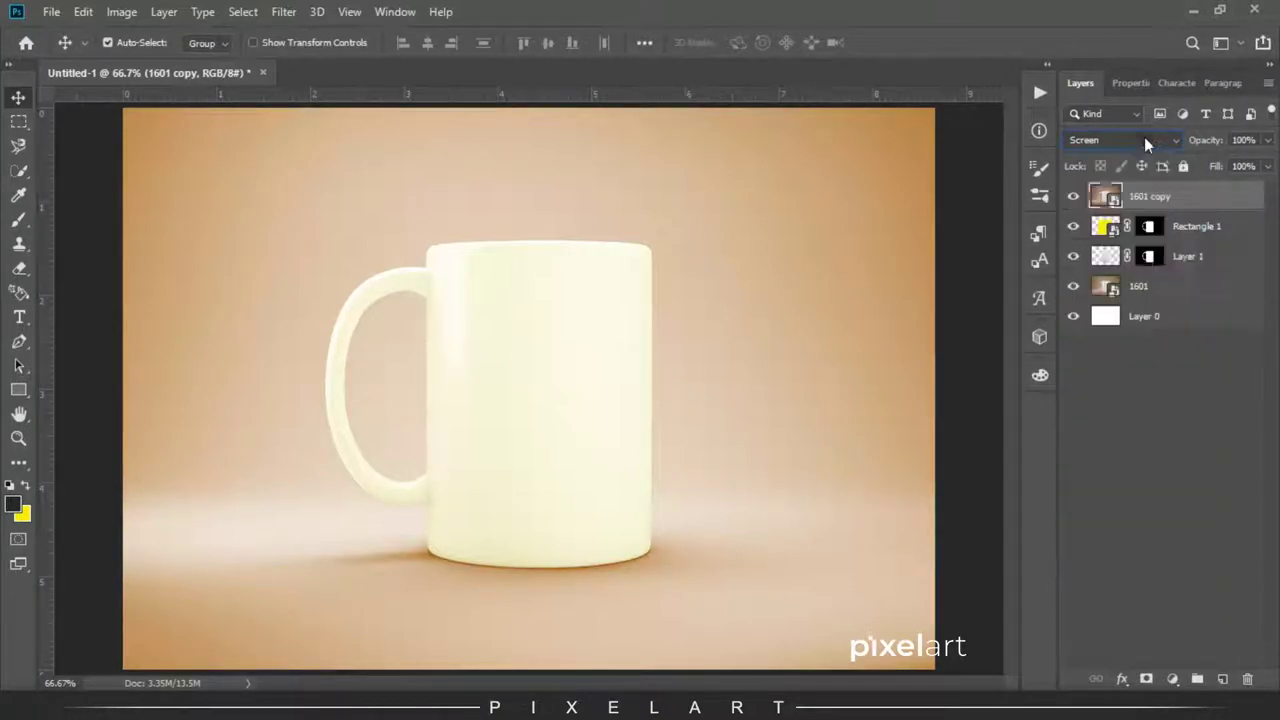
pyautogui.click(1174, 677)
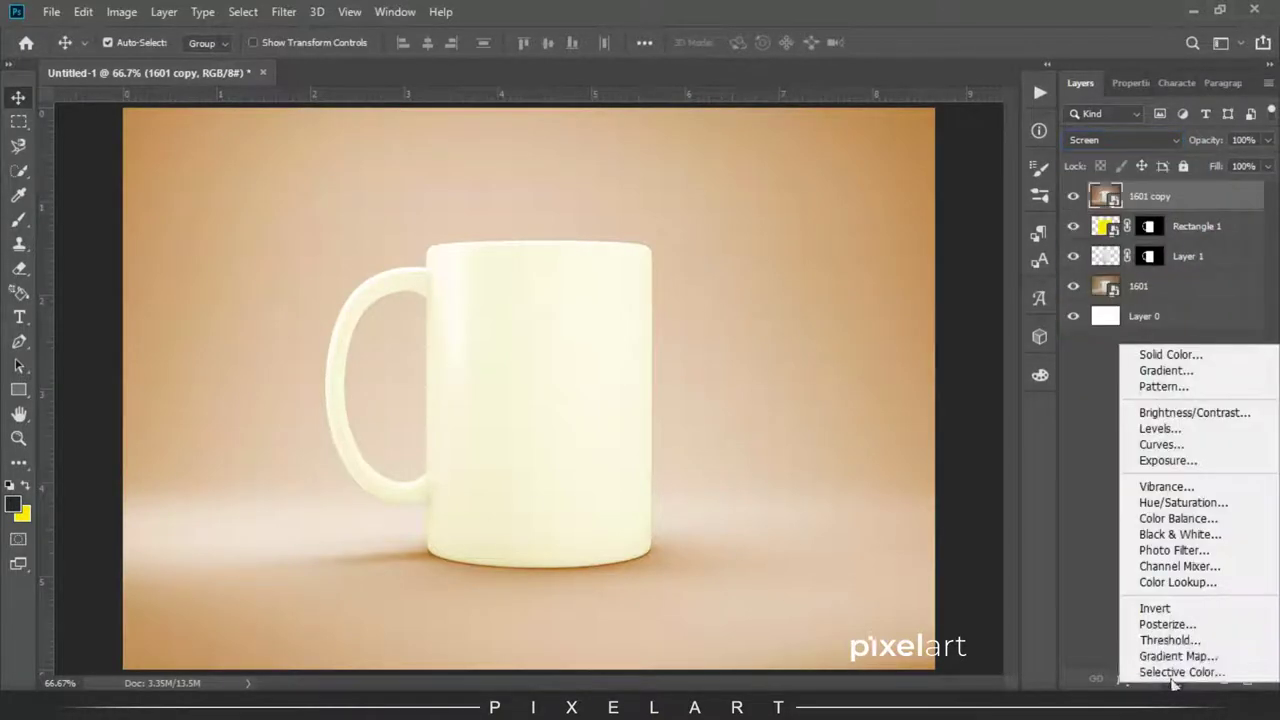
pyautogui.click(1191, 428)
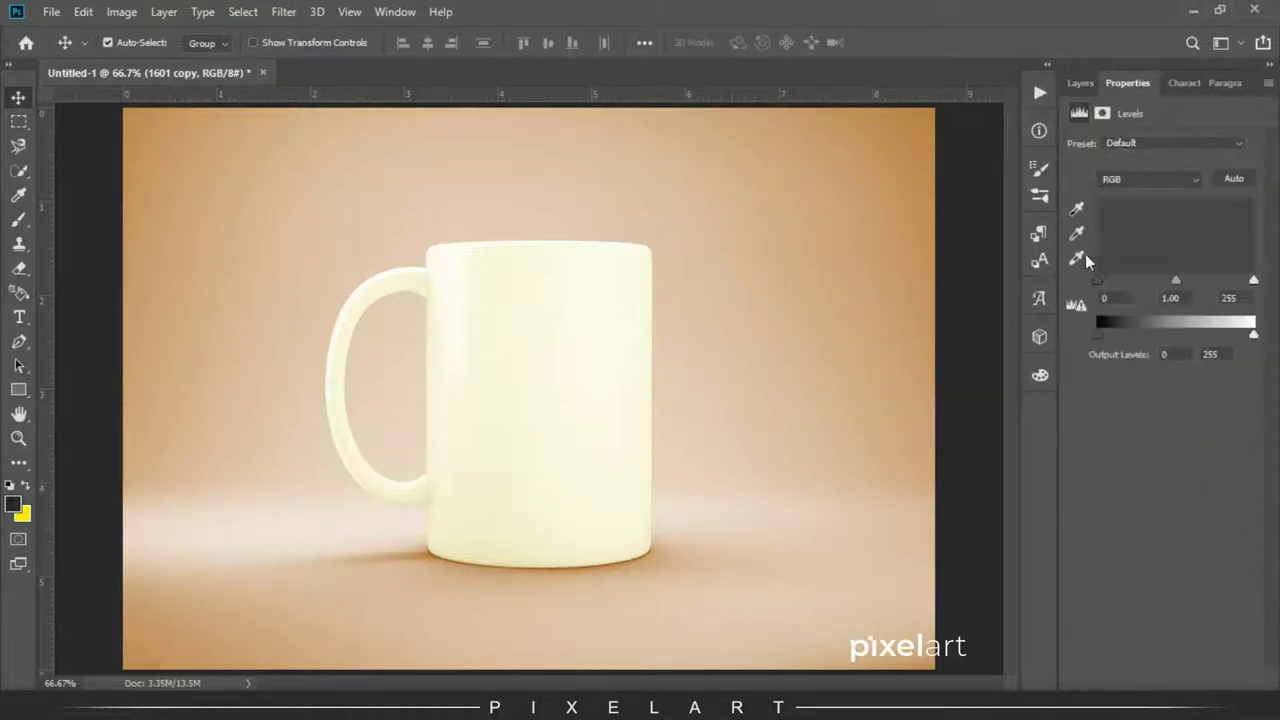
pyautogui.moveTo(1098, 280); pyautogui.dragTo(1195, 284)
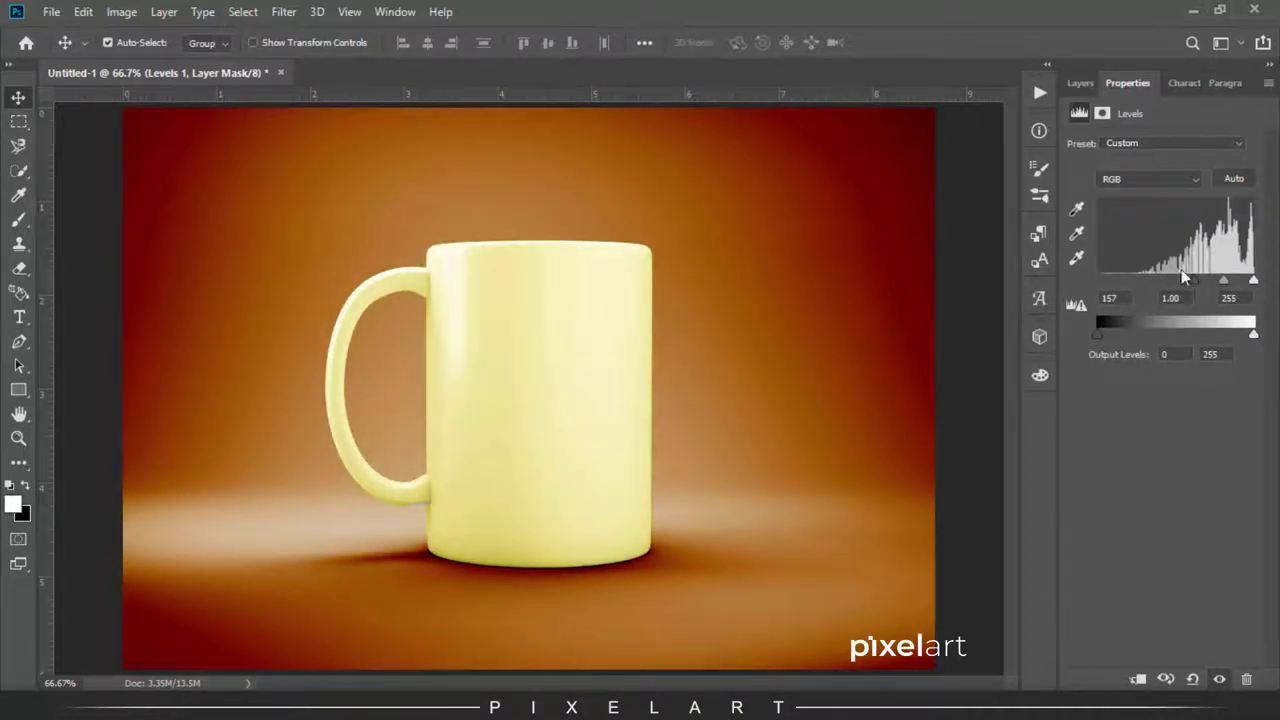
# - Add a Curves adjustment pulling a shadow point from 78 down to 62
pyautogui.click(1080, 83)
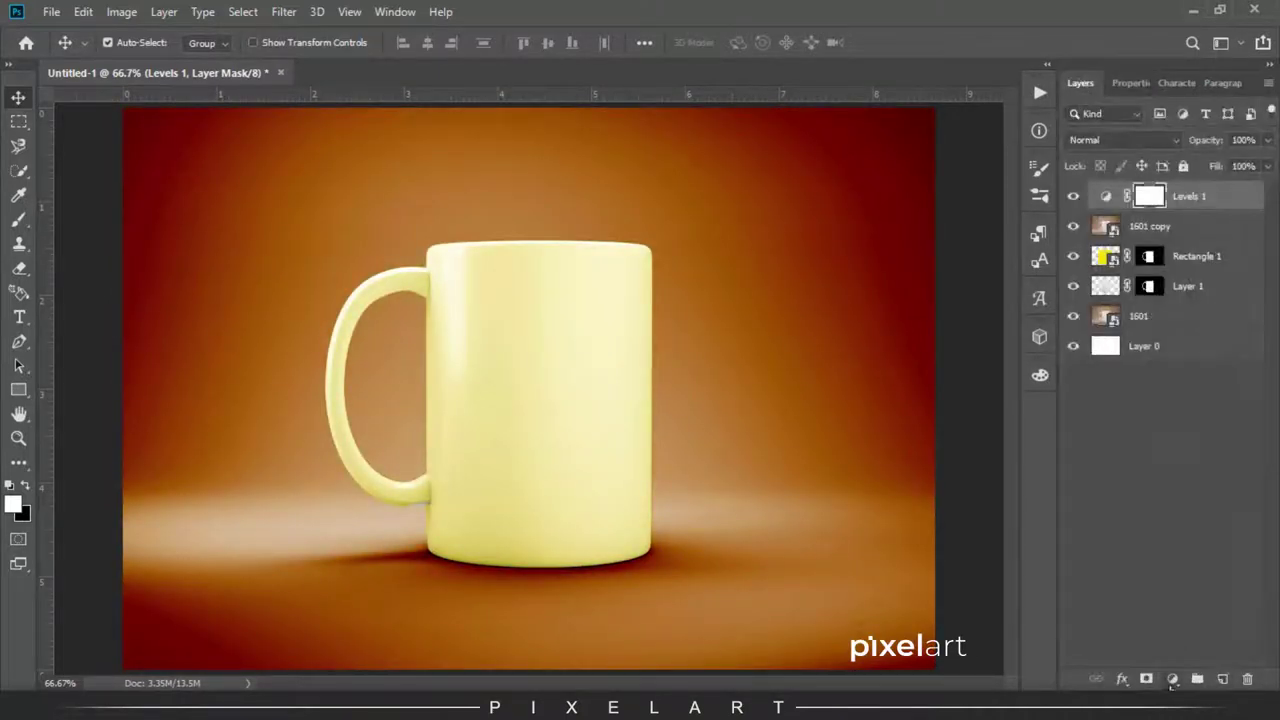
pyautogui.click(1173, 680)
pyautogui.click(1173, 443)
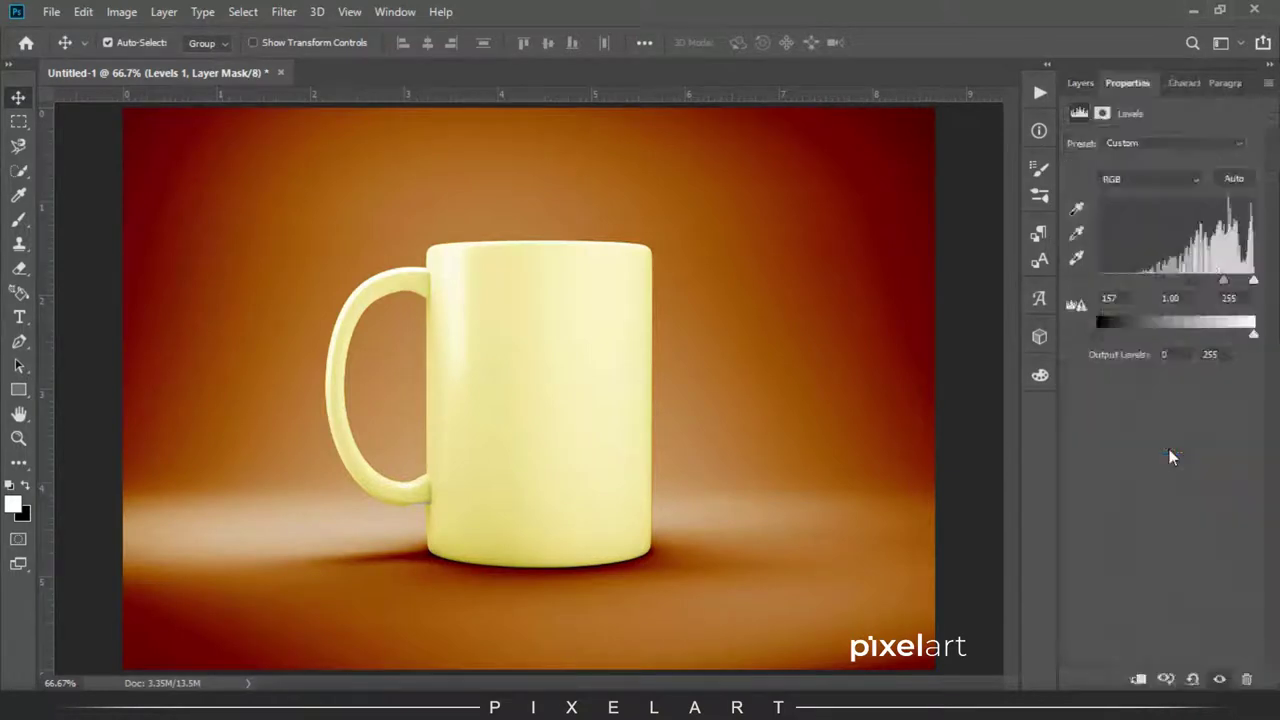
pyautogui.moveTo(1154, 285); pyautogui.dragTo(1154, 294)
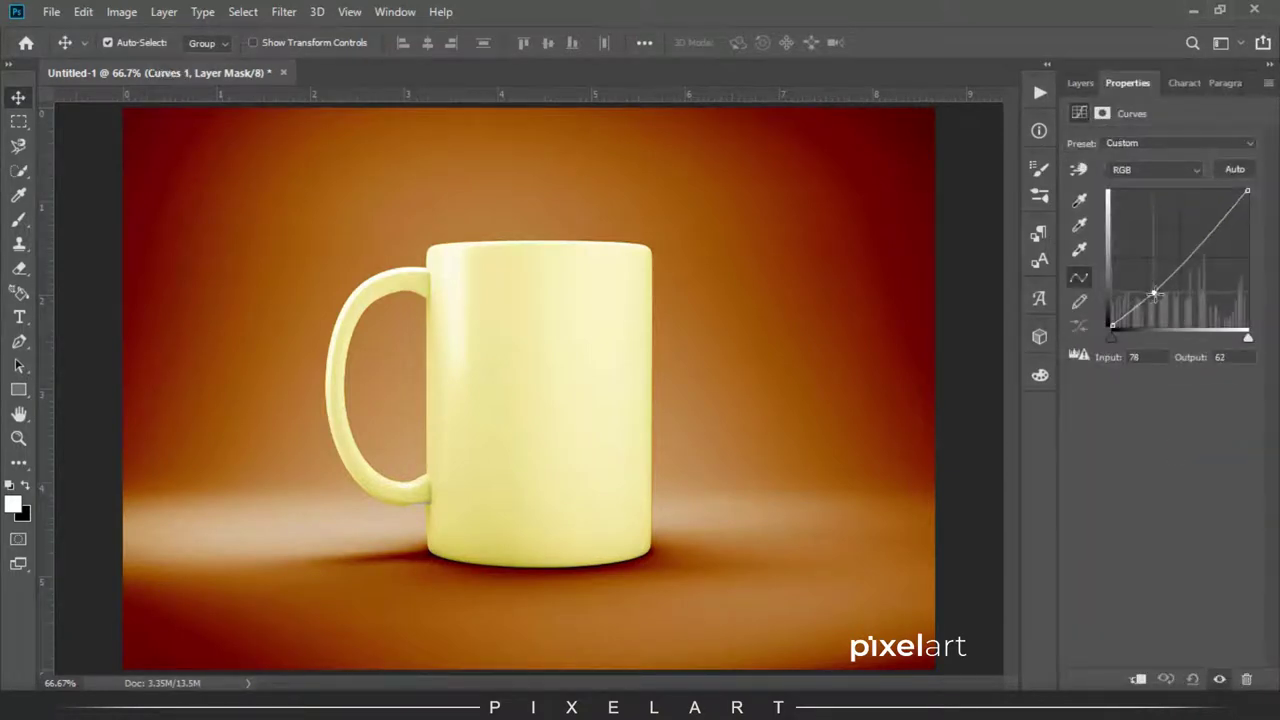
# - Add a Curves 1 highlight point at 230→177, turning the backdrop olive with maroon edges
pyautogui.click(1211, 221)
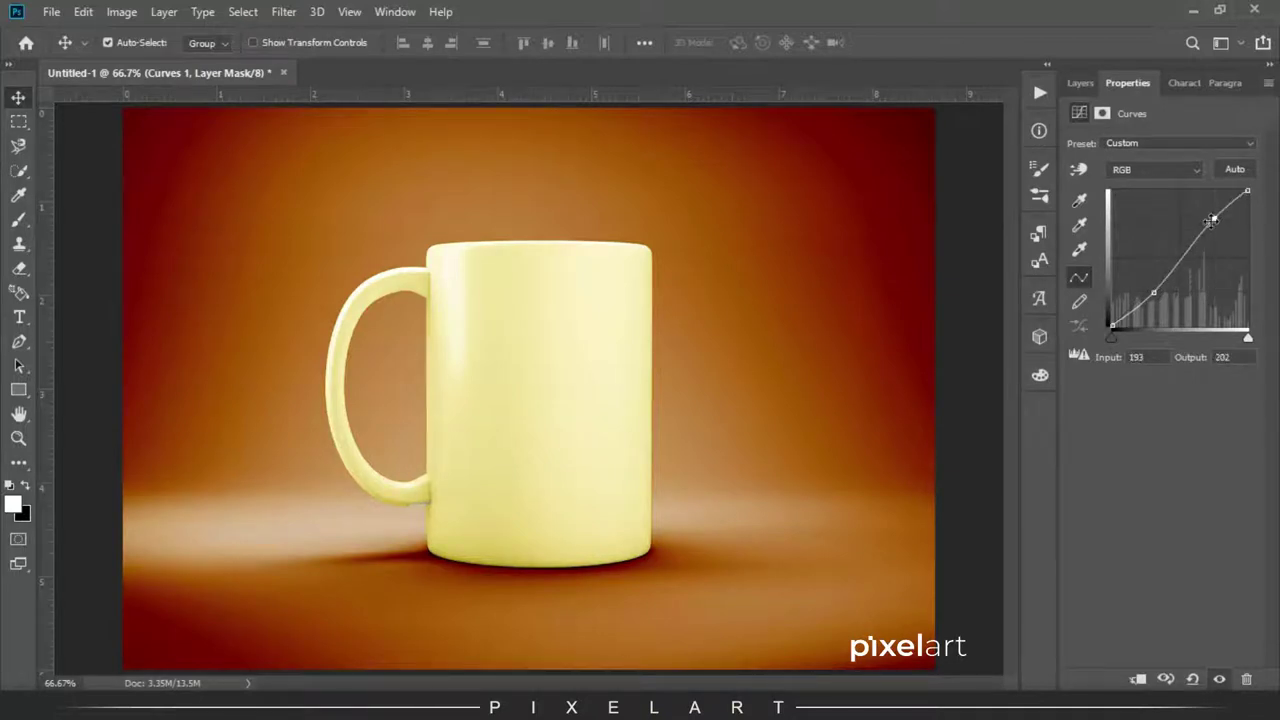
pyautogui.moveTo(1211, 221); pyautogui.dragTo(1233, 232)
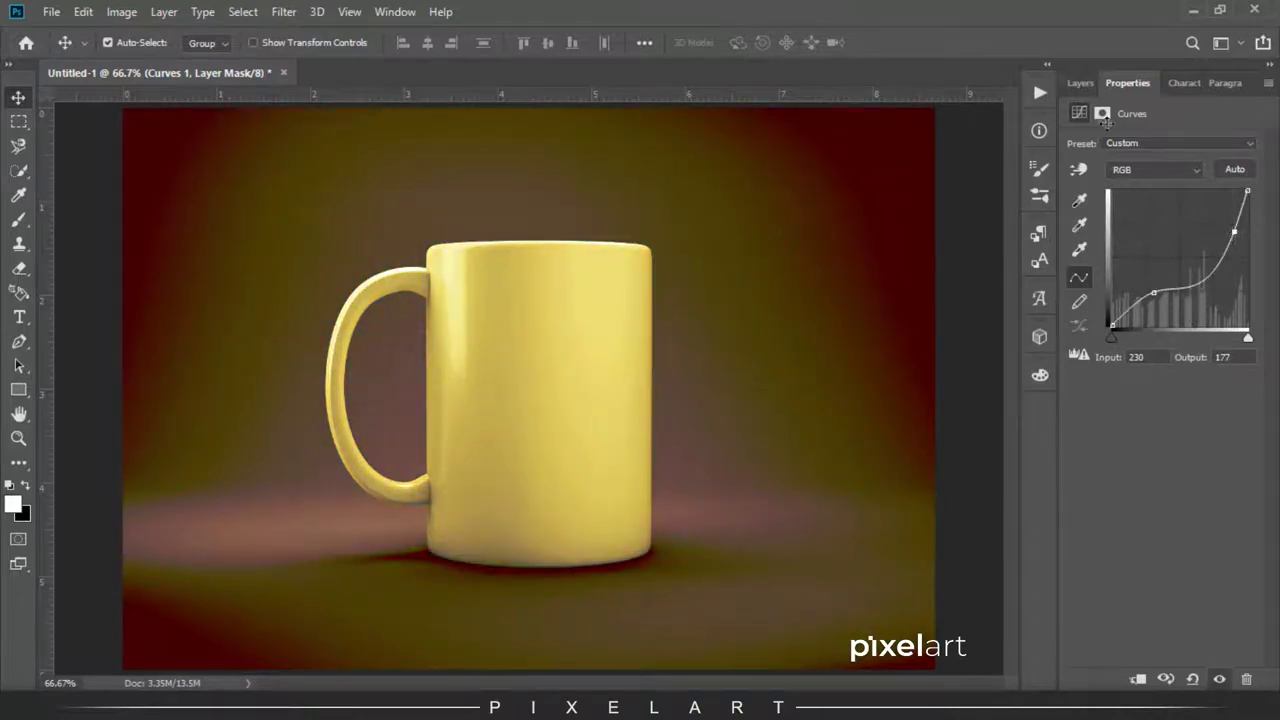
pyautogui.click(1082, 86)
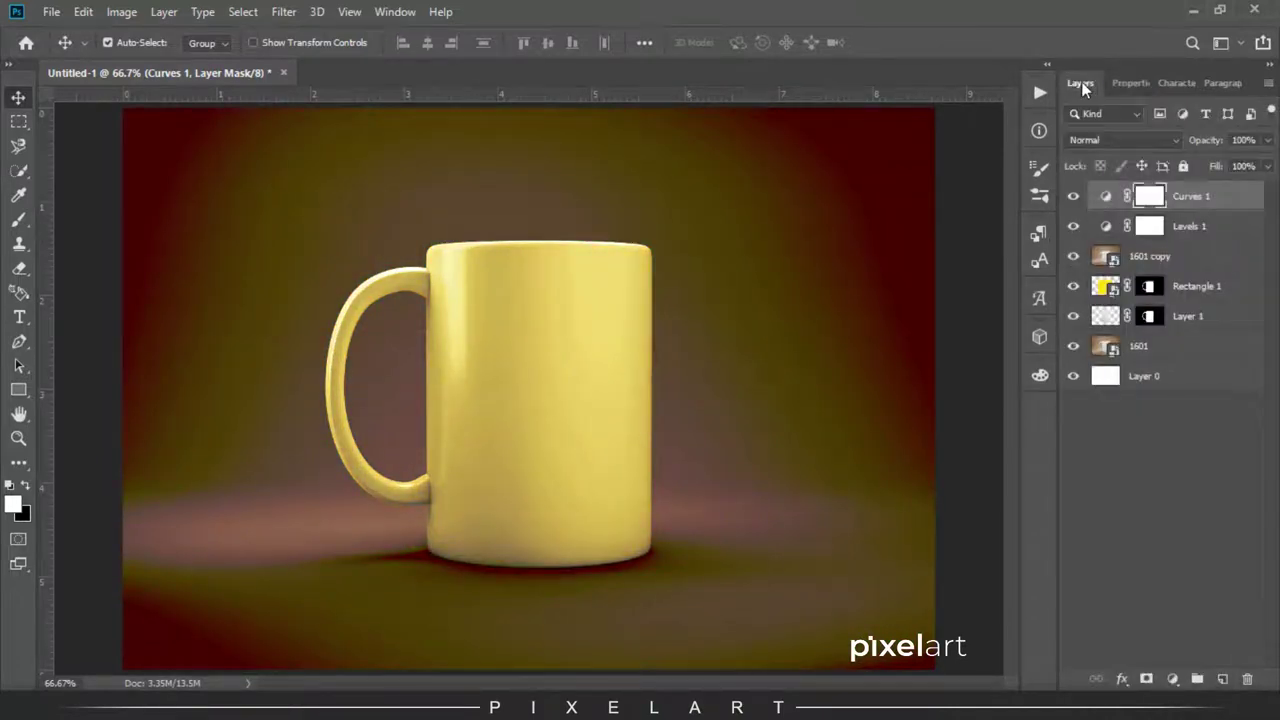
# - Clip Levels 1 and Curves 1 to the 1601 copy layer to restore the tan backdrop
pyautogui.keyDown('shift'); pyautogui.click(1206, 229); pyautogui.keyUp('shift')
pyautogui.rightClick(1206, 229)
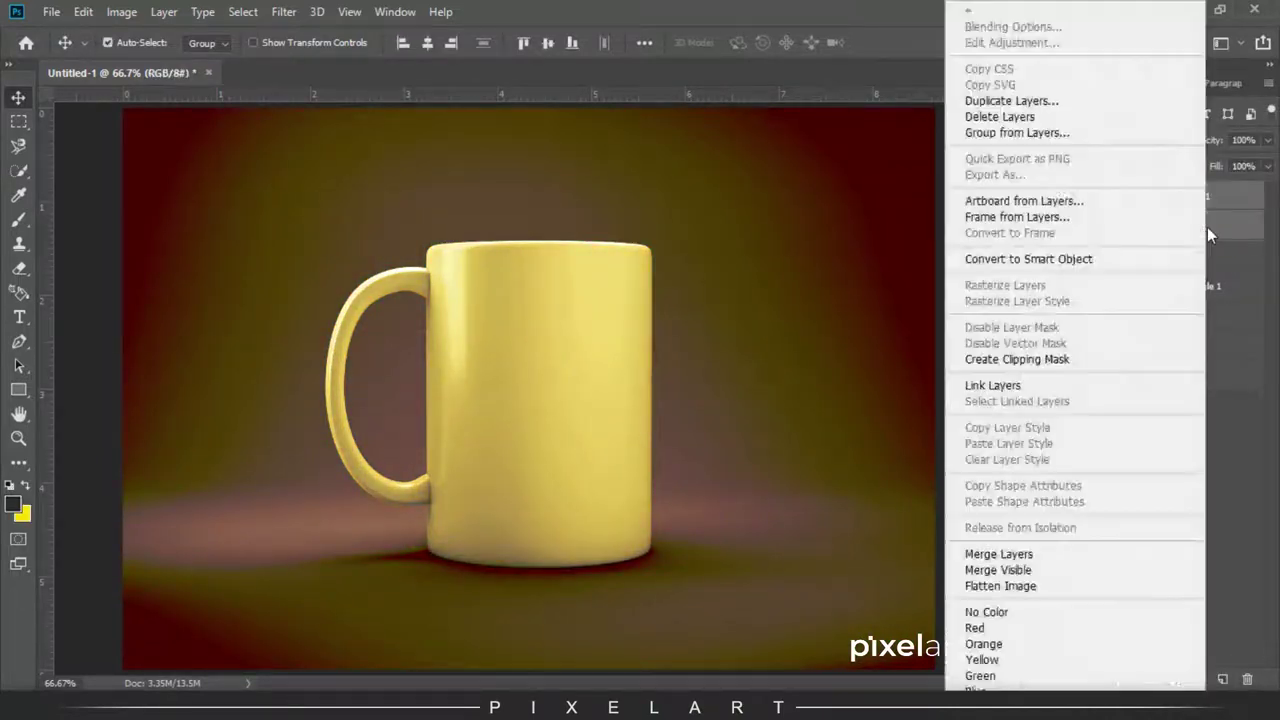
pyautogui.click(1076, 362)
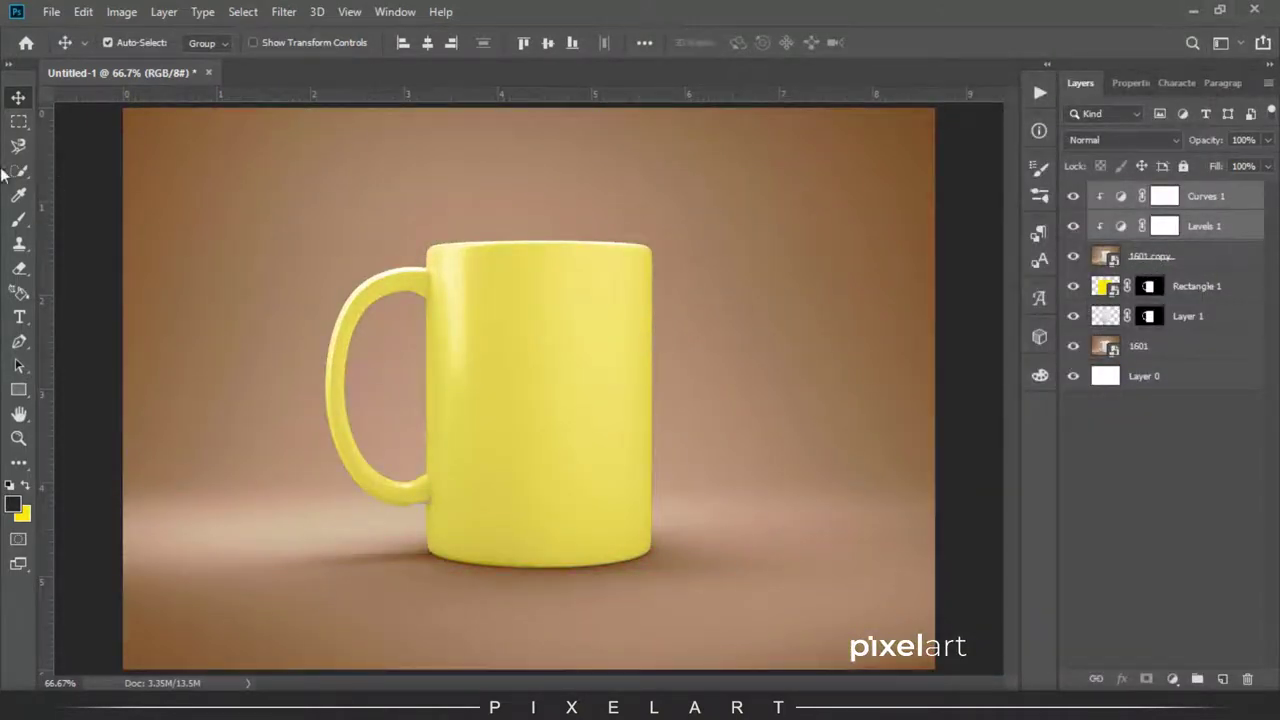
pyautogui.click(1196, 290)
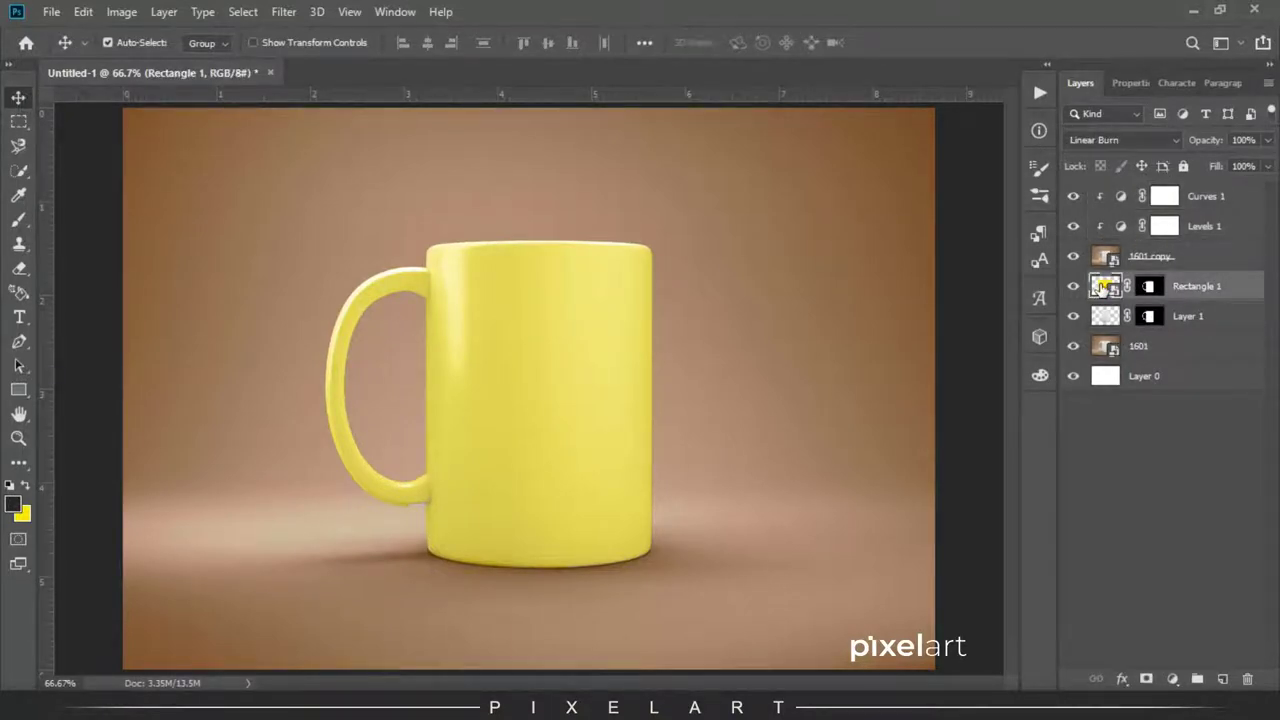
# - Paste the 'Life is Journey not a Race' artwork into the Rectangle 1 smart object and paint its yellow border dark
pyautogui.doubleClick(1104, 287)
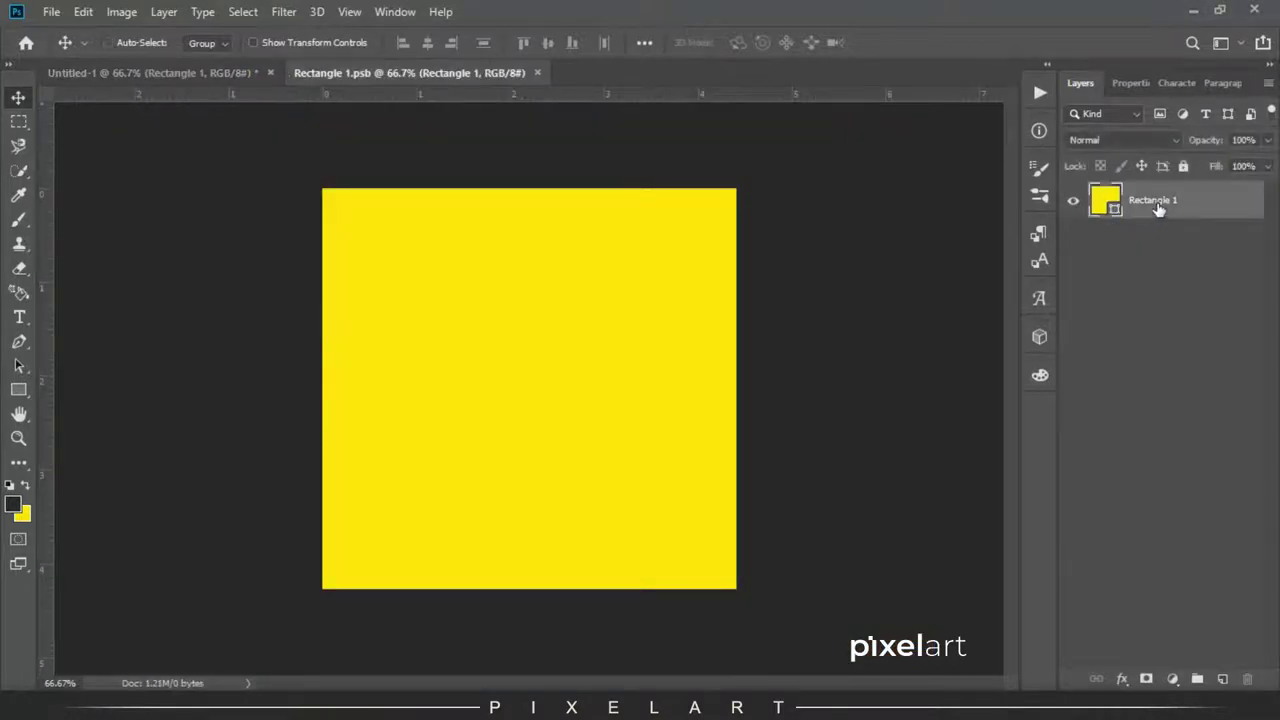
pyautogui.hotkey('ctrl', 'v')
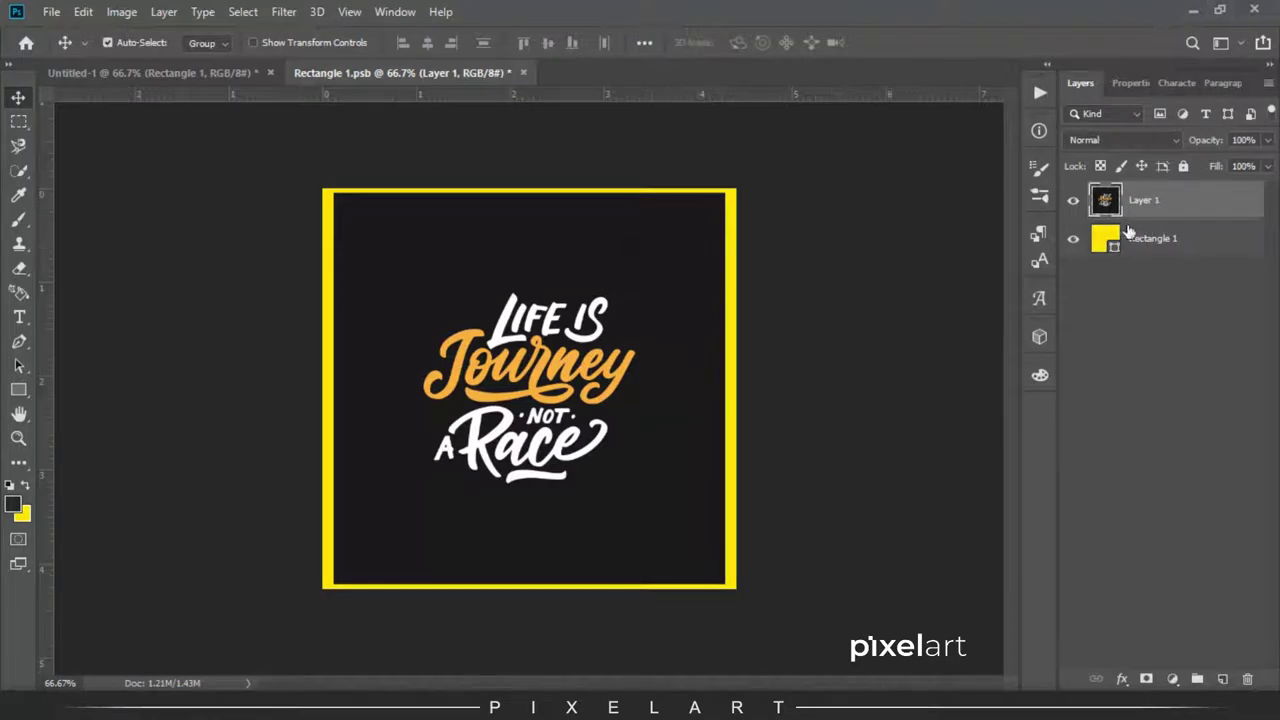
pyautogui.press('b')
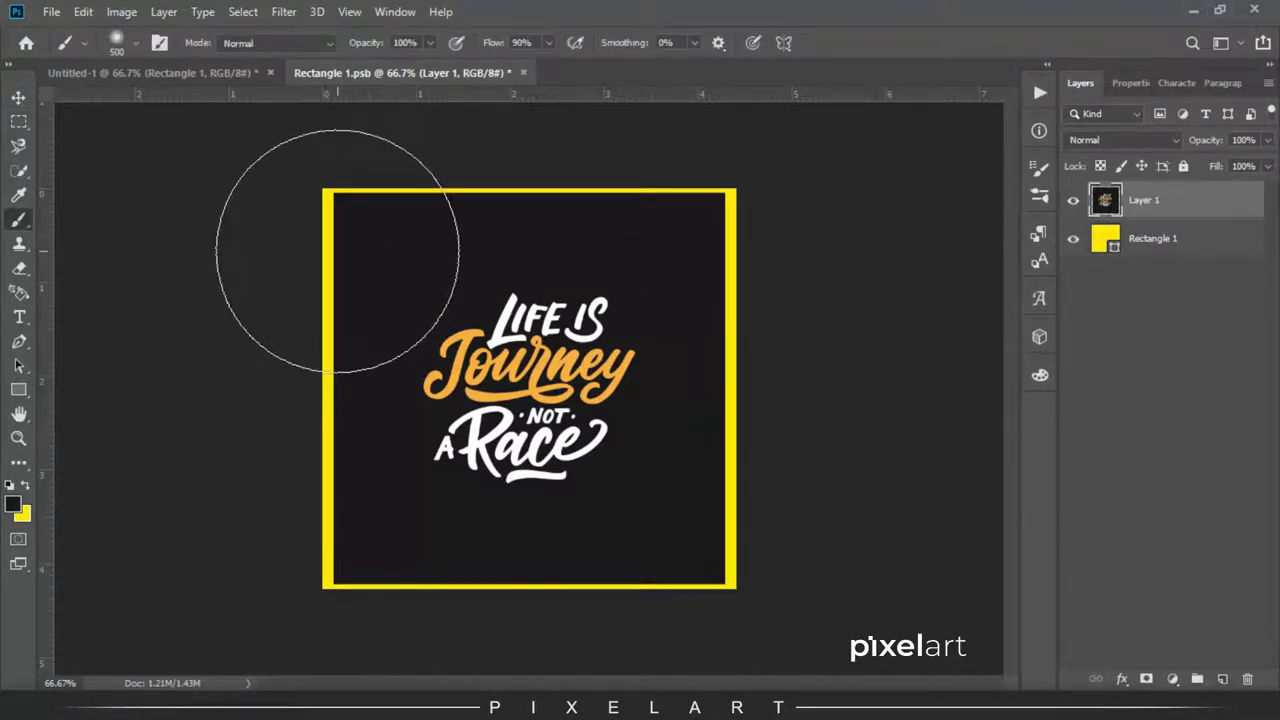
pyautogui.press('[')
pyautogui.press('[')
pyautogui.press('[')
pyautogui.press('[')
pyautogui.press('[')
pyautogui.click(328, 200)
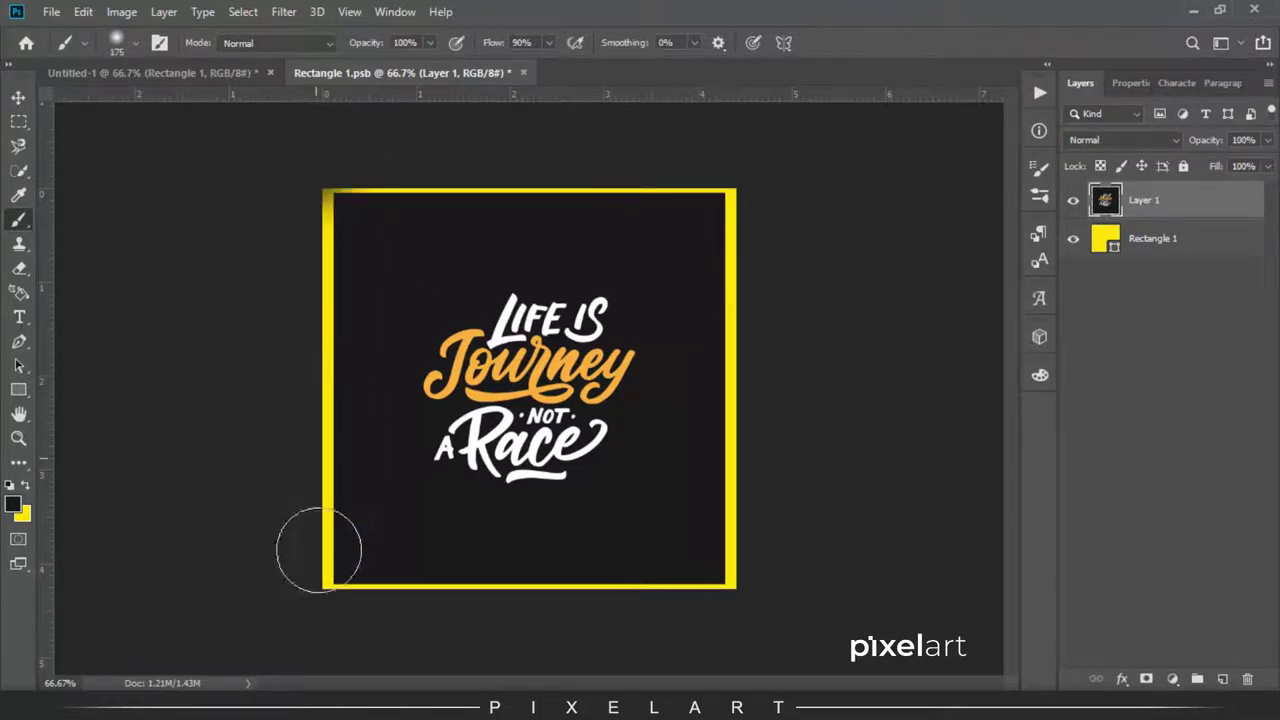
pyautogui.keyDown('shift'); pyautogui.click(328, 565); pyautogui.keyUp('shift')
pyautogui.rightClick(350, 511)
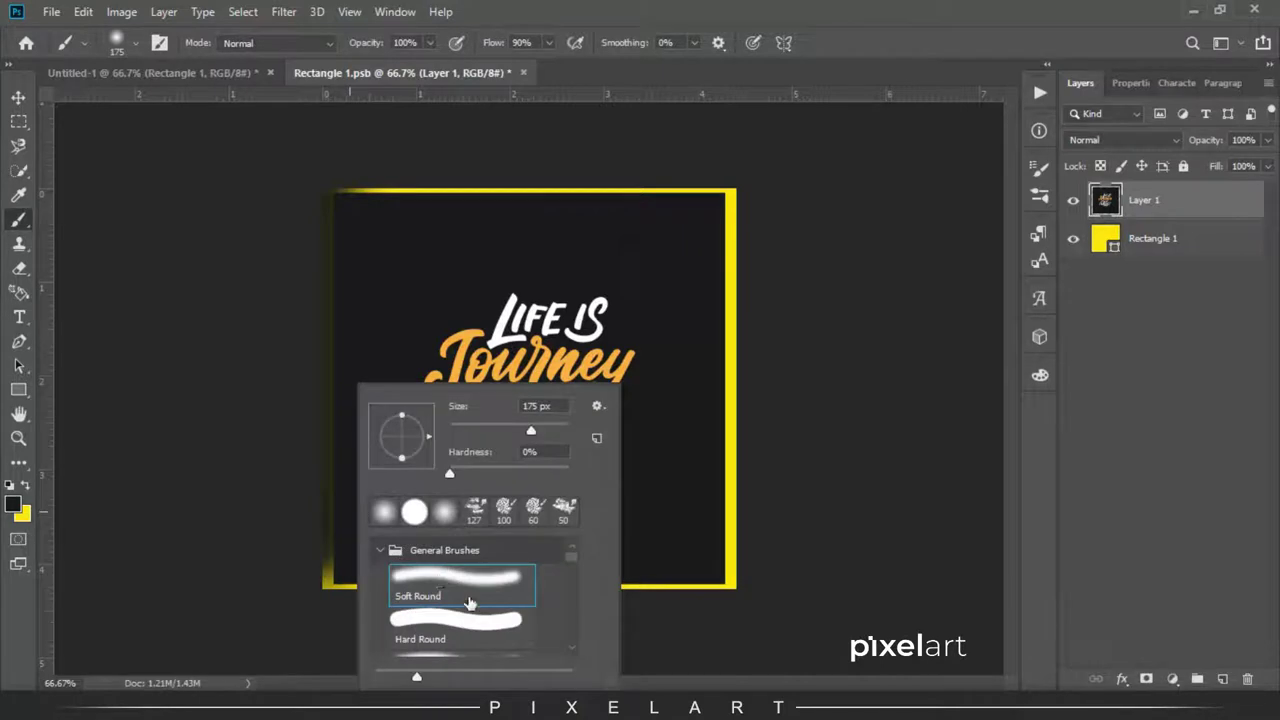
pyautogui.doubleClick(470, 620)
pyautogui.moveTo(311, 144)
pyautogui.mouseDown()
pyautogui.moveTo(309, 554)
pyautogui.moveTo(508, 623)
pyautogui.moveTo(751, 551)
pyautogui.moveTo(759, 183)
pyautogui.moveTo(252, 137)
pyautogui.mouseUp()
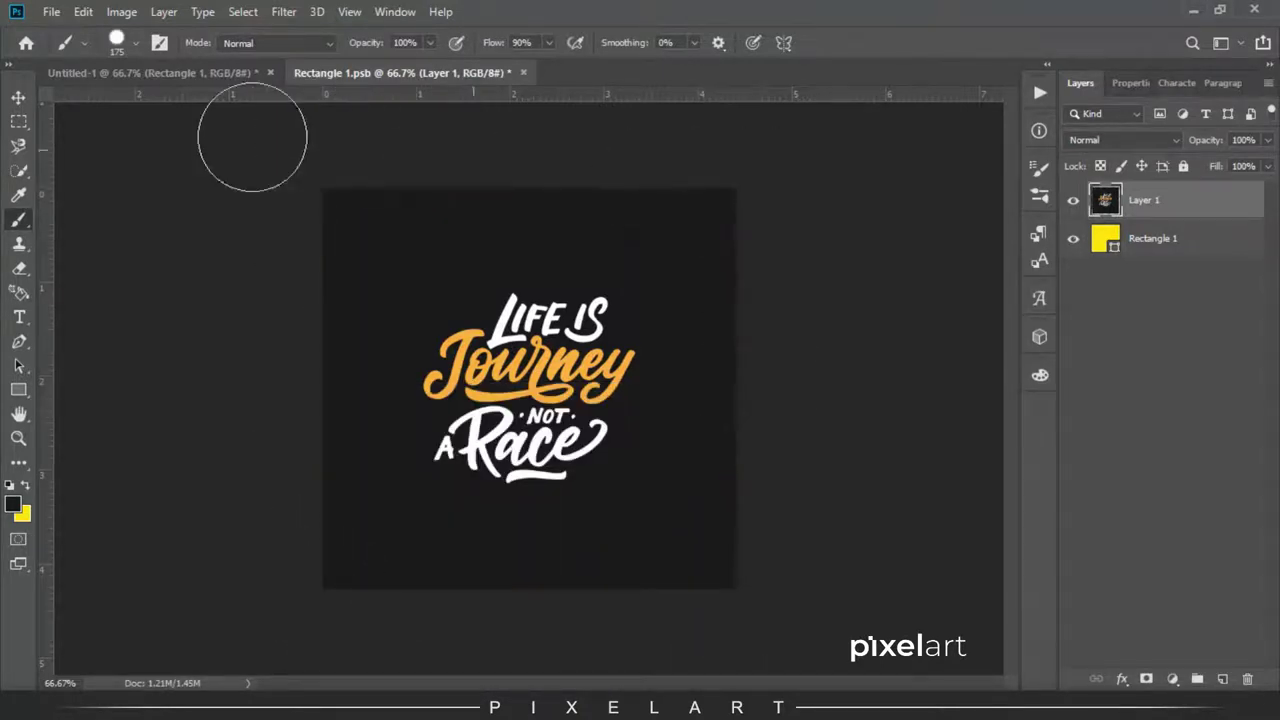
# - Save the smart object and view the Untitled-1 mockup showing the lettering on the grey mug
pyautogui.press('v')
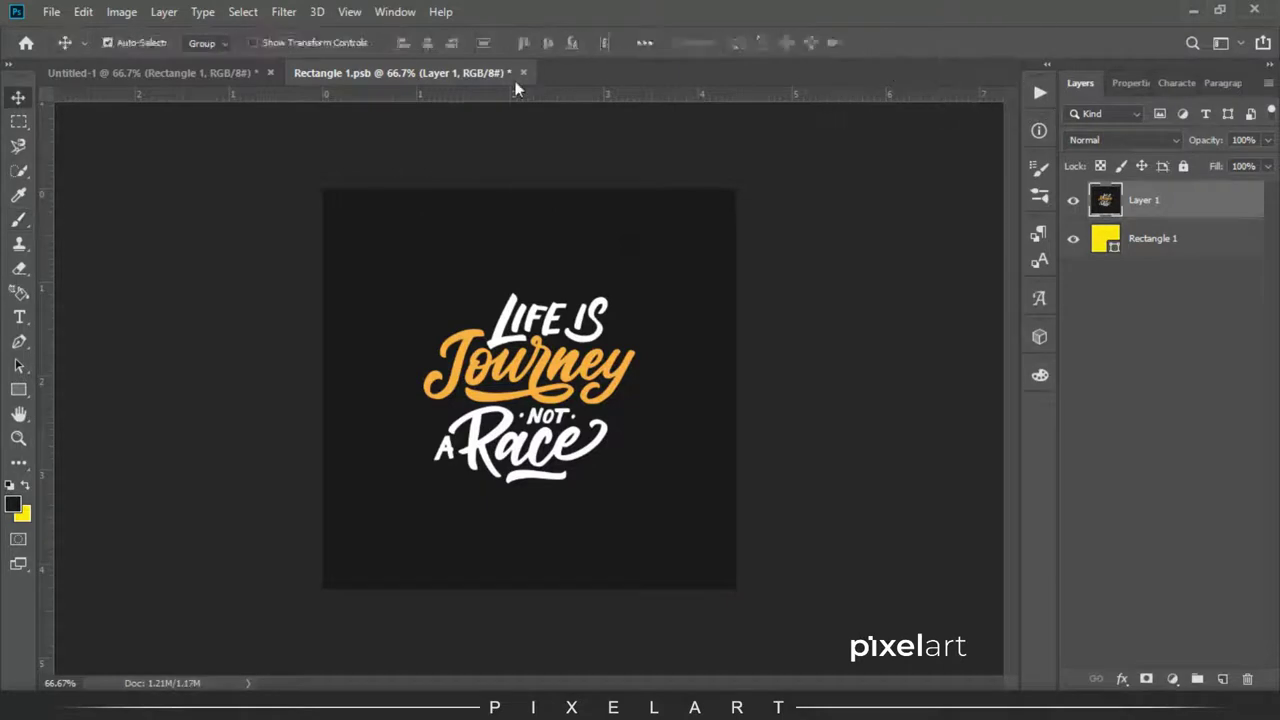
pyautogui.click(51, 11)
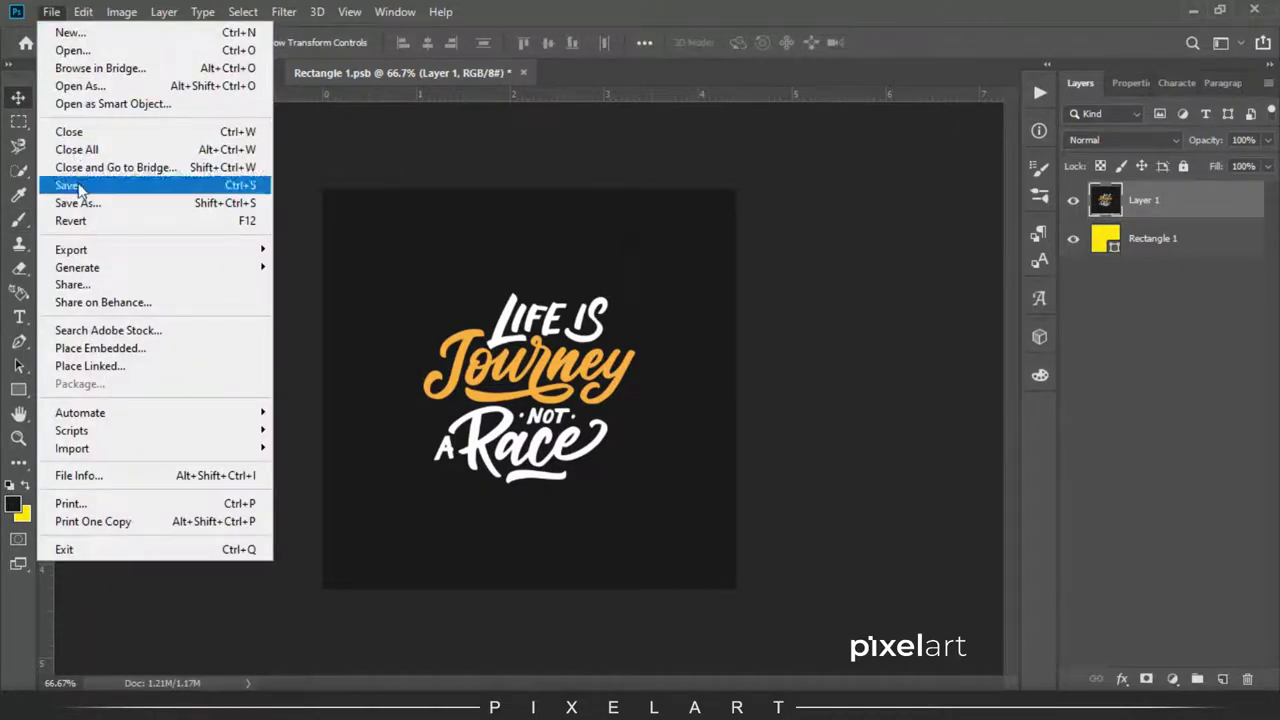
pyautogui.click(75, 178)
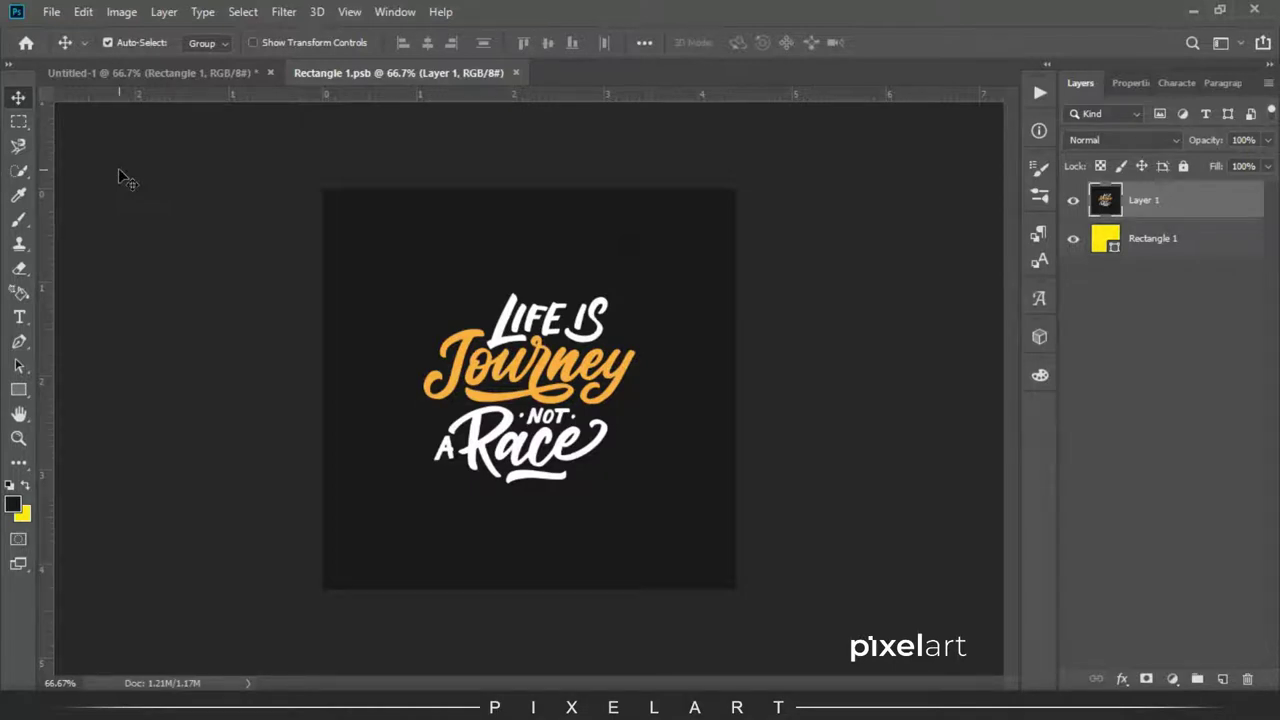
pyautogui.click(127, 76)
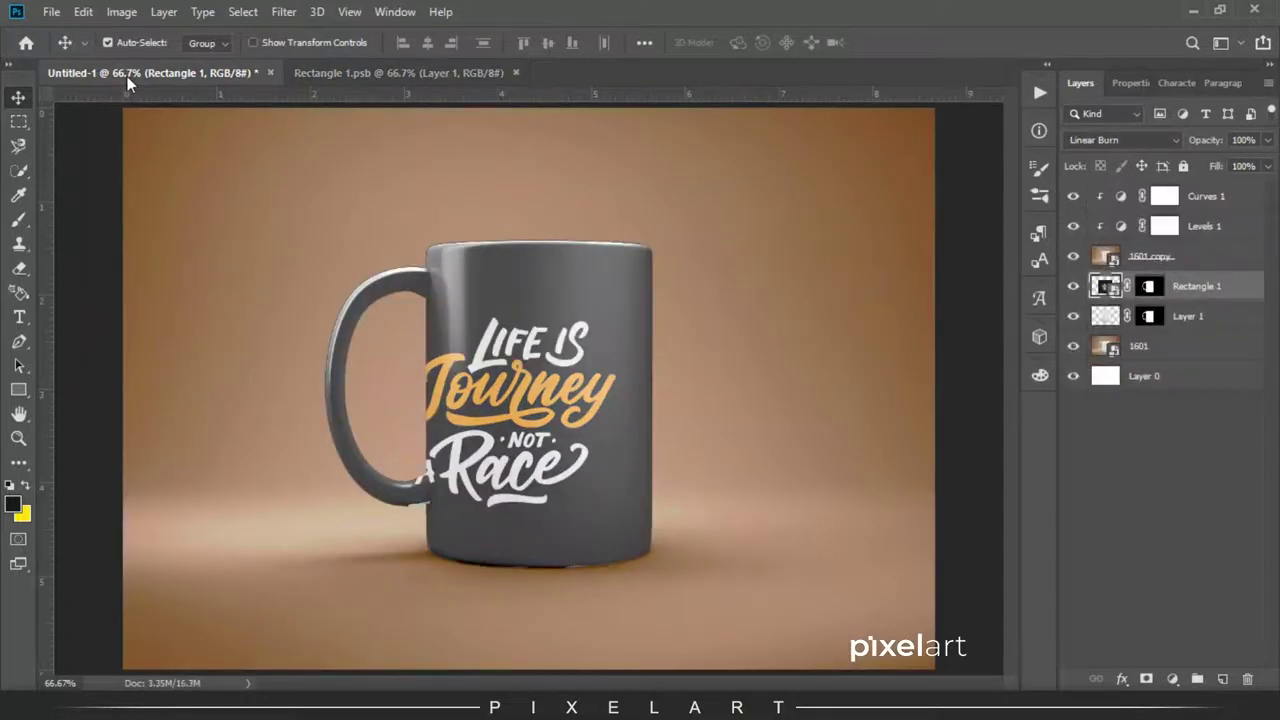
# - Scale the lettering artwork down to about 73% and paint the exposed yellow border dark
pyautogui.click(368, 76)
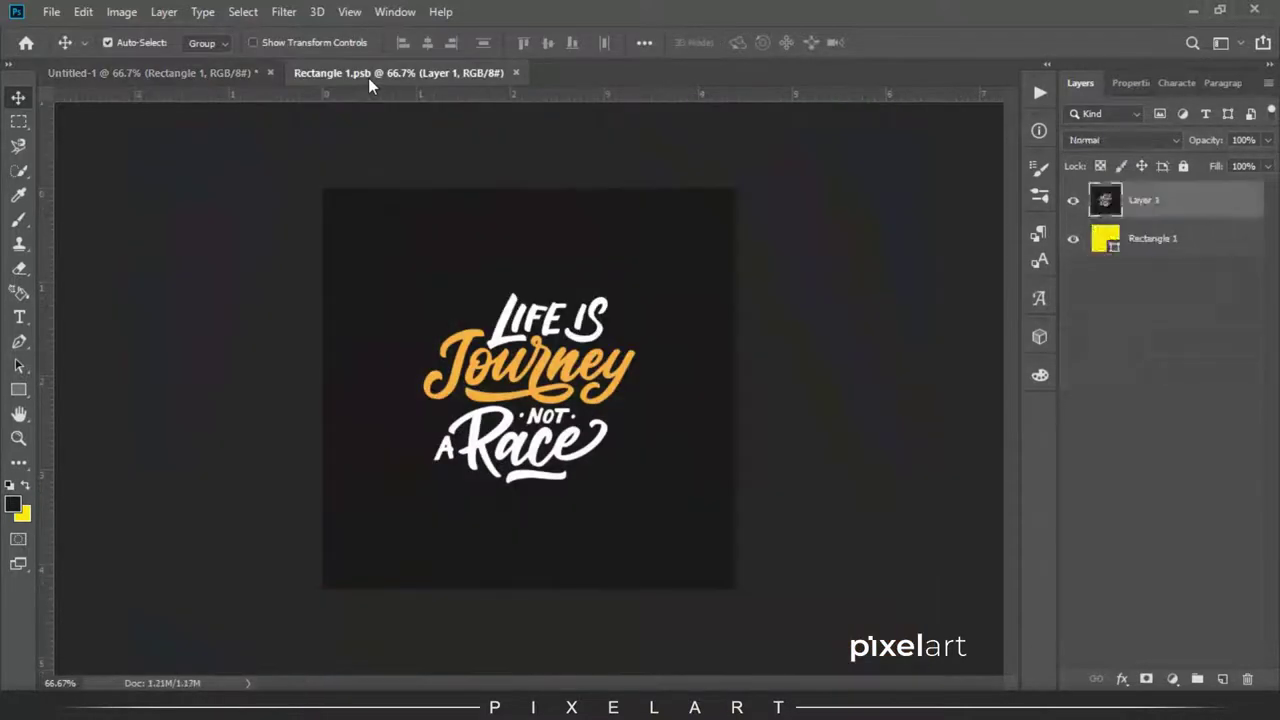
pyautogui.hotkey('ctrl', 't')
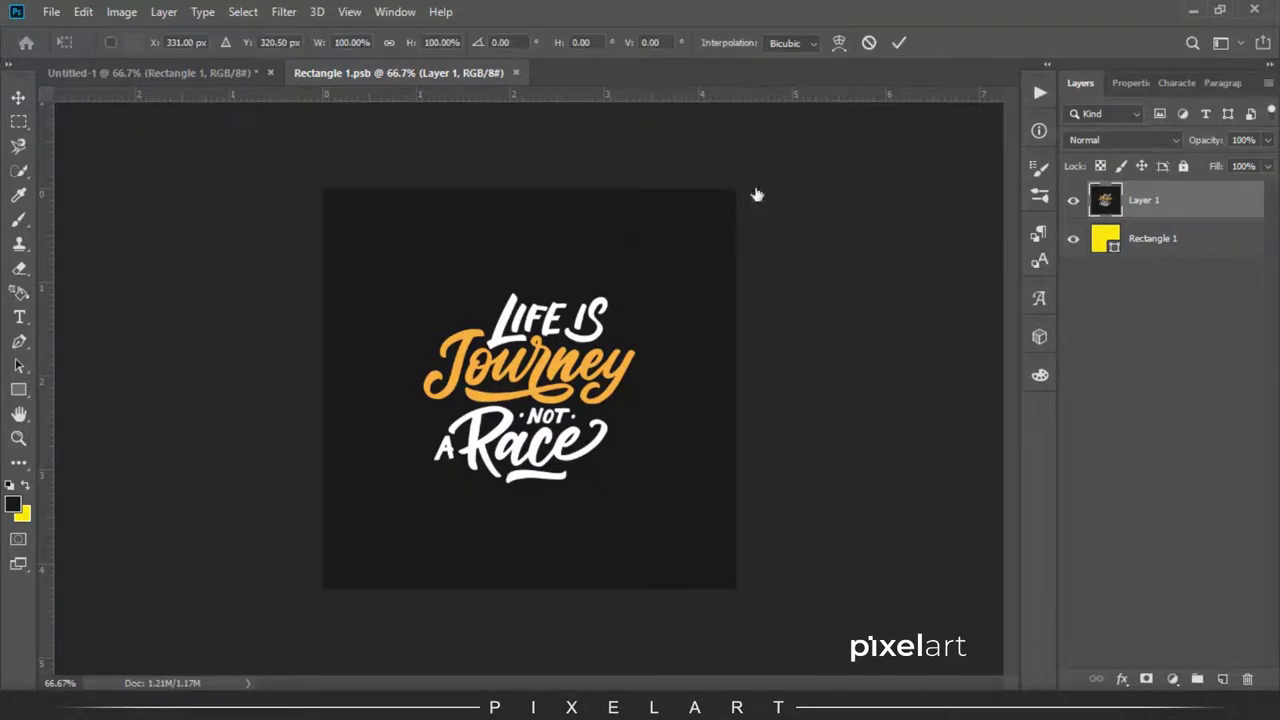
pyautogui.moveTo(718, 201); pyautogui.dragTo(673, 250)
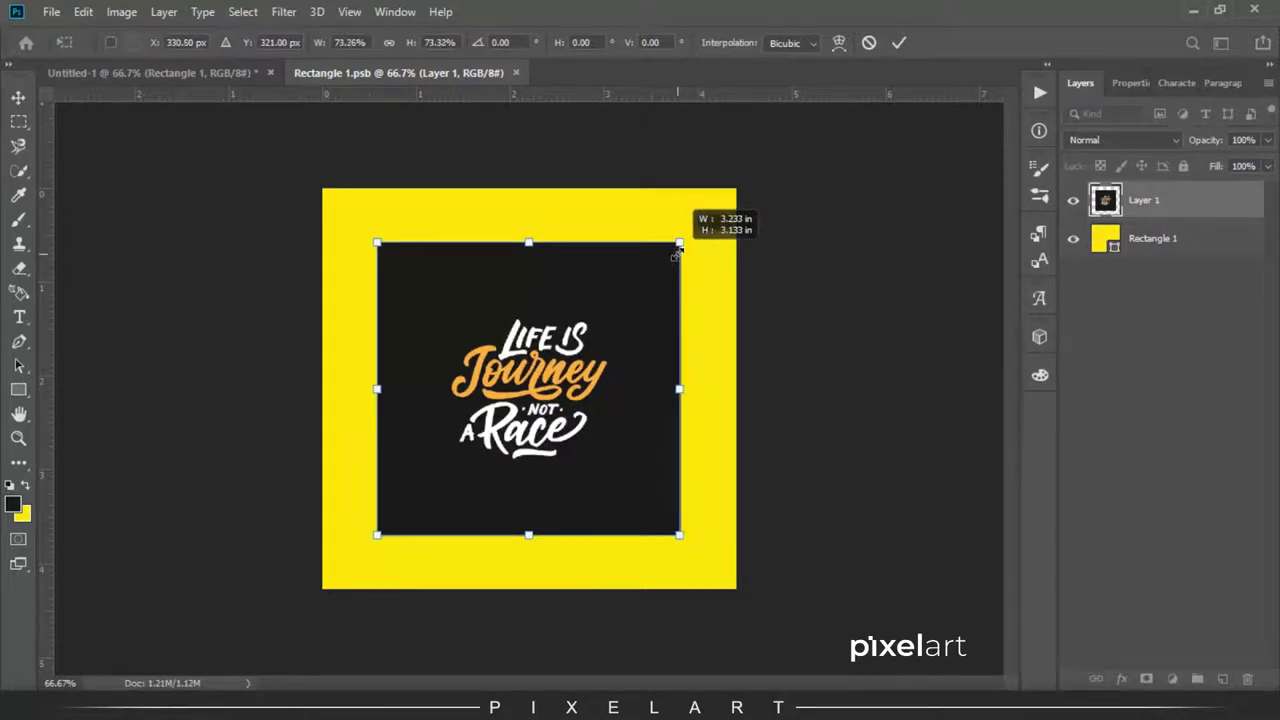
pyautogui.press('Return')
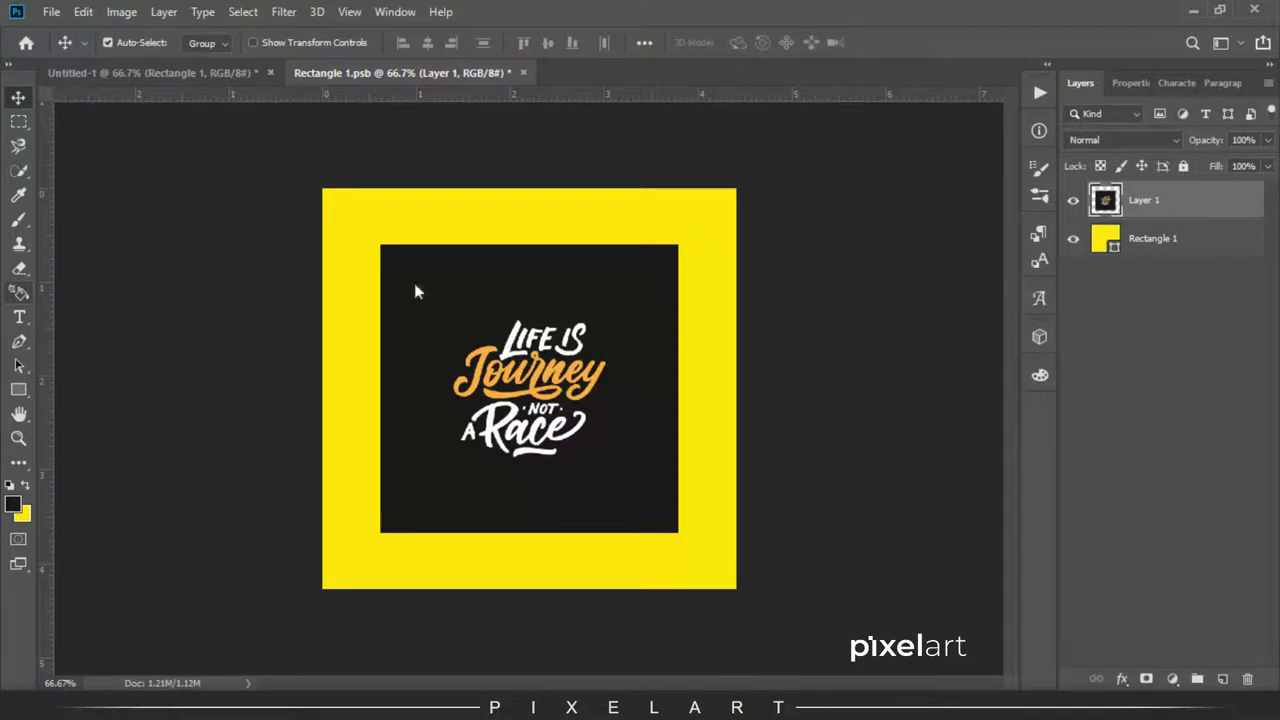
pyautogui.press('b')
pyautogui.moveTo(350, 215)
pyautogui.mouseDown()
pyautogui.moveTo(351, 609)
pyautogui.moveTo(748, 557)
pyautogui.moveTo(686, 243)
pyautogui.moveTo(528, 214)
pyautogui.moveTo(308, 216)
pyautogui.mouseUp()
# - Save the Rectangle 1.psb smart object contents
pyautogui.click(51, 12)
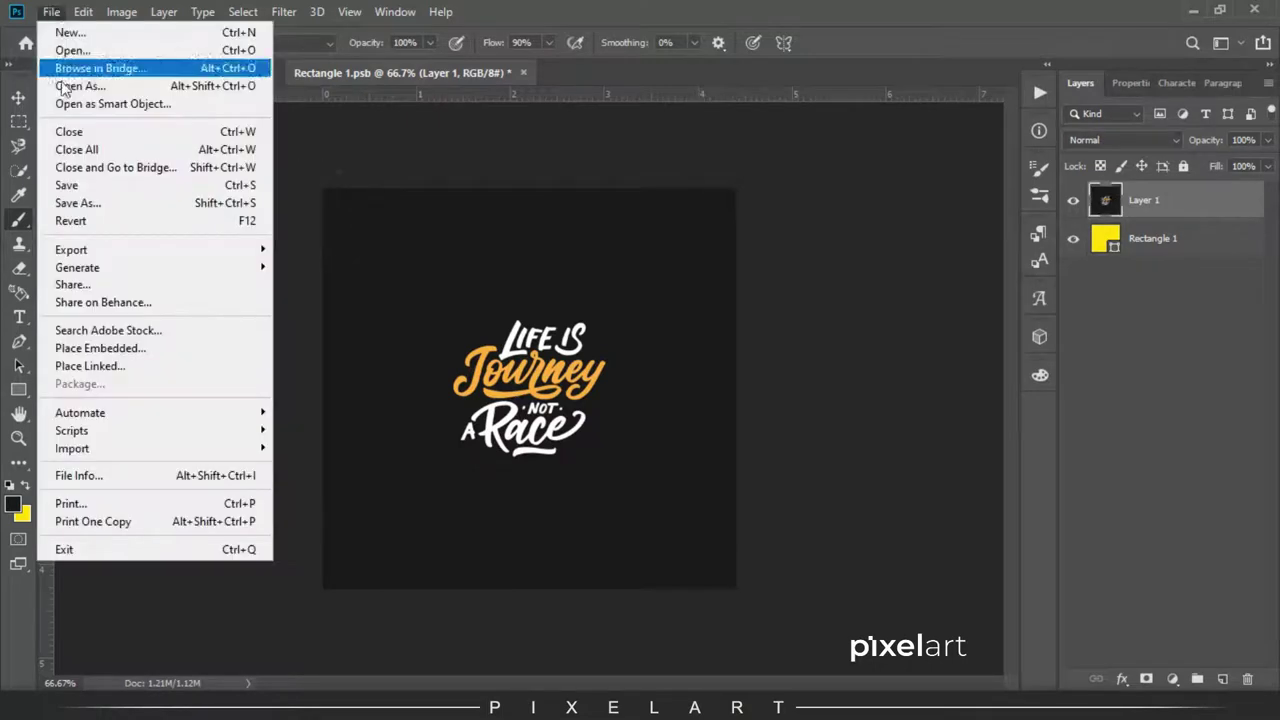
pyautogui.click(62, 180)
pyautogui.click(18, 97)
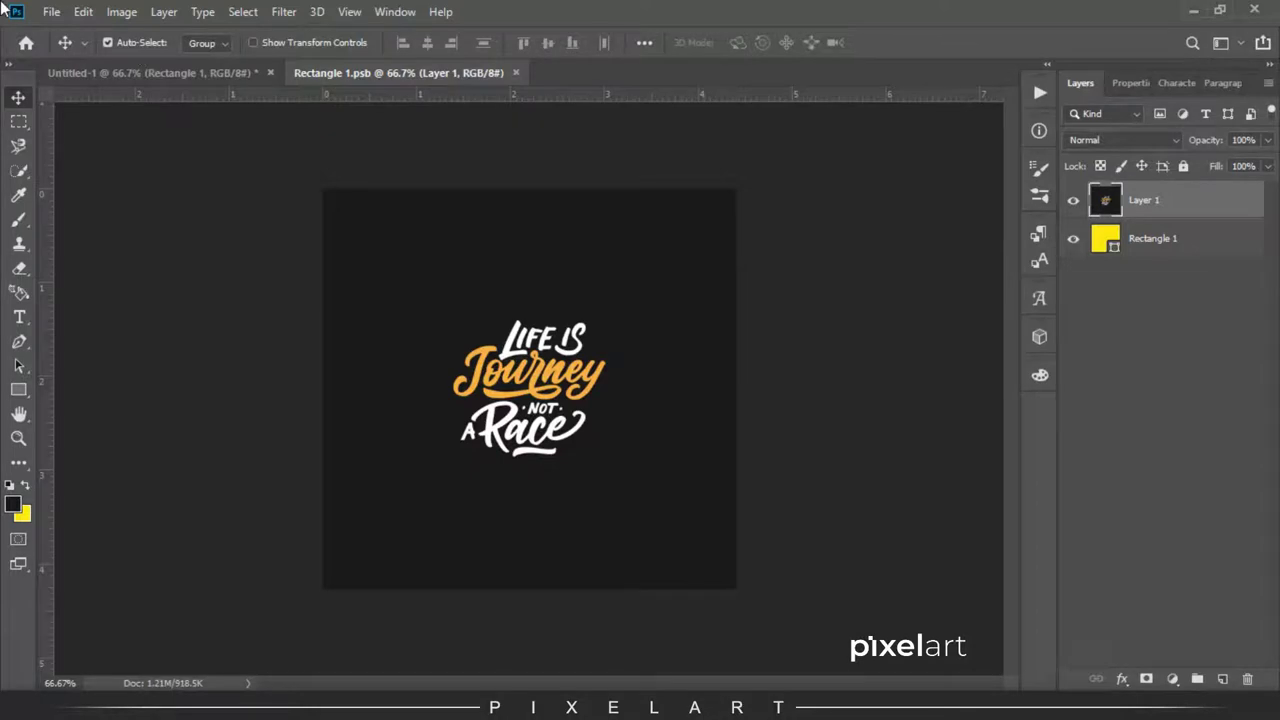
# - Check the mug mockup, then nudge the artwork right twice with Shift+Right
pyautogui.click(121, 73)
pyautogui.click(357, 78)
pyautogui.hotkey('shift', 'Right')
pyautogui.hotkey('shift', 'Right')
pyautogui.hotkey('shift', 'Right')
pyautogui.hotkey('shift', 'Right')
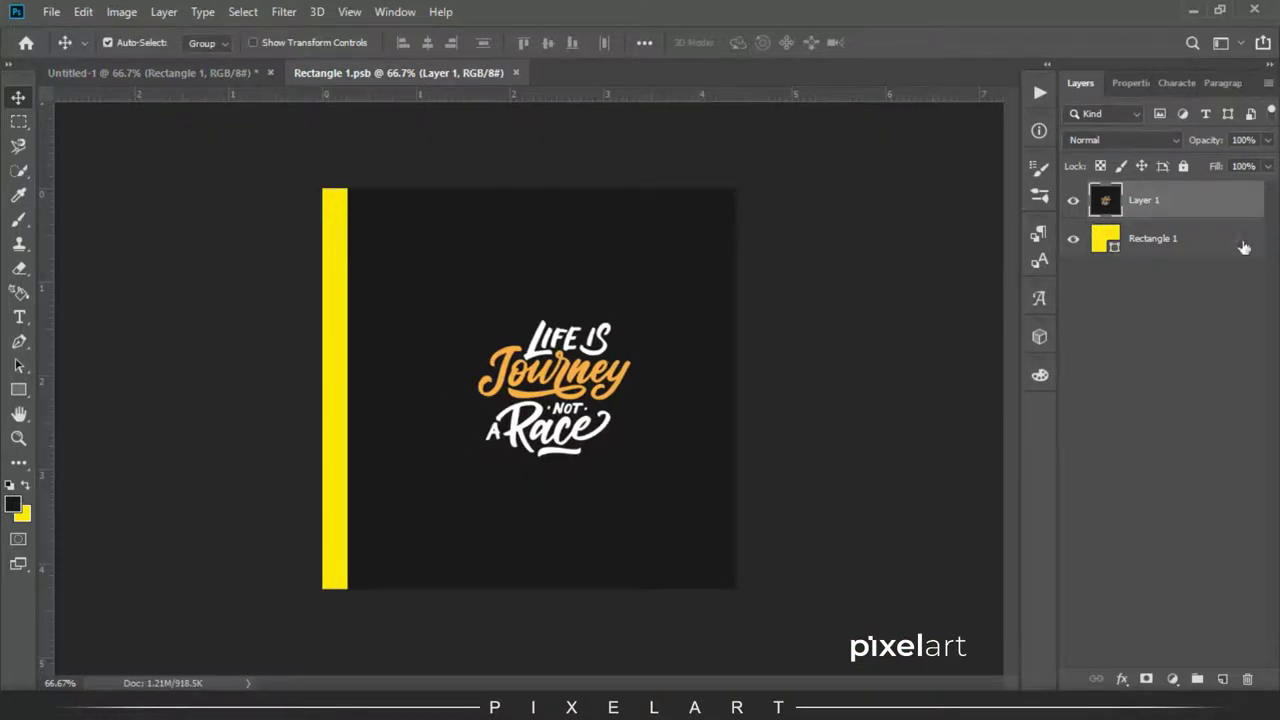
pyautogui.hotkey('shift', 'Right')
pyautogui.hotkey('shift', 'Right')
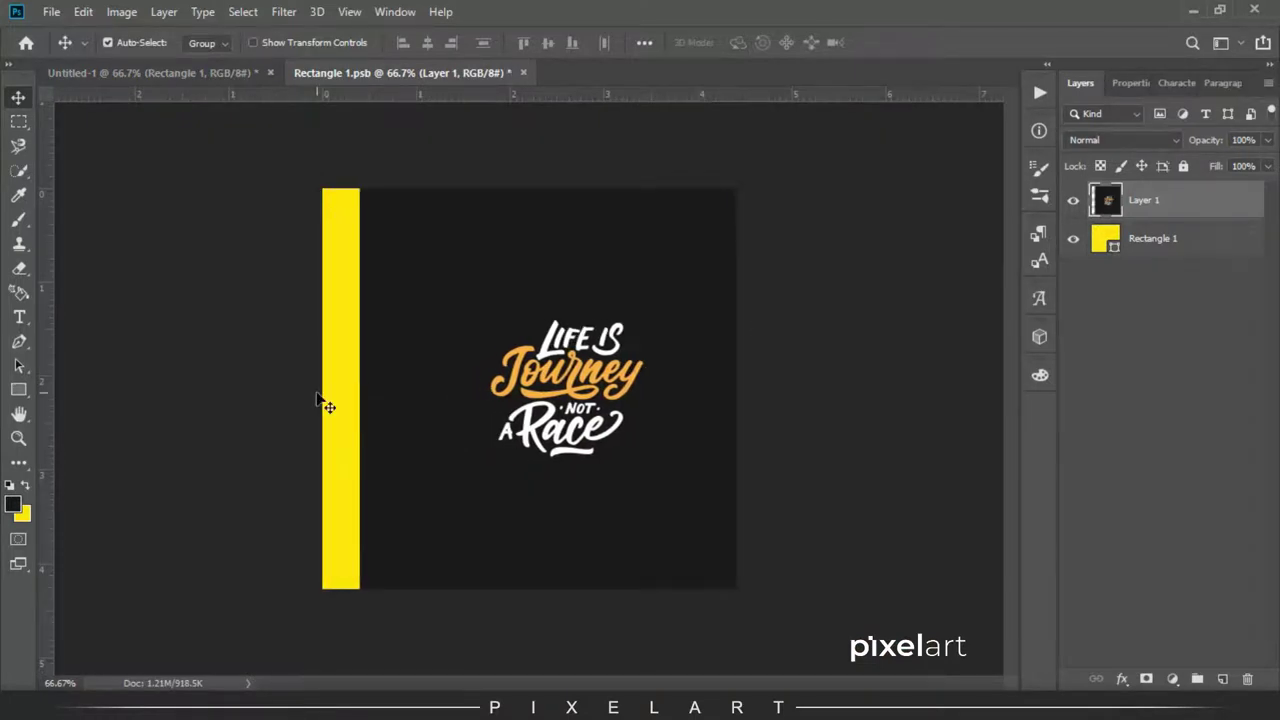
# - Save the shifted artwork and preview the yellow strip beside the mug handle in Untitled-1
pyautogui.click(51, 11)
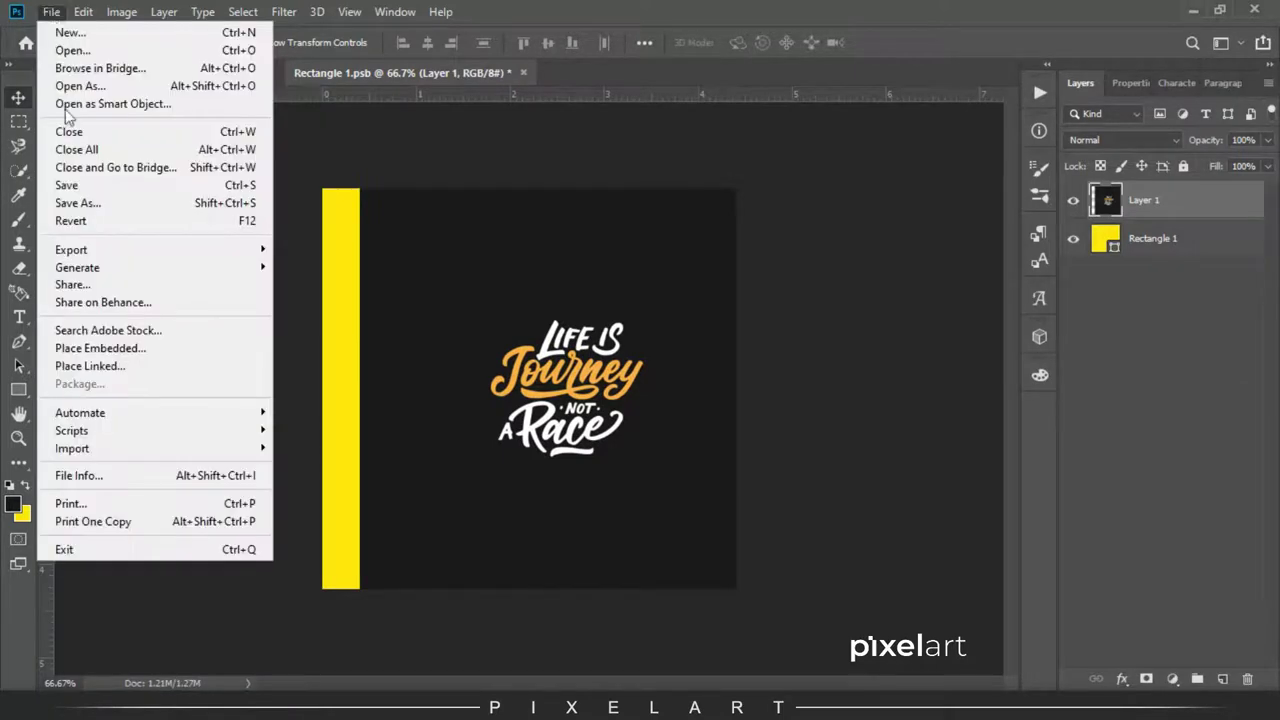
pyautogui.click(86, 184)
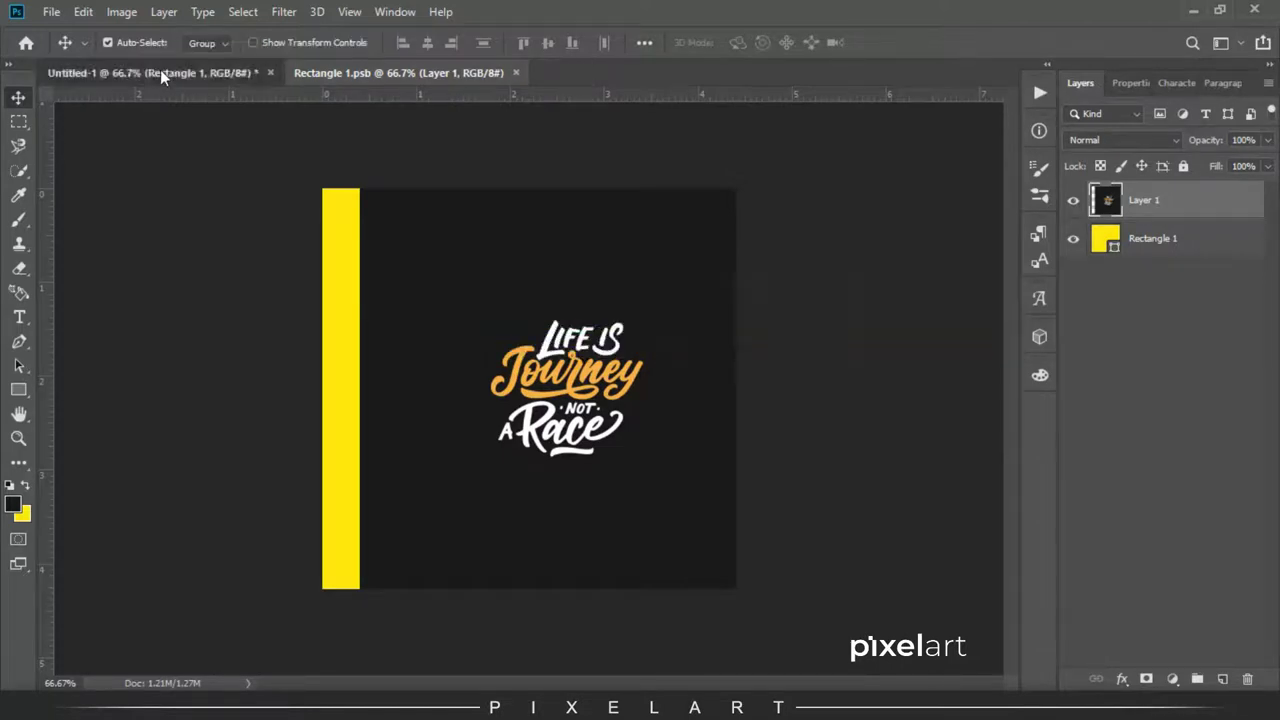
pyautogui.click(161, 74)
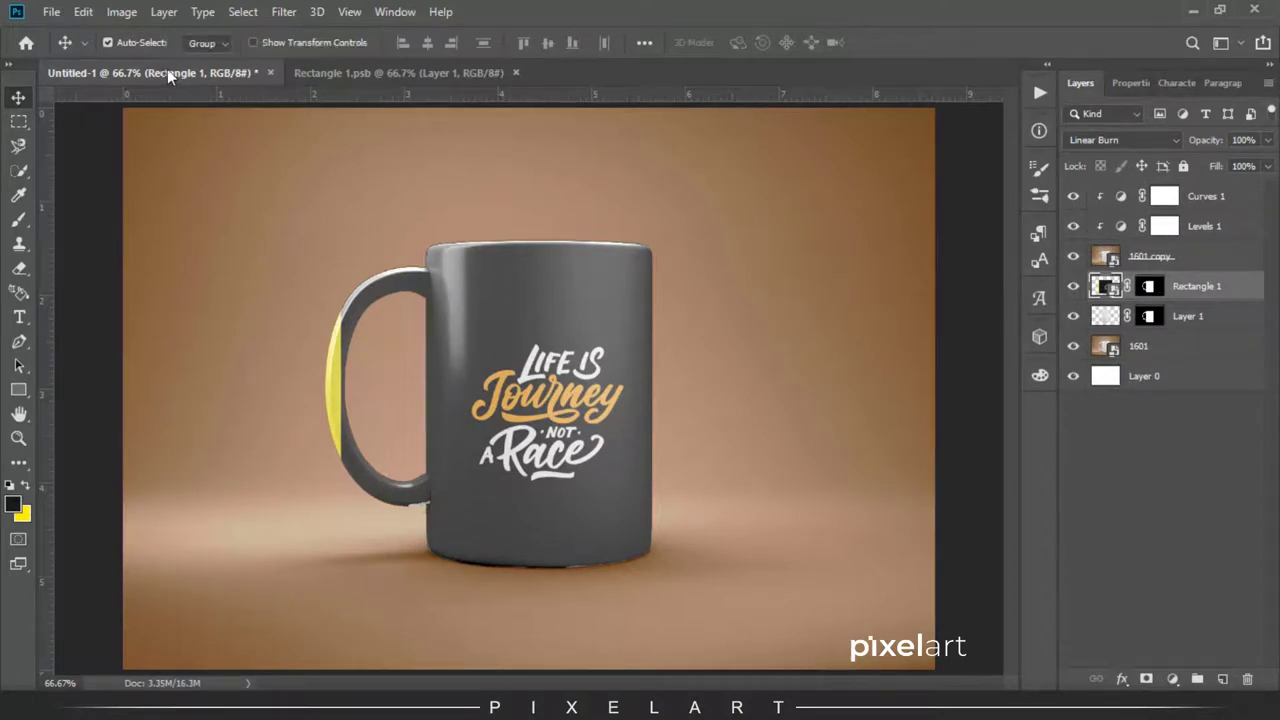
pyautogui.click(399, 83)
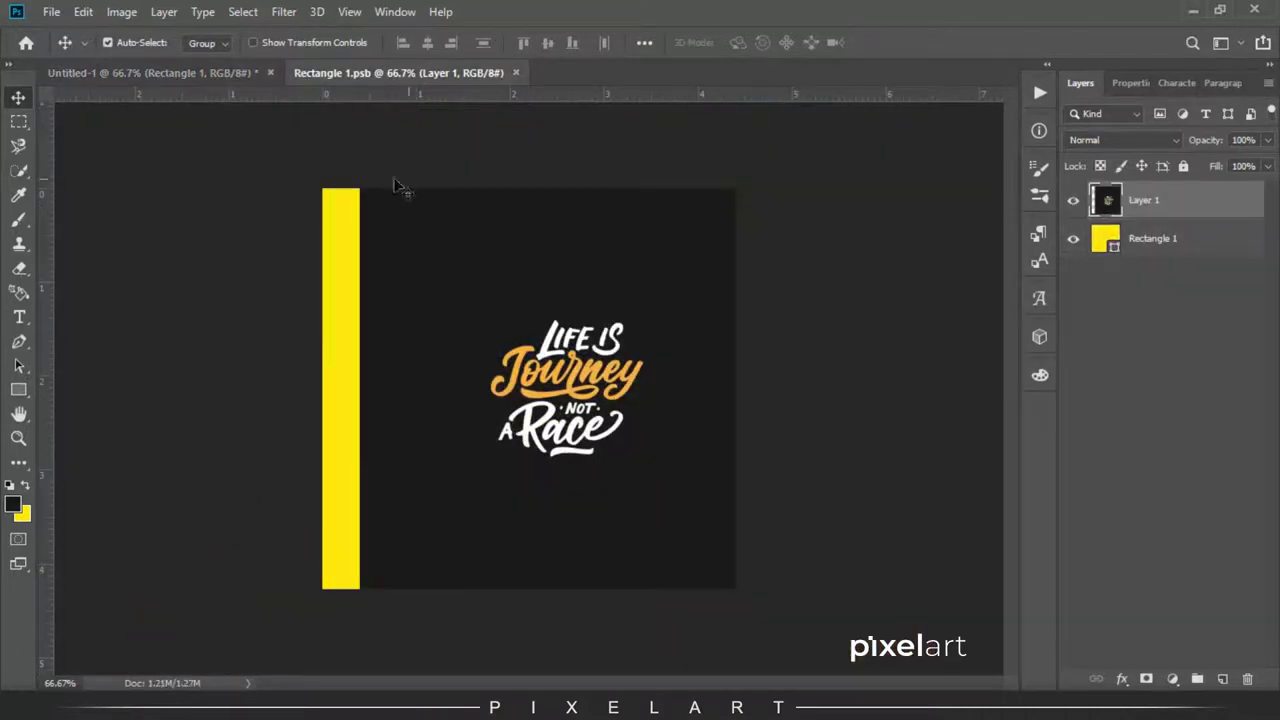
# - Brush over the yellow strip along the artwork's left edge
pyautogui.press('b')
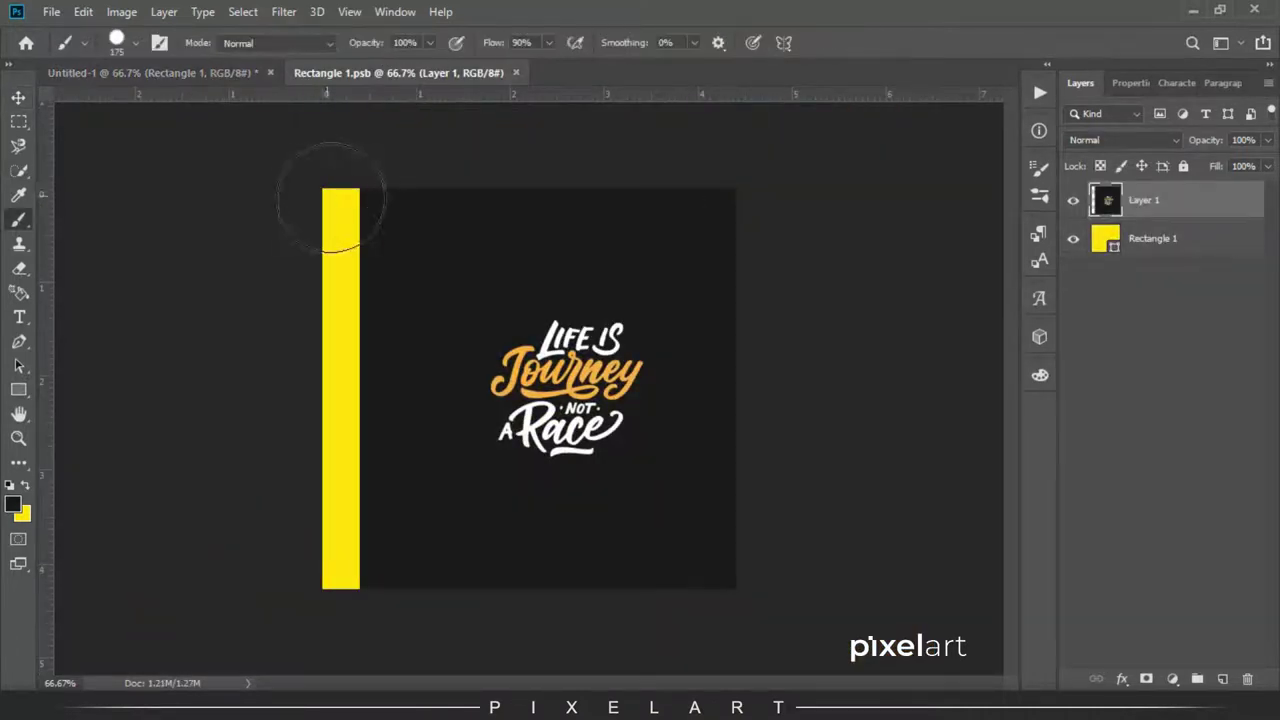
pyautogui.moveTo(330, 198); pyautogui.dragTo(337, 600)
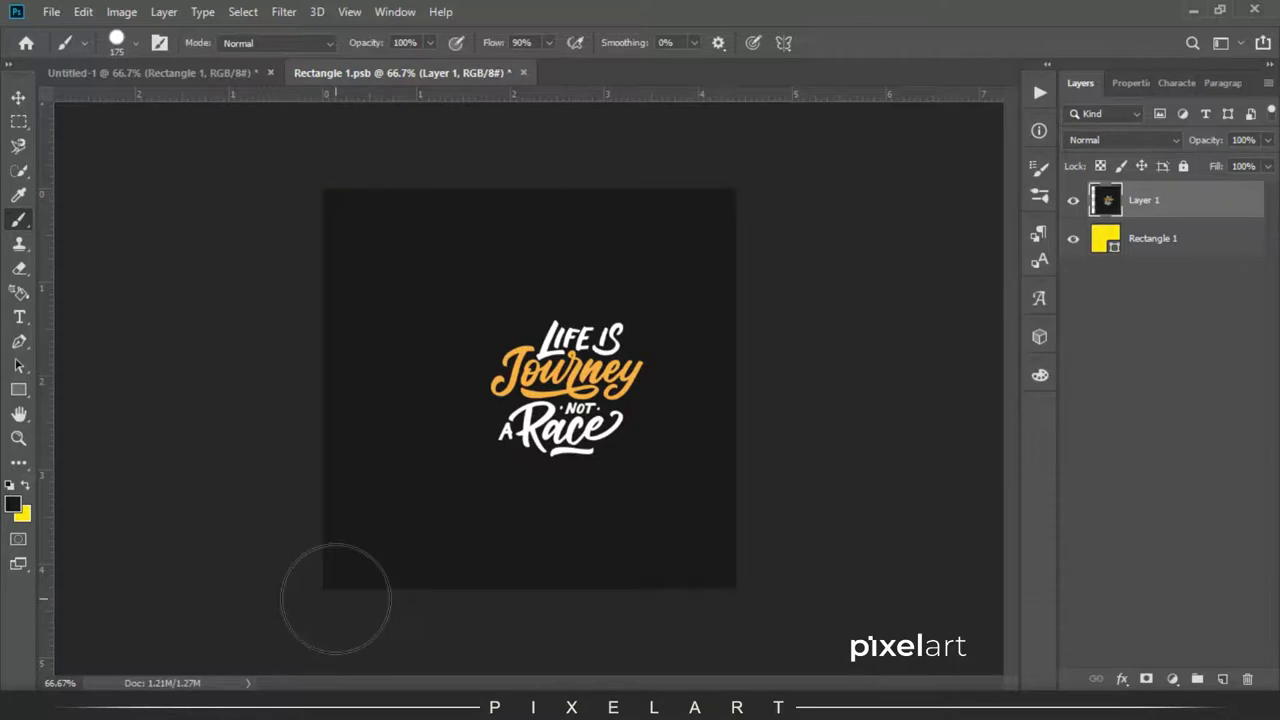
pyautogui.press('v')
# - Save the smart object and view the Untitled-1 mockup without the yellow sliver
pyautogui.click(51, 11)
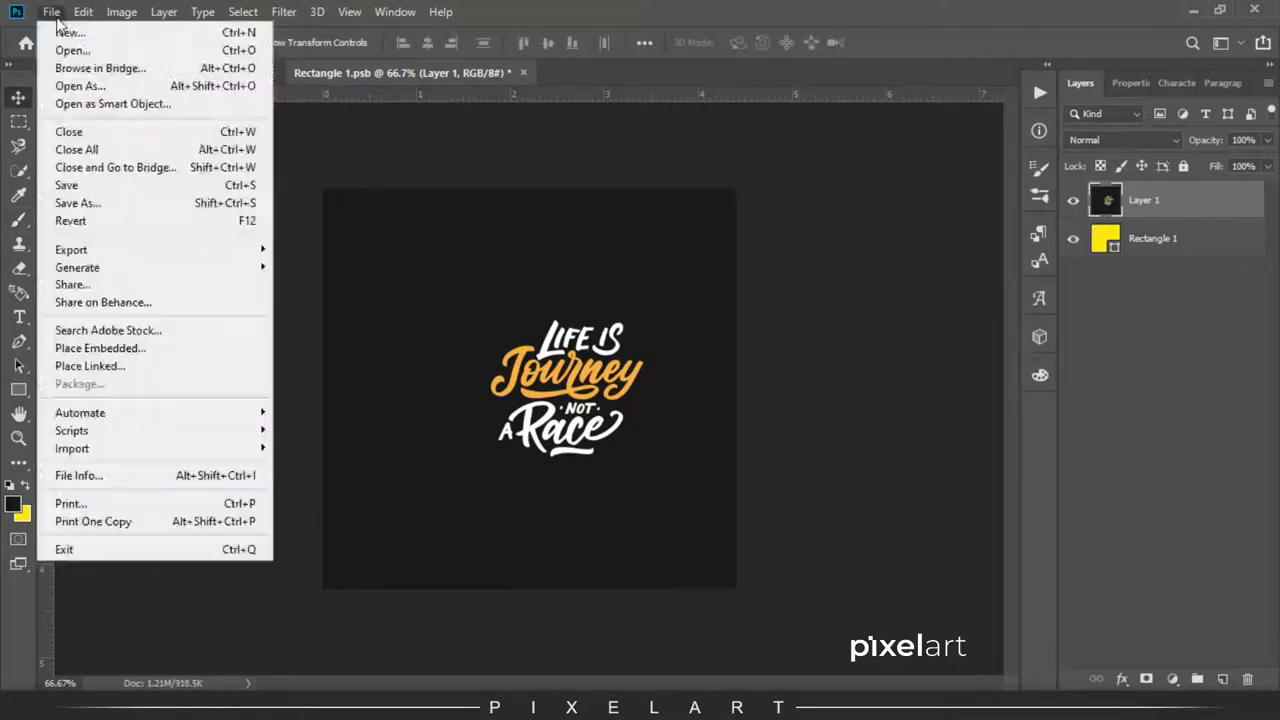
pyautogui.click(100, 188)
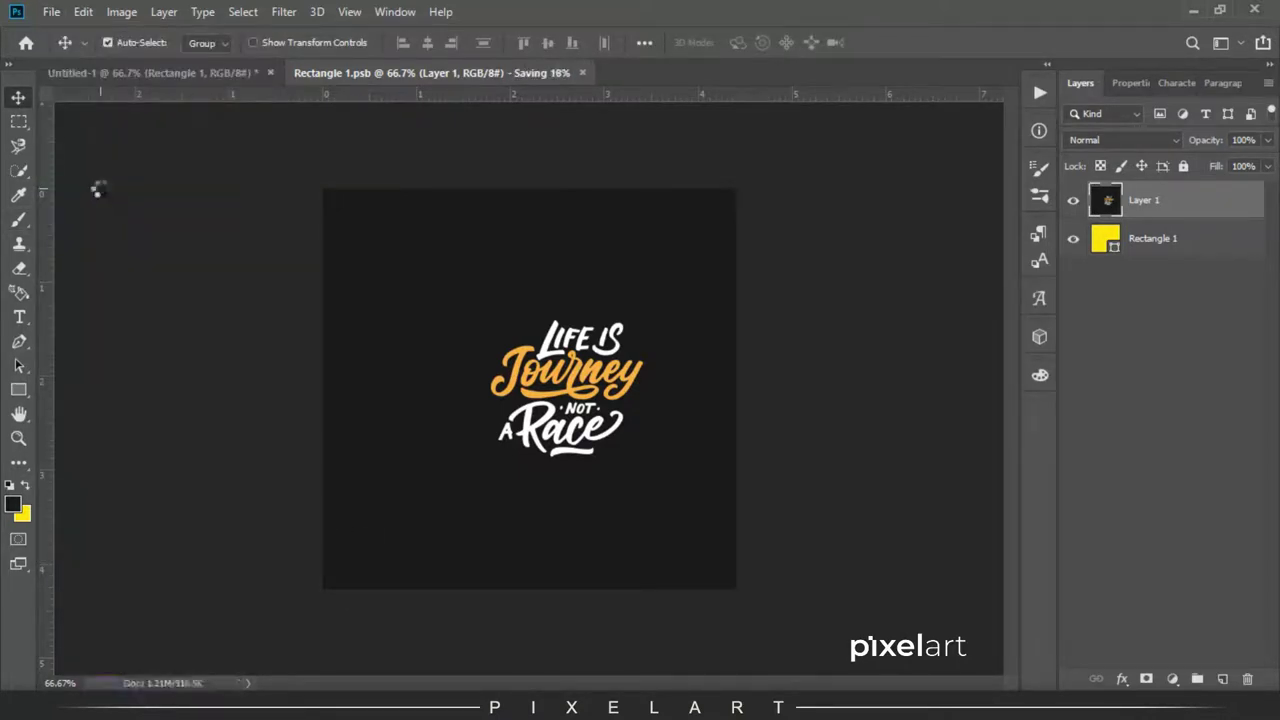
pyautogui.click(137, 72)
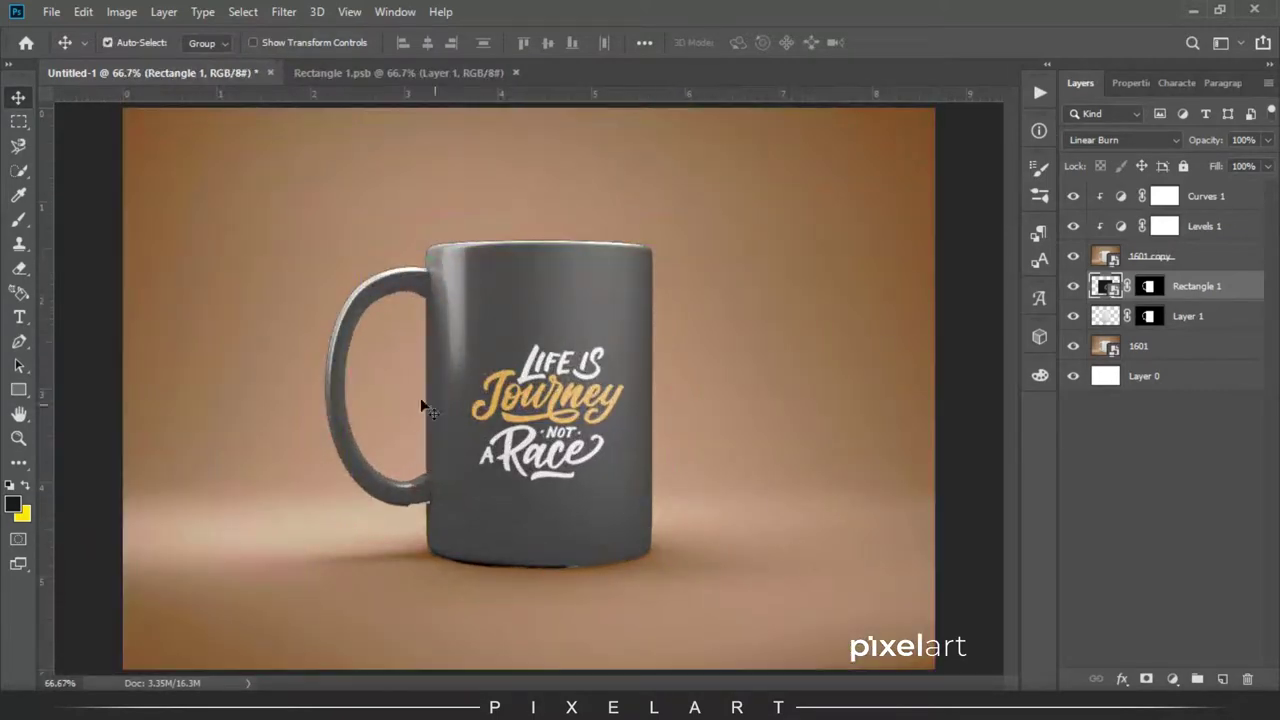
# - Set the artwork layer's blend mode to Difference
pyautogui.click(1125, 140)
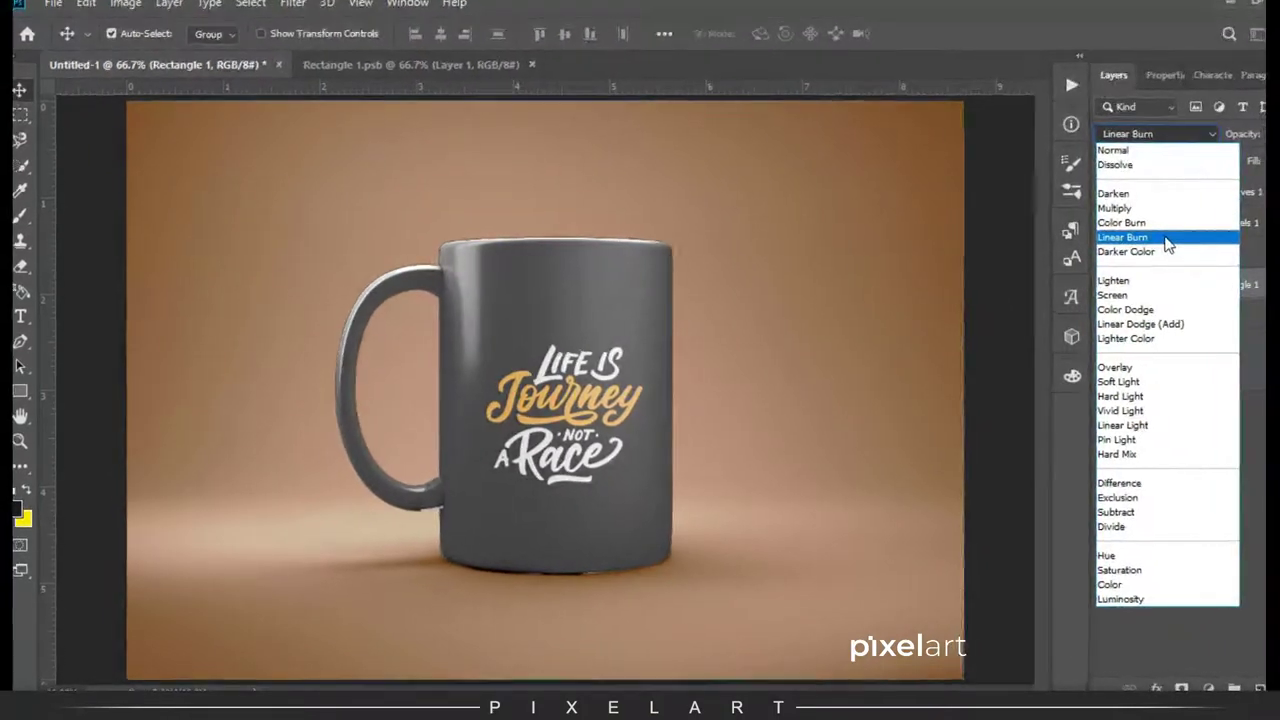
pyautogui.click(1165, 238)
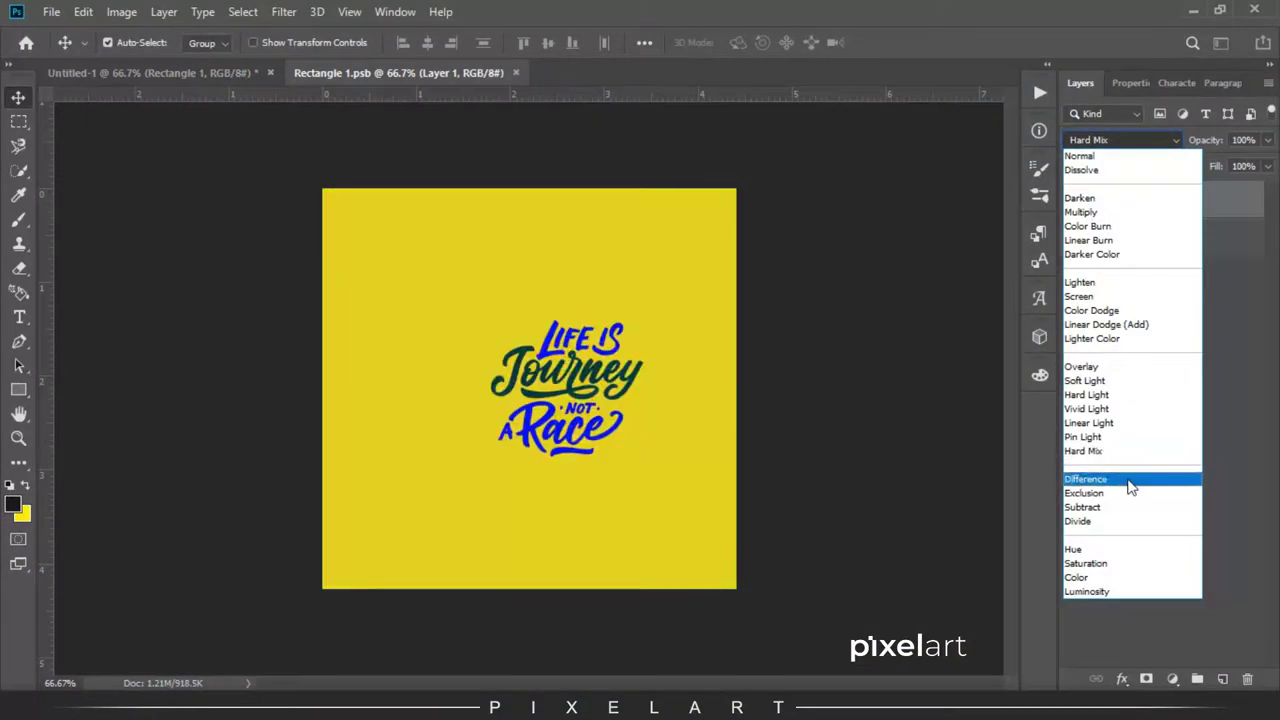
pyautogui.click(1129, 482)
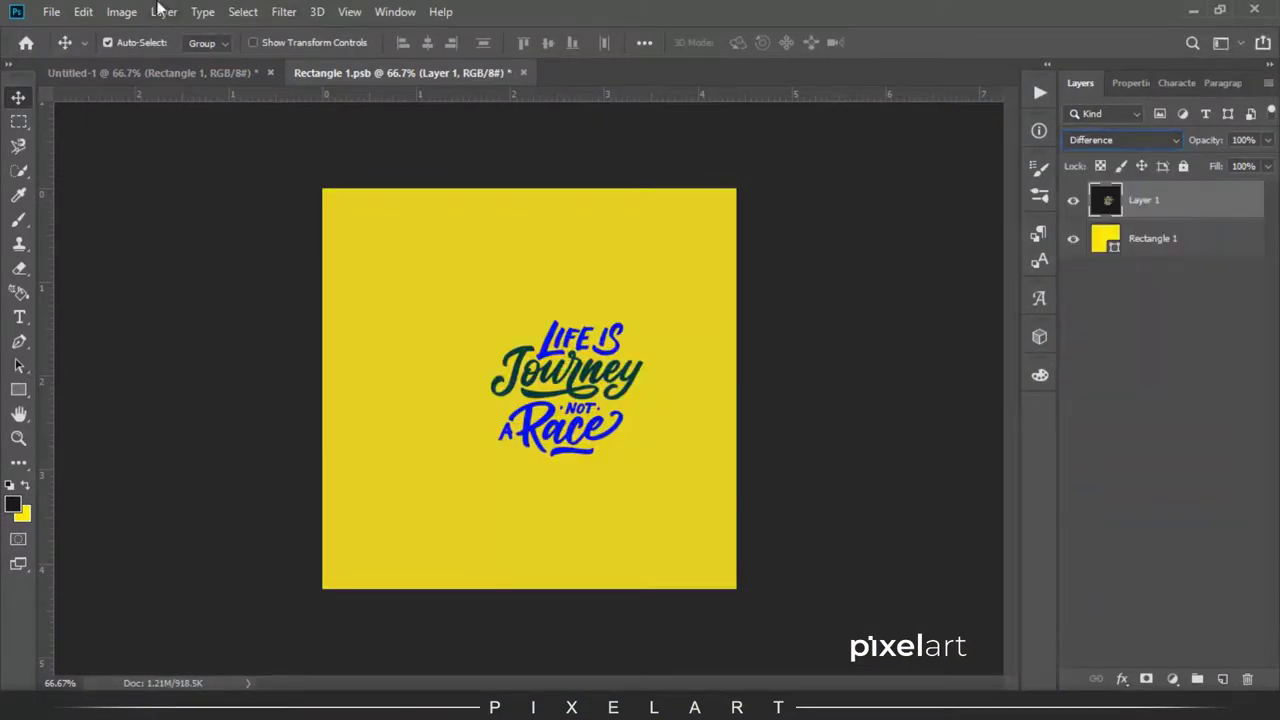
# - Save the smart object and view the yellow lettered mug in the mockup
pyautogui.click(52, 11)
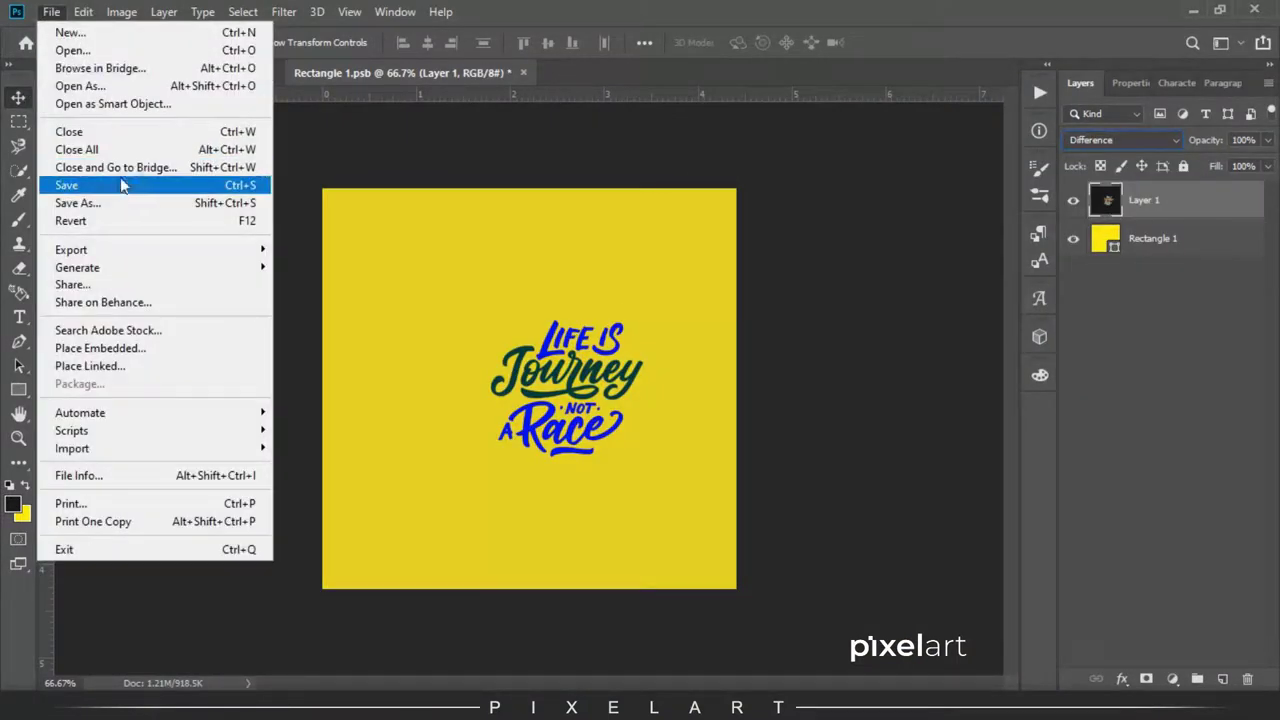
pyautogui.click(80, 183)
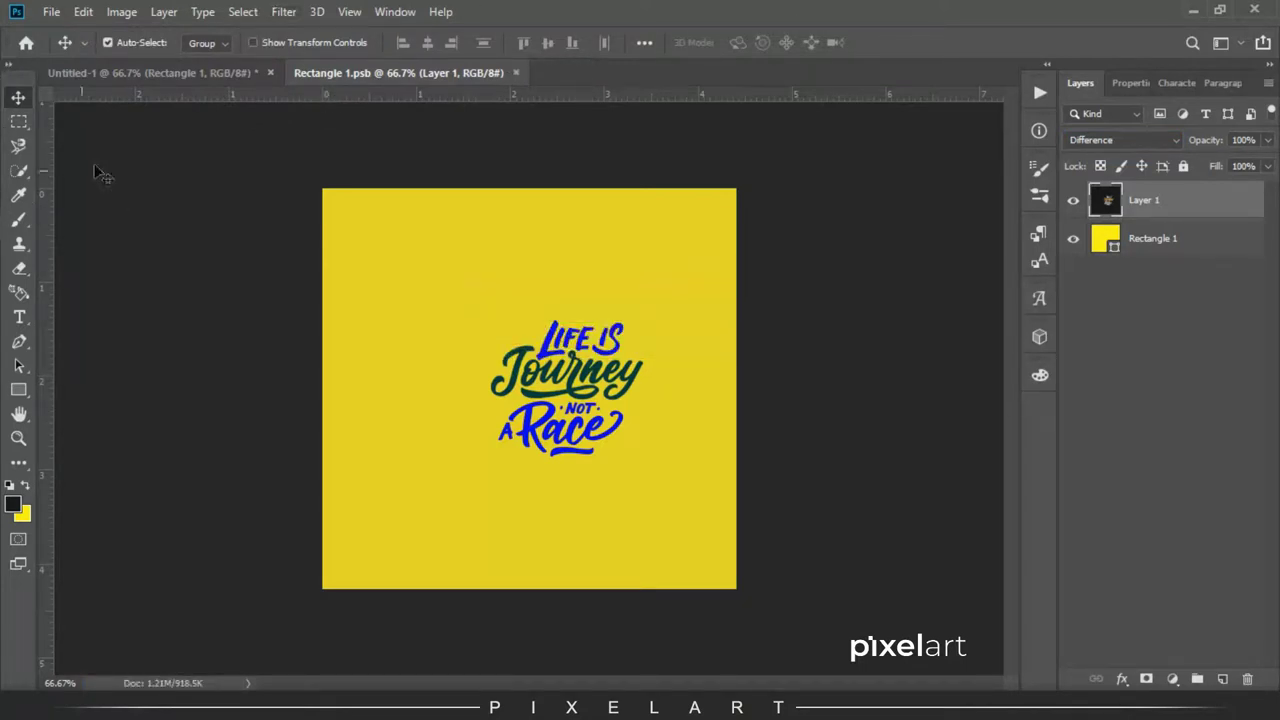
pyautogui.click(187, 82)
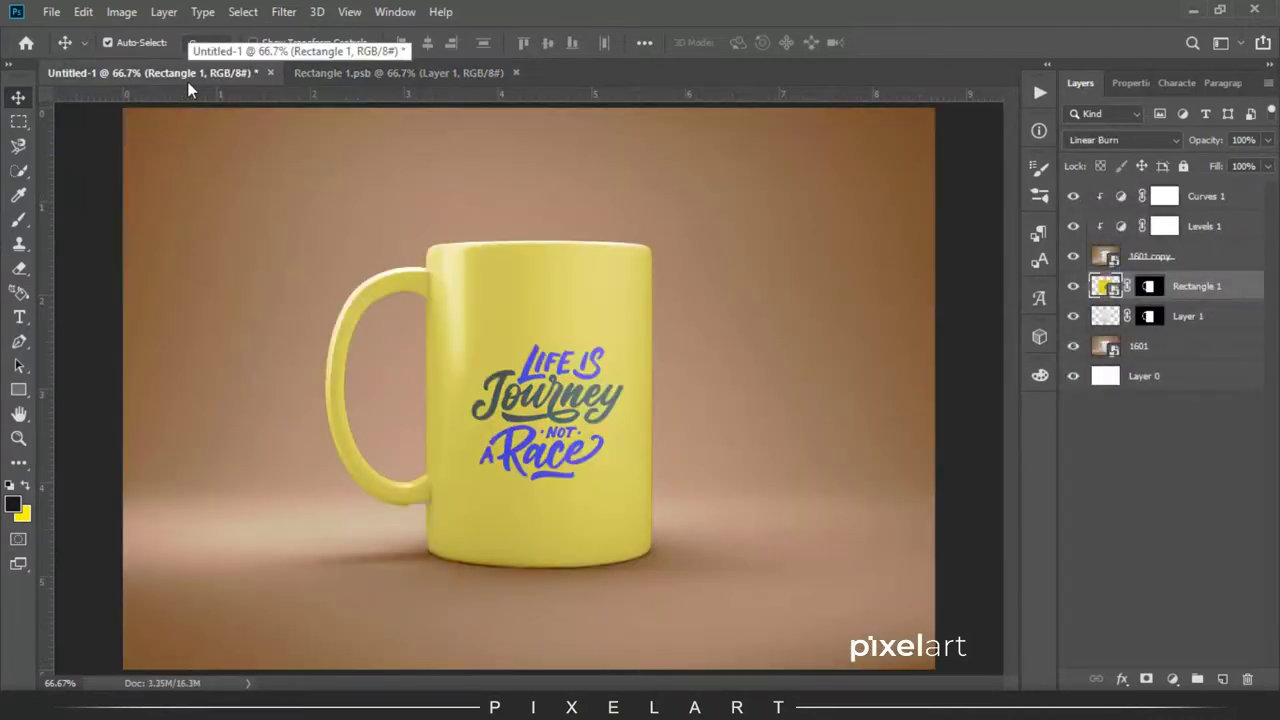
# - Set the lettering layer's blend mode back to Normal in Rectangle 1.psb
pyautogui.click(384, 72)
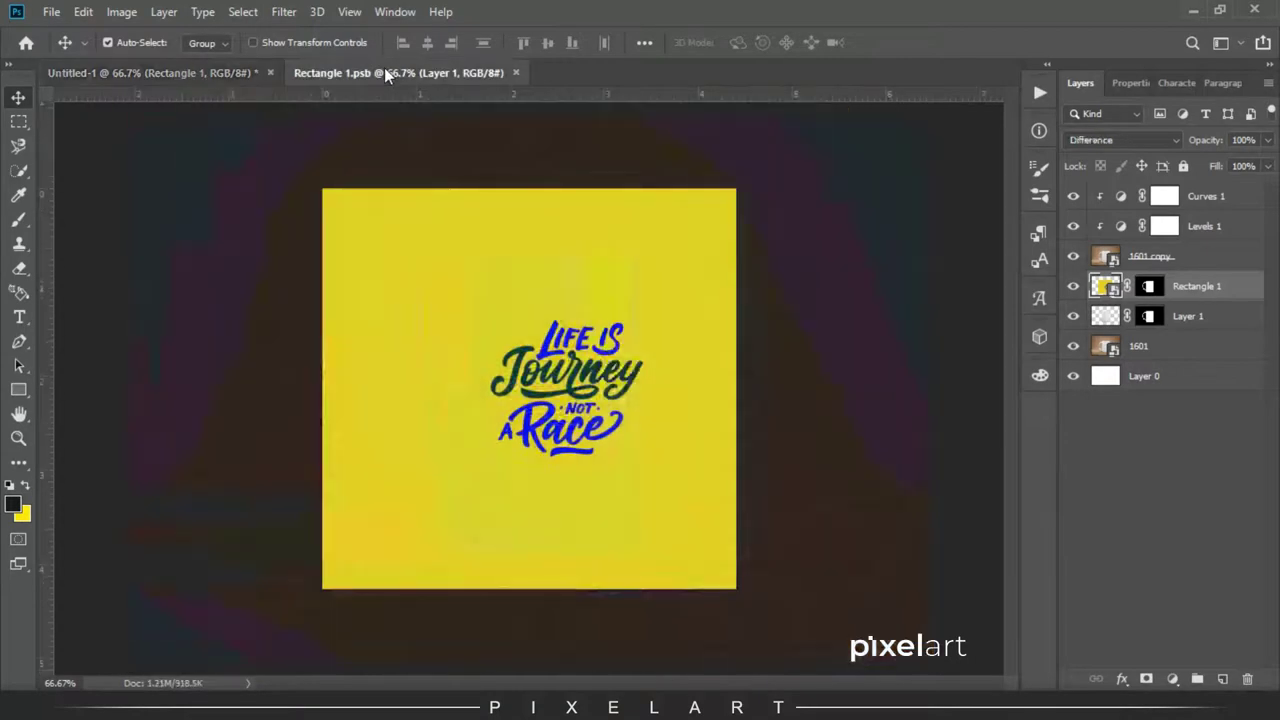
pyautogui.click(1122, 140)
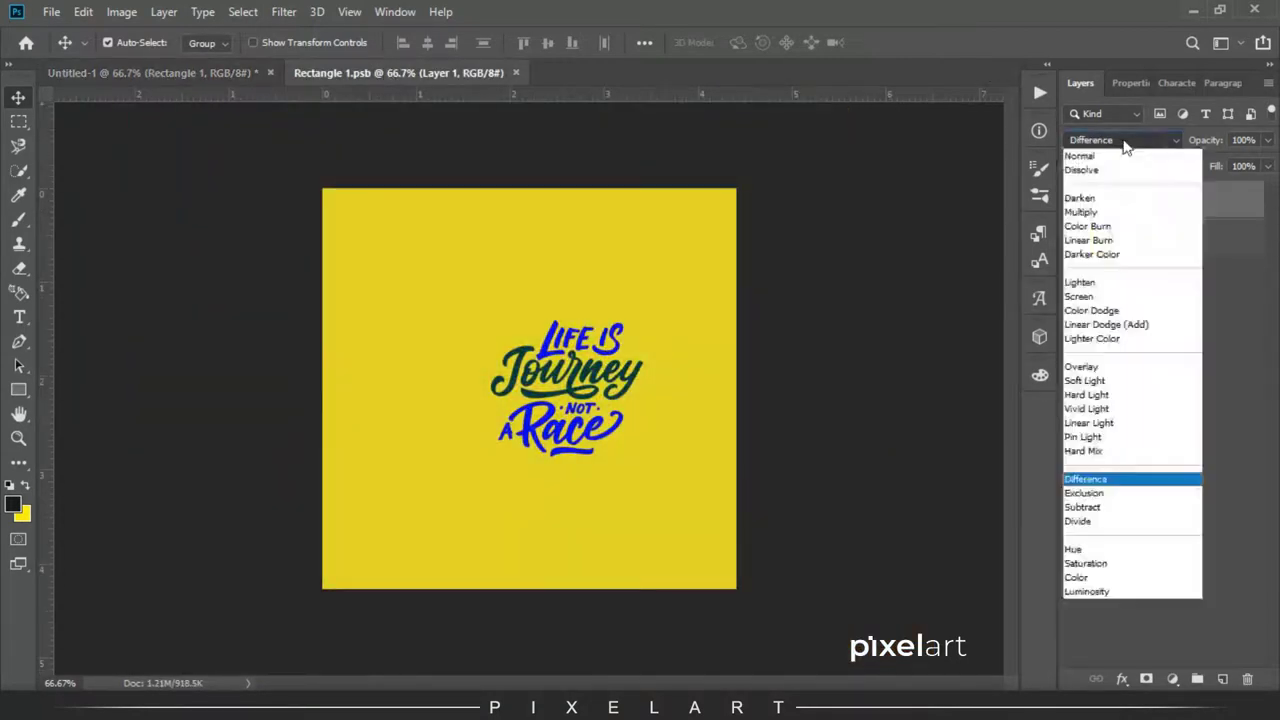
pyautogui.click(1085, 155)
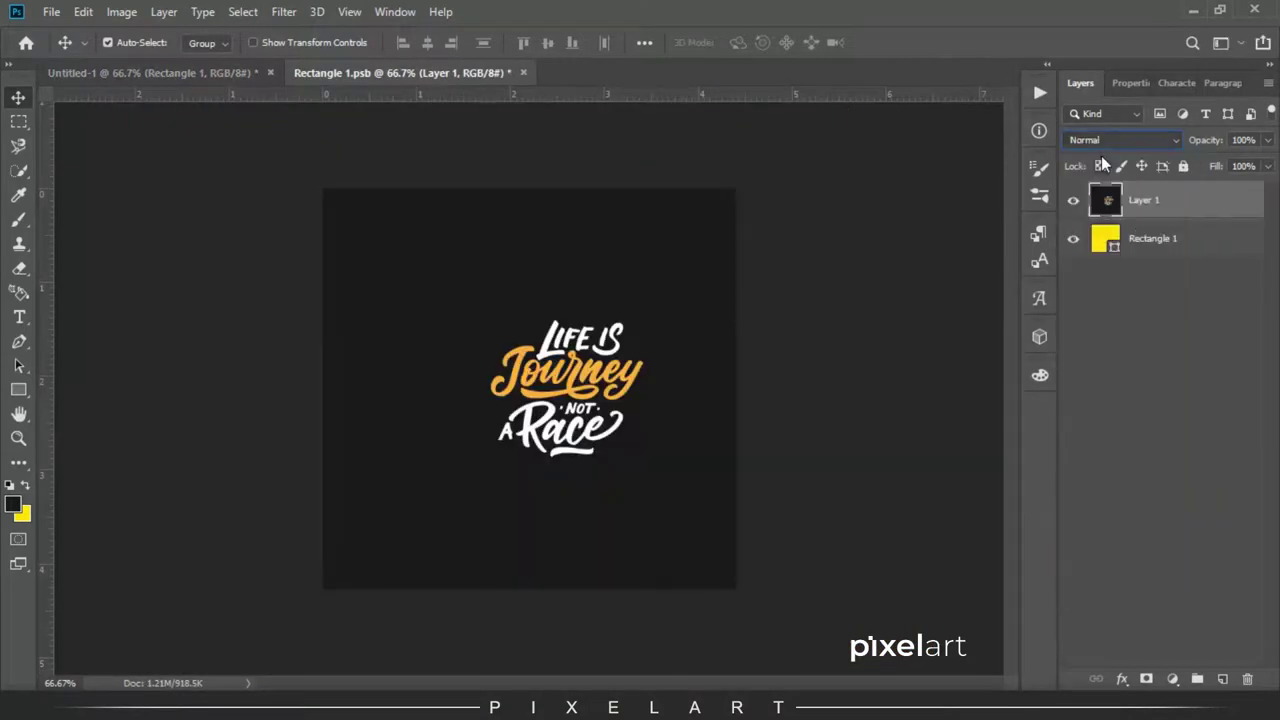
pyautogui.click(185, 78)
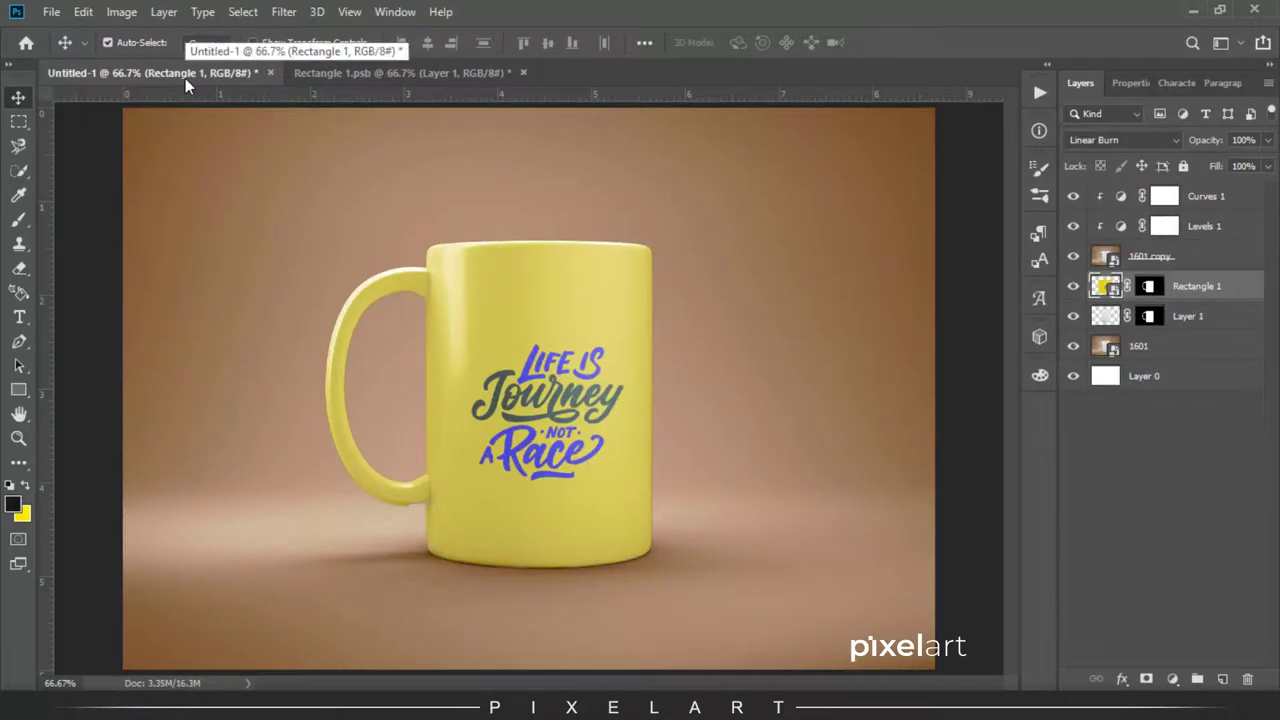
pyautogui.click(325, 78)
# - Save the design file and view the grey mug with white and orange lettering
pyautogui.click(51, 11)
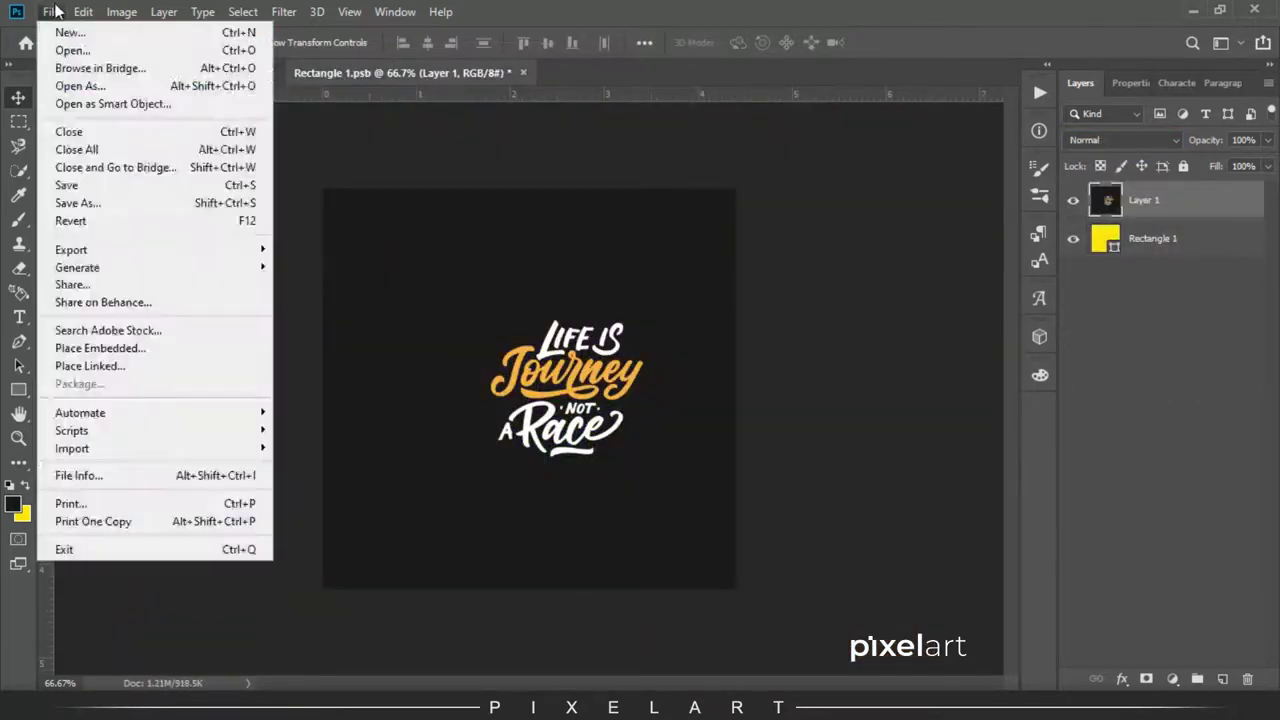
pyautogui.click(80, 178)
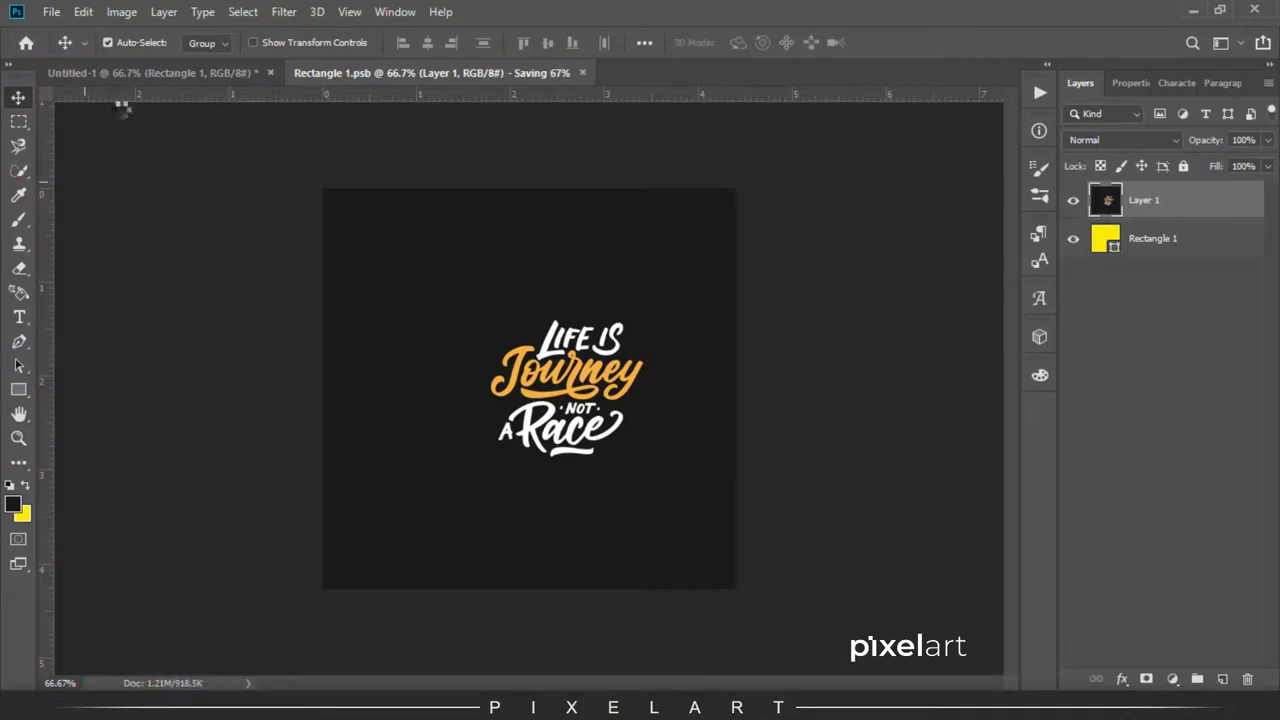
pyautogui.click(164, 63)
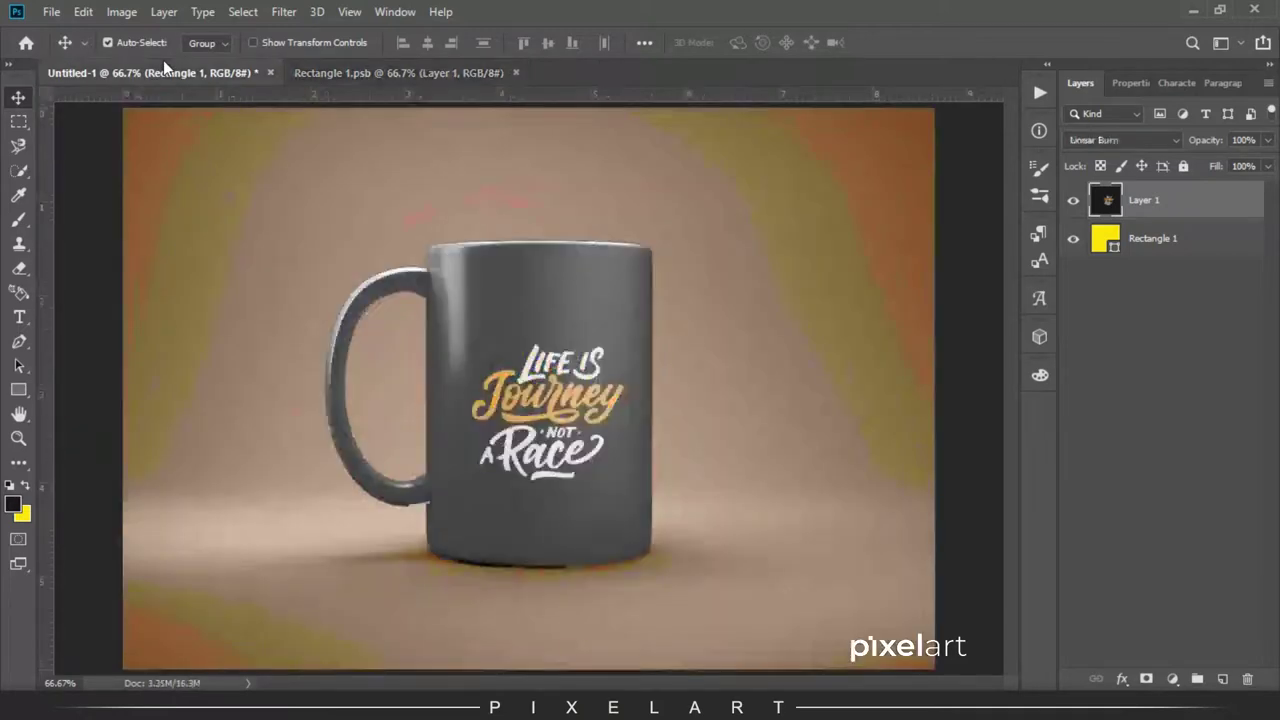
pyautogui.click(340, 74)
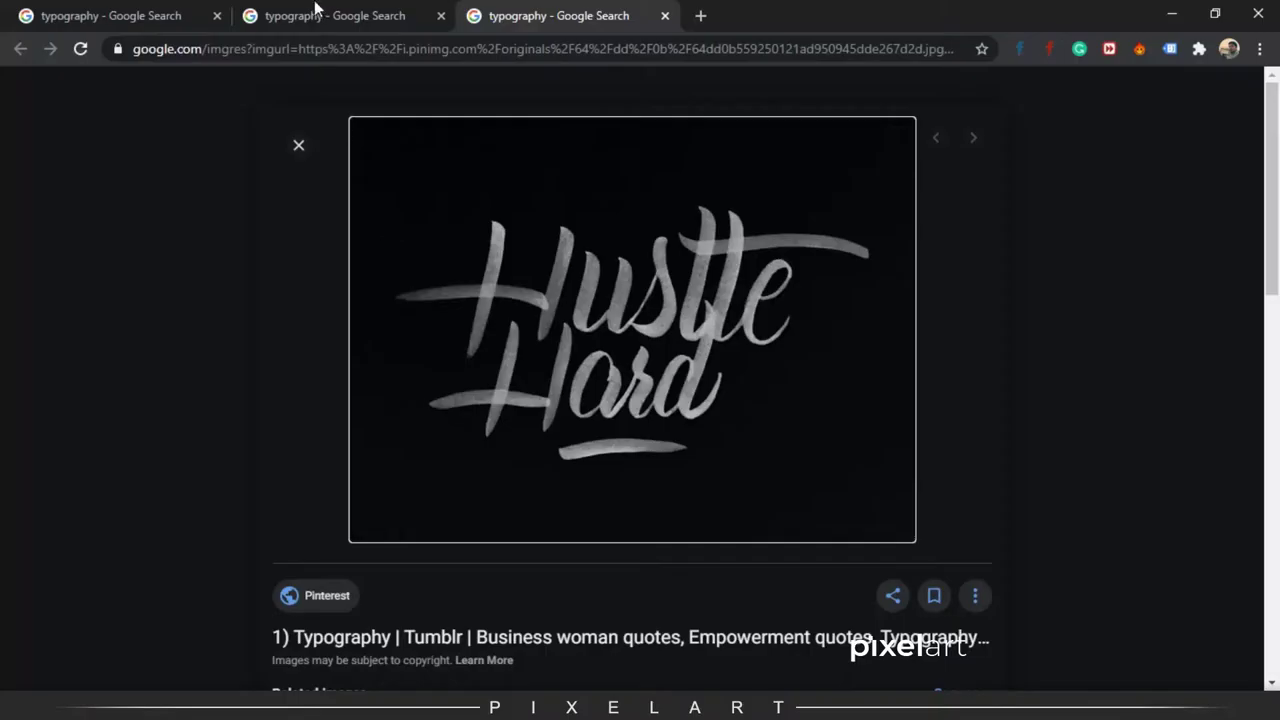
# - Copy the 'Trust Relax Breath' image from the Chrome search results
pyautogui.click(315, 8)
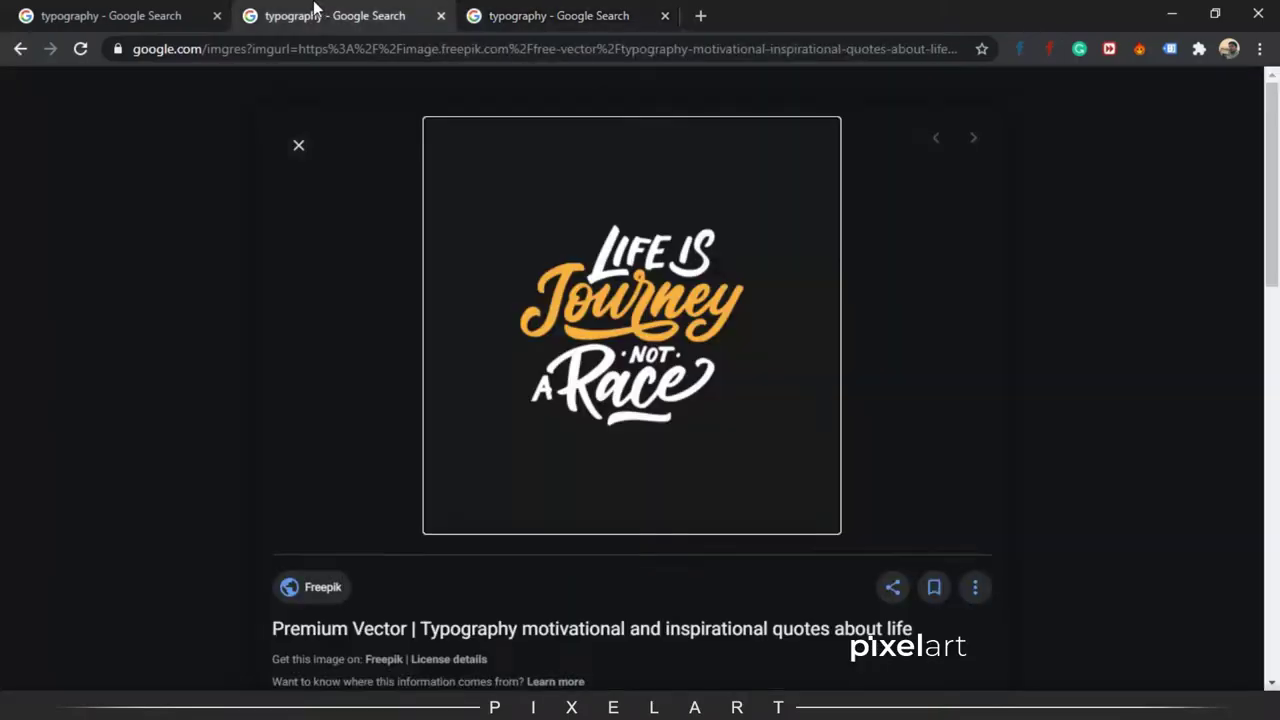
pyautogui.click(103, 10)
pyautogui.rightClick(588, 276)
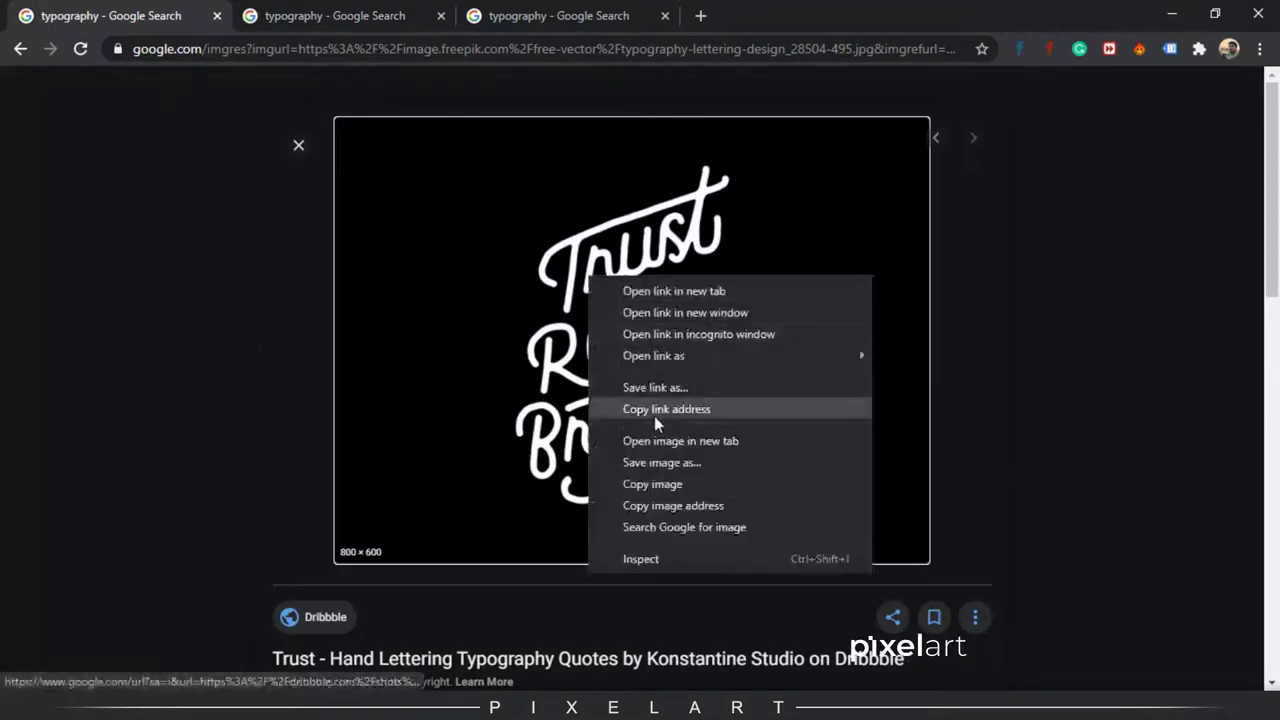
pyautogui.click(688, 478)
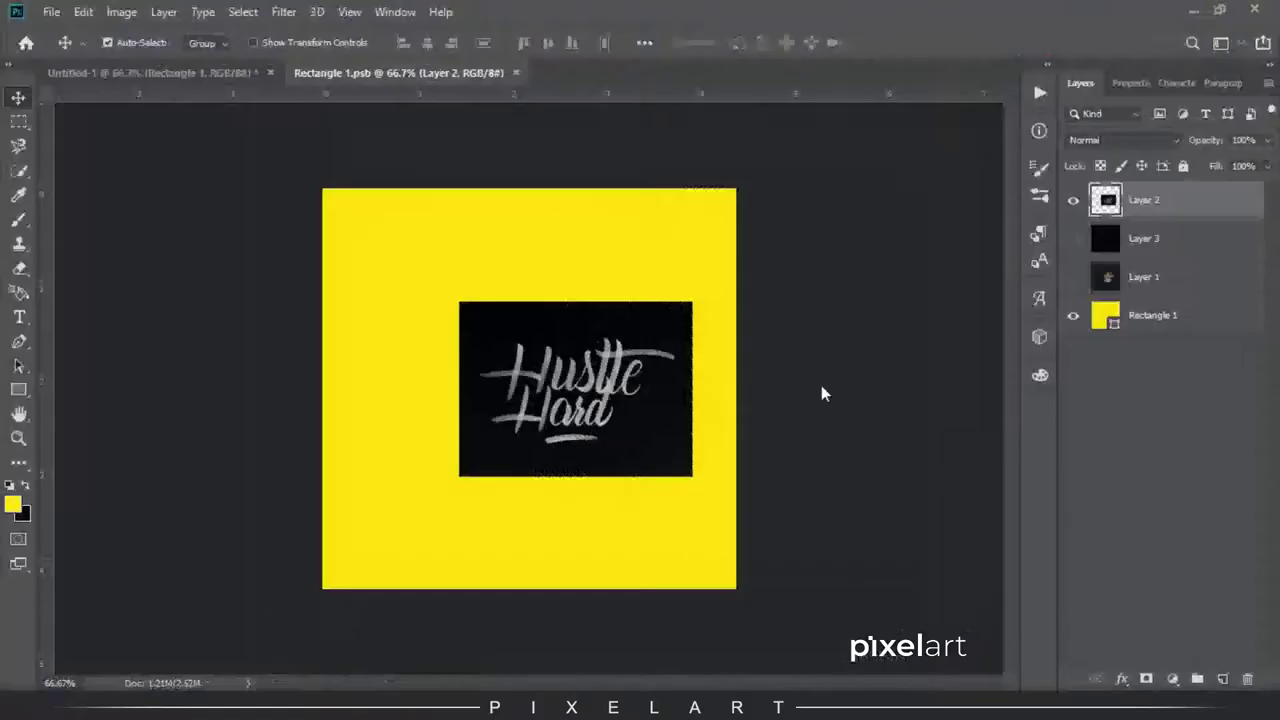
# - Replace the Hustle Hard layers with the pasted Trust Relax Breath image, scaled to about 63%
pyautogui.press('Delete')
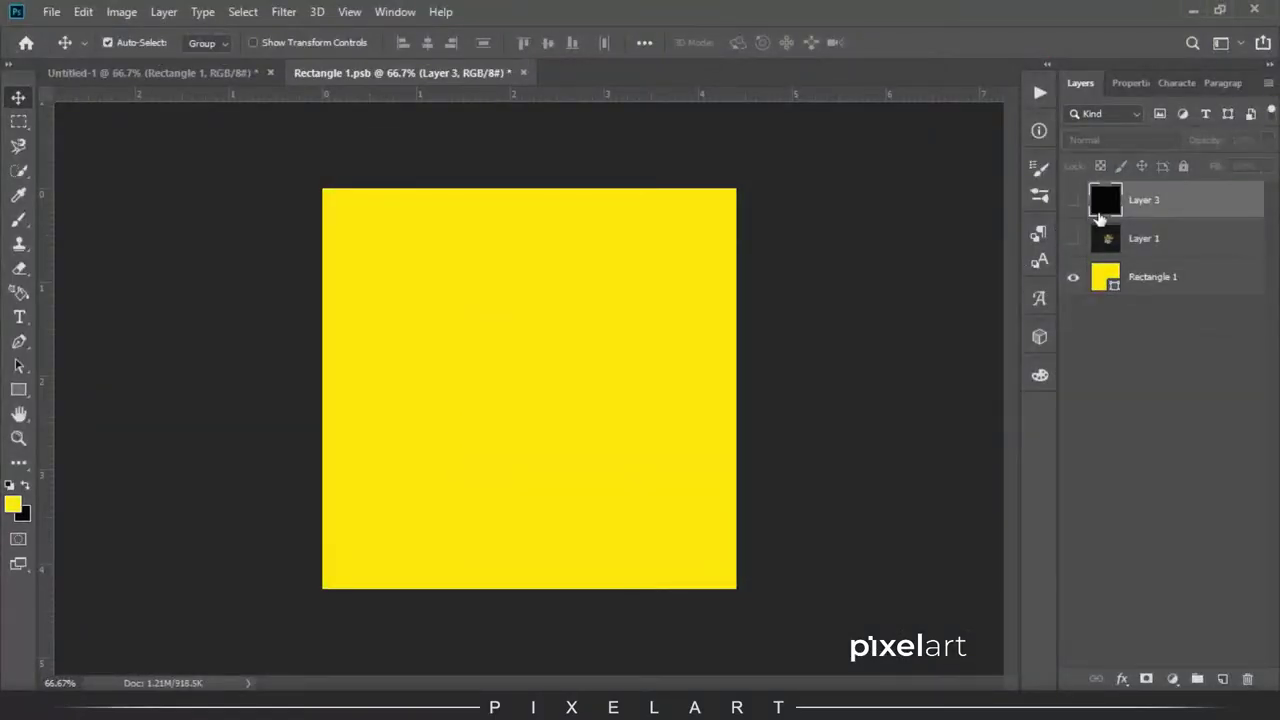
pyautogui.press('Delete')
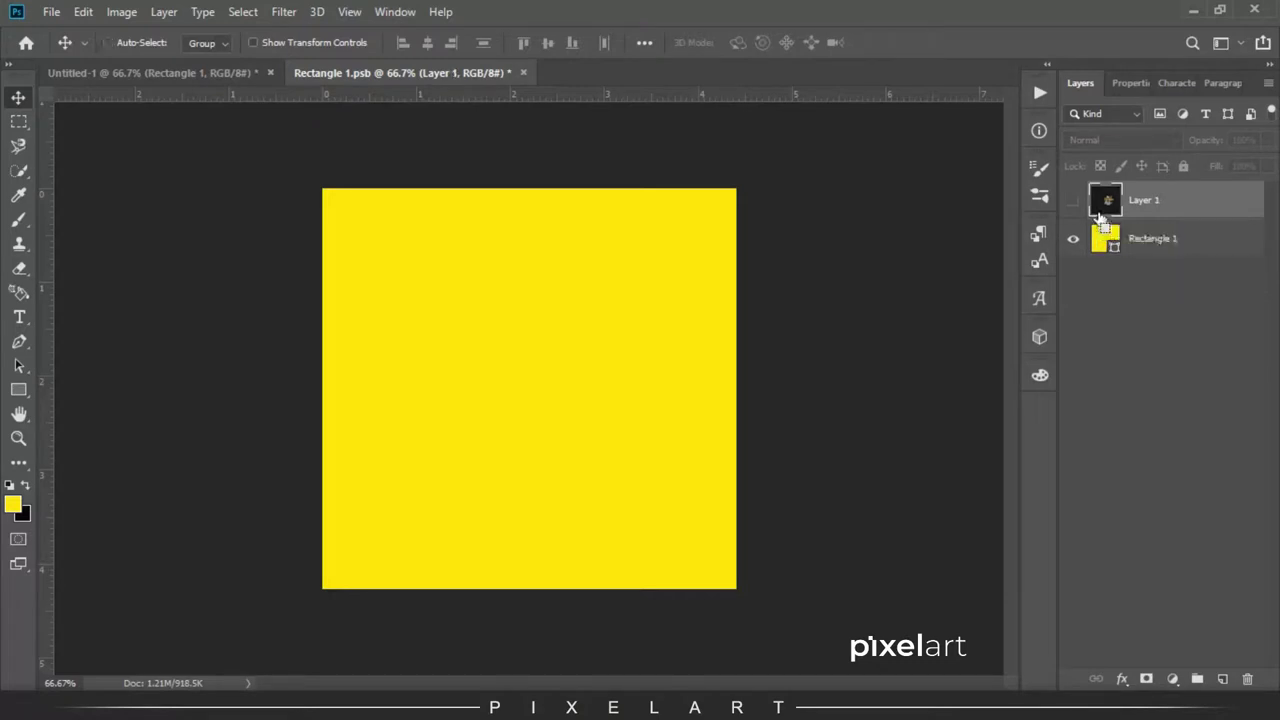
pyautogui.hotkey('ctrl', 'v')
pyautogui.hotkey('ctrl', 't')
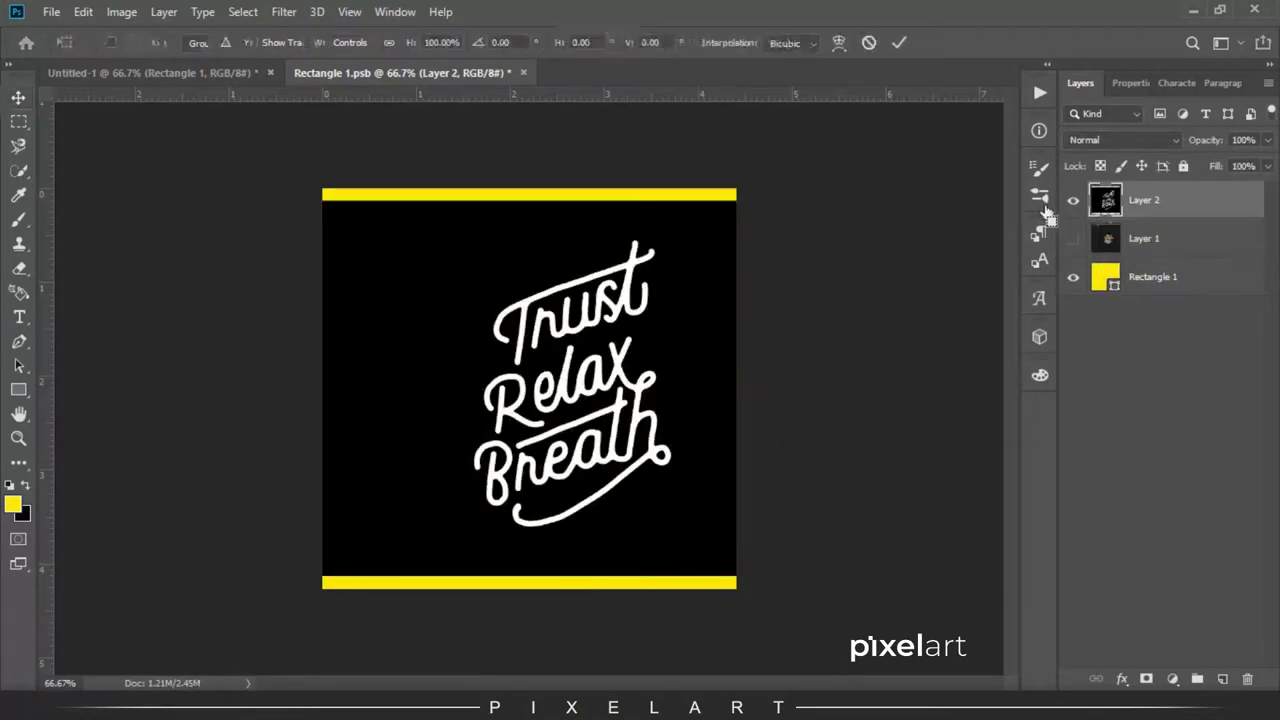
pyautogui.moveTo(822, 201); pyautogui.dragTo(742, 260)
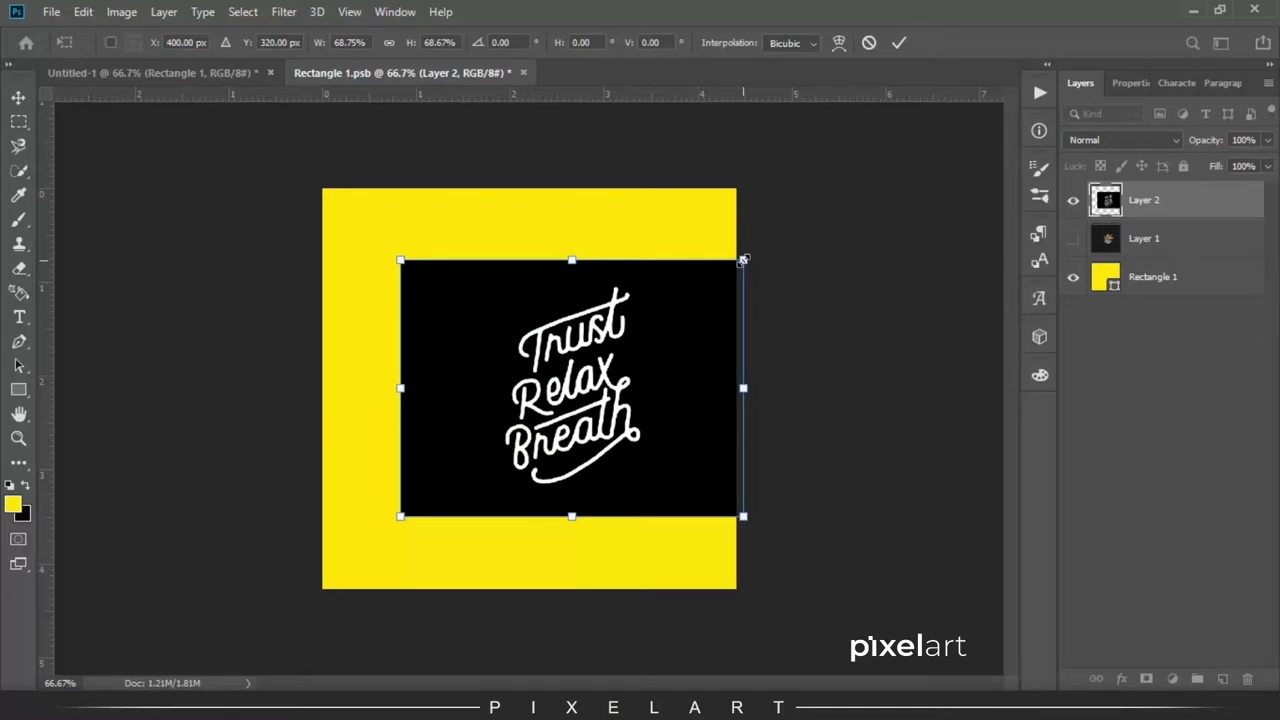
pyautogui.moveTo(742, 259); pyautogui.dragTo(731, 269)
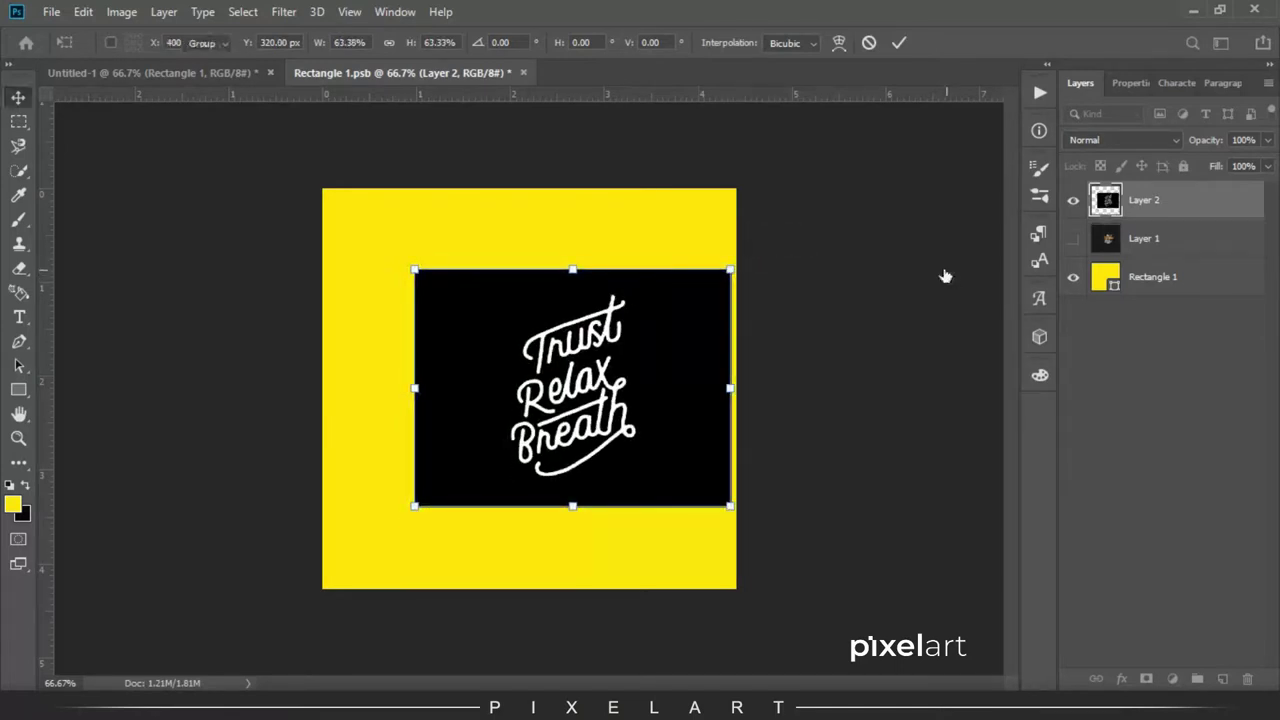
pyautogui.press('Return')
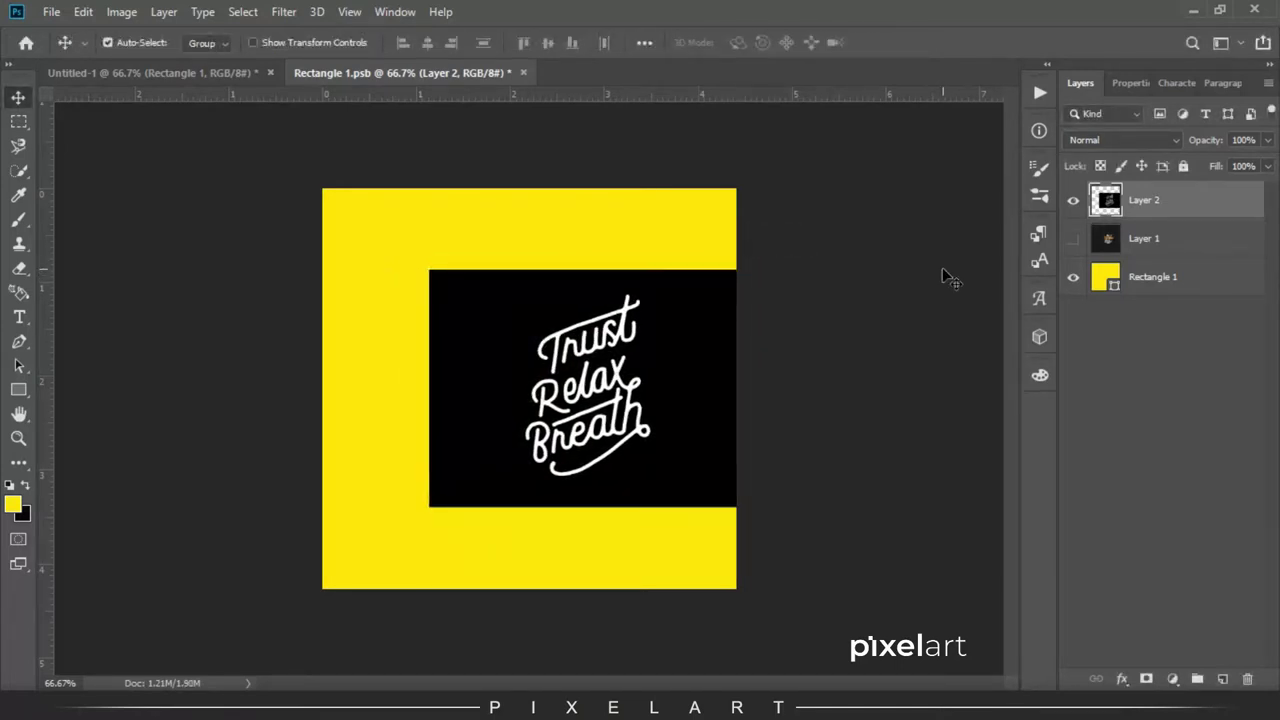
# - Brush black over all leftover yellow areas around the lettering
pyautogui.press('b')
pyautogui.keyDown('alt'); pyautogui.click(494, 326); pyautogui.keyUp('alt')
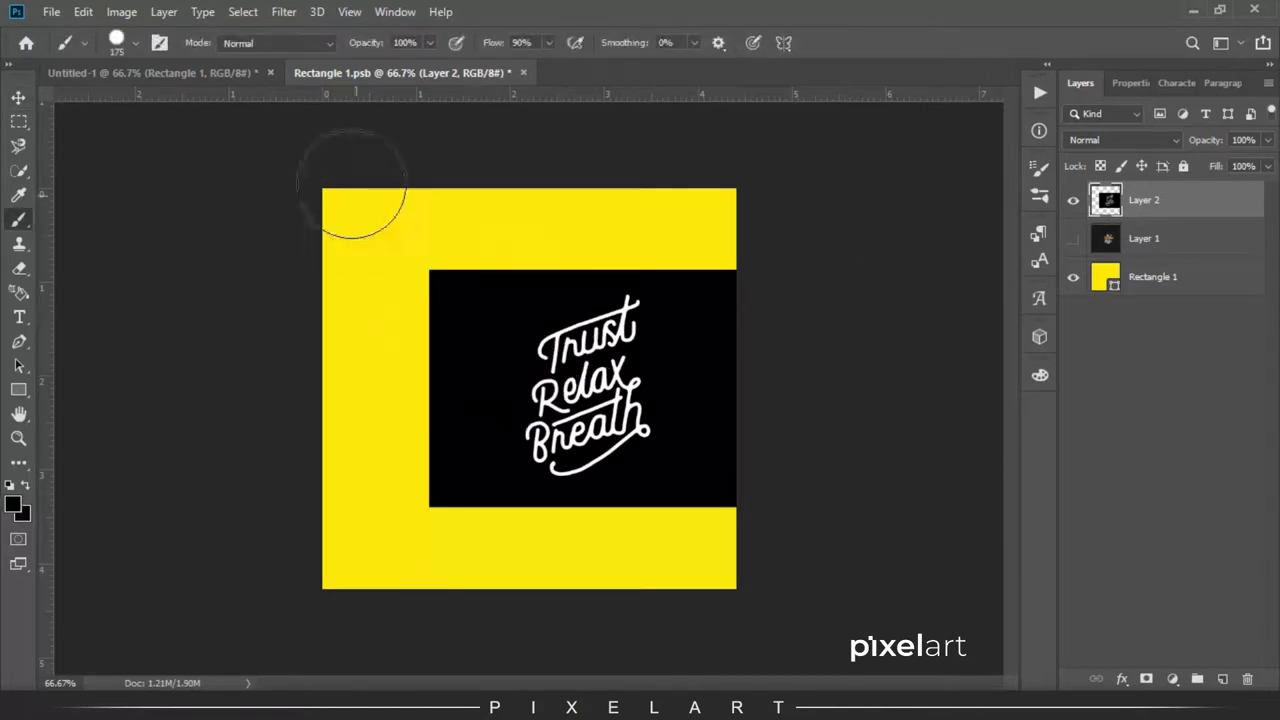
pyautogui.moveTo(352, 185)
pyautogui.mouseDown()
pyautogui.moveTo(366, 651)
pyautogui.moveTo(383, 206)
pyautogui.moveTo(386, 594)
pyautogui.moveTo(662, 550)
pyautogui.moveTo(723, 474)
pyautogui.mouseUp()
pyautogui.moveTo(386, 246); pyautogui.dragTo(723, 214)
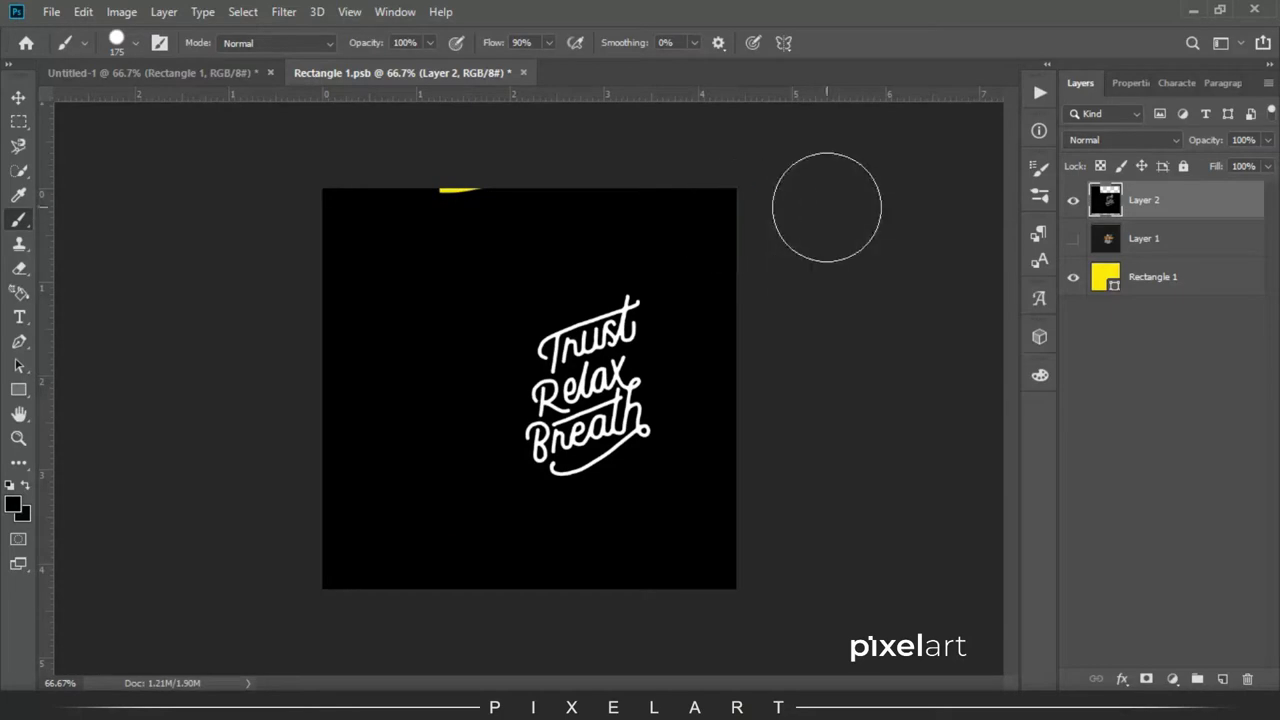
pyautogui.moveTo(826, 207); pyautogui.dragTo(211, 185)
# - Save the design file via File > Save
pyautogui.click(51, 12)
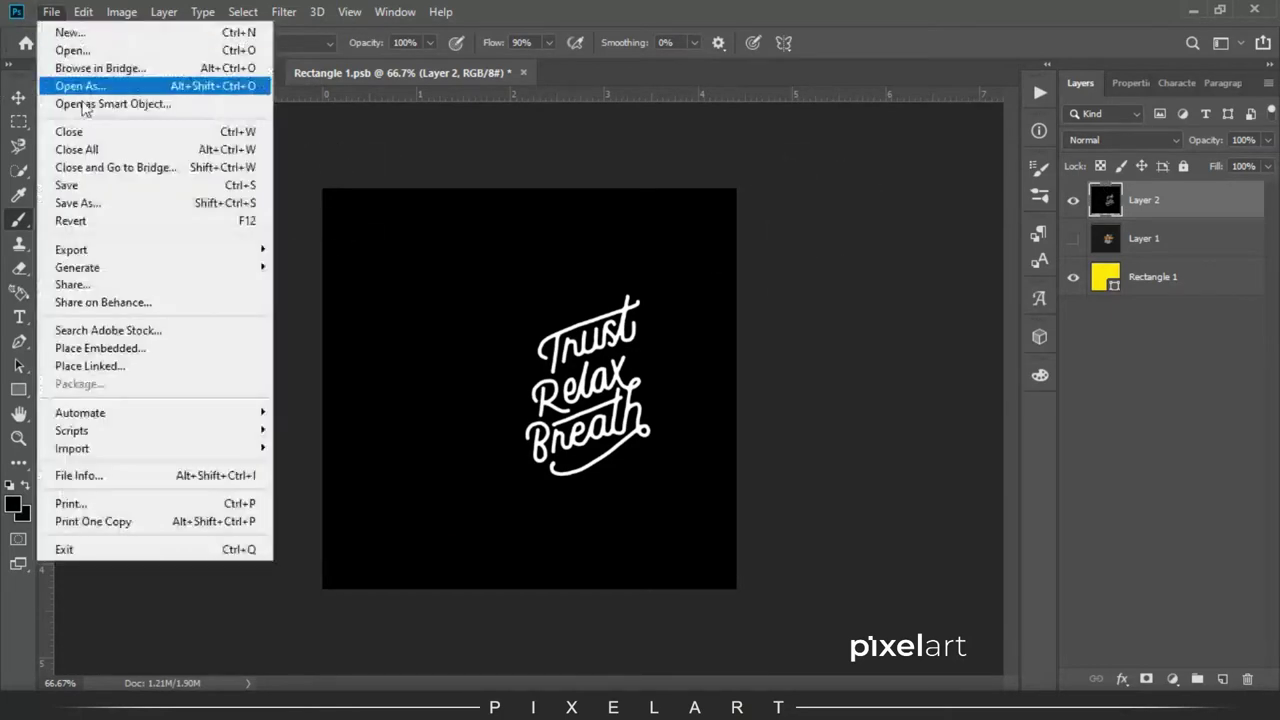
pyautogui.click(115, 191)
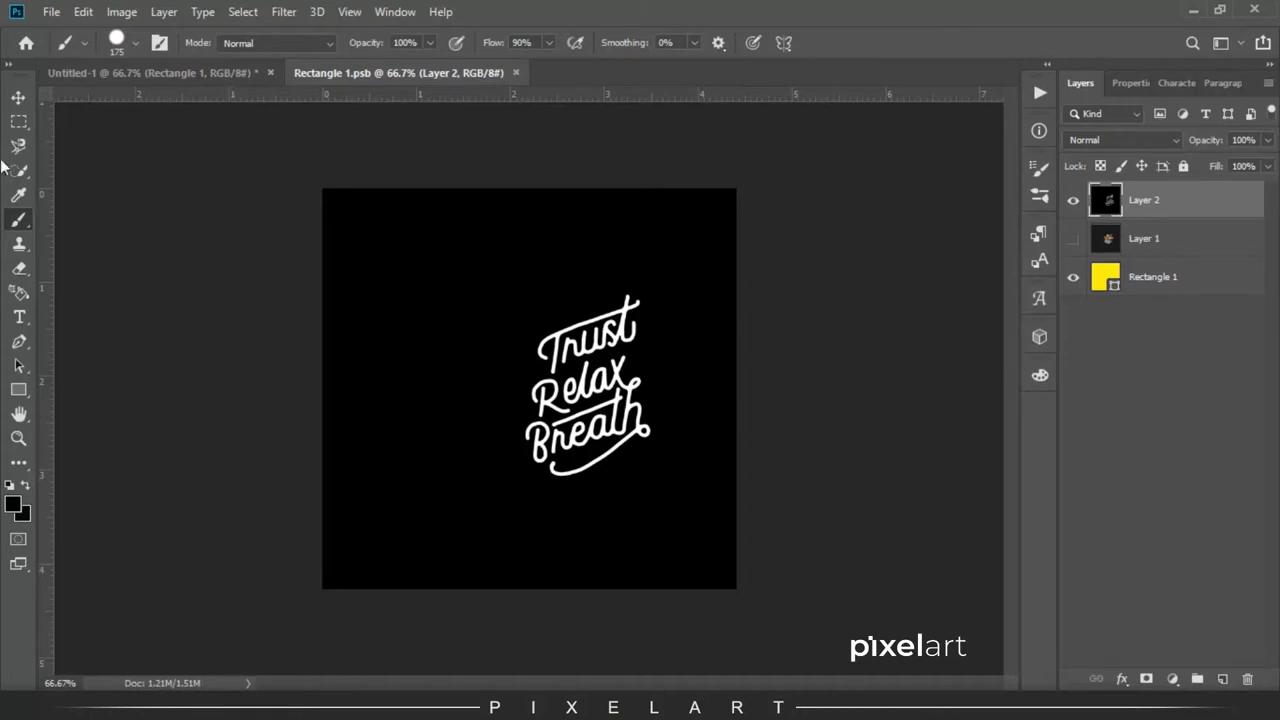
pyautogui.click(16, 101)
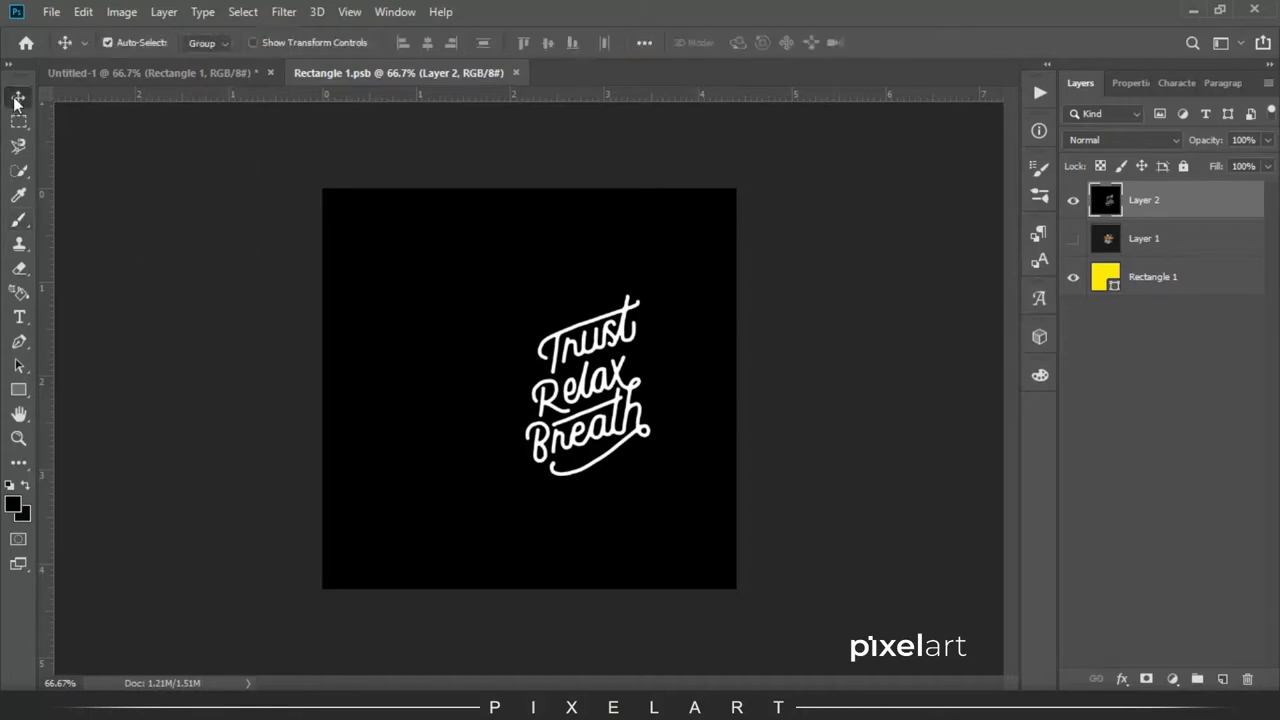
# - Nudge the lettering slightly left and brush black over the exposed yellow right-edge strip
pyautogui.click(171, 72)
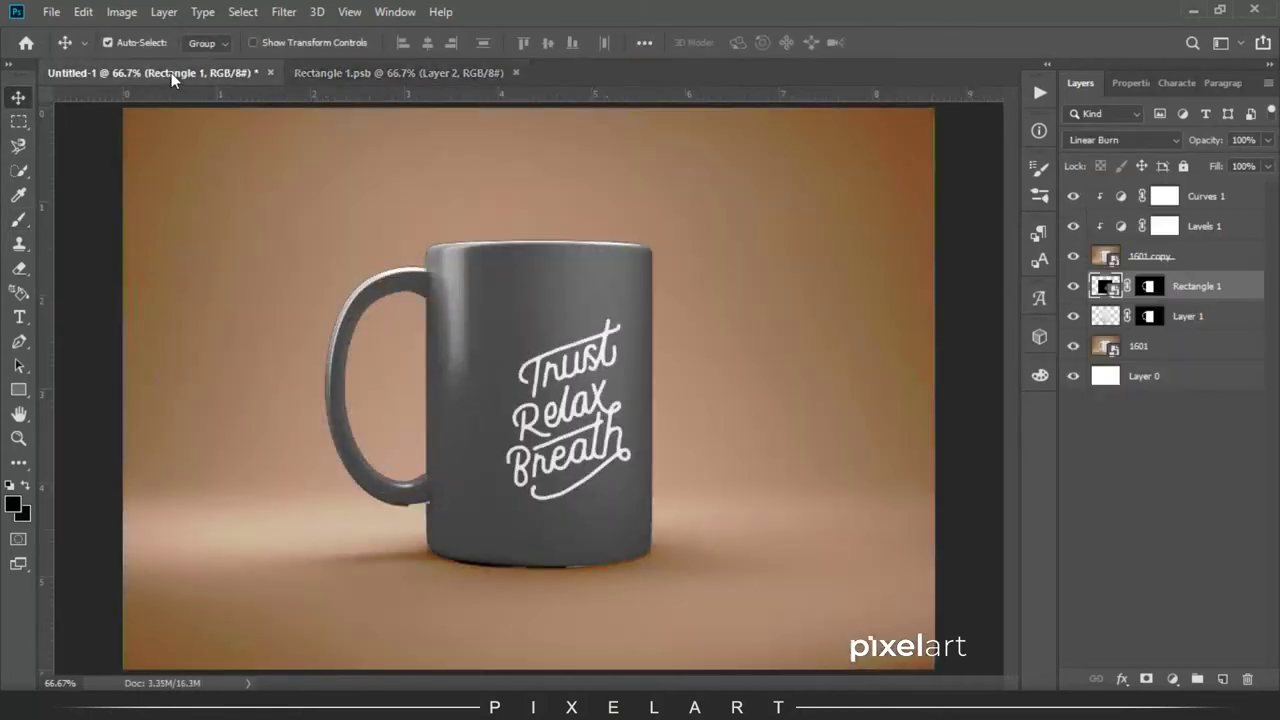
pyautogui.click(338, 73)
pyautogui.hotkey('shift', 'Left')
pyautogui.hotkey('shift', 'Left')
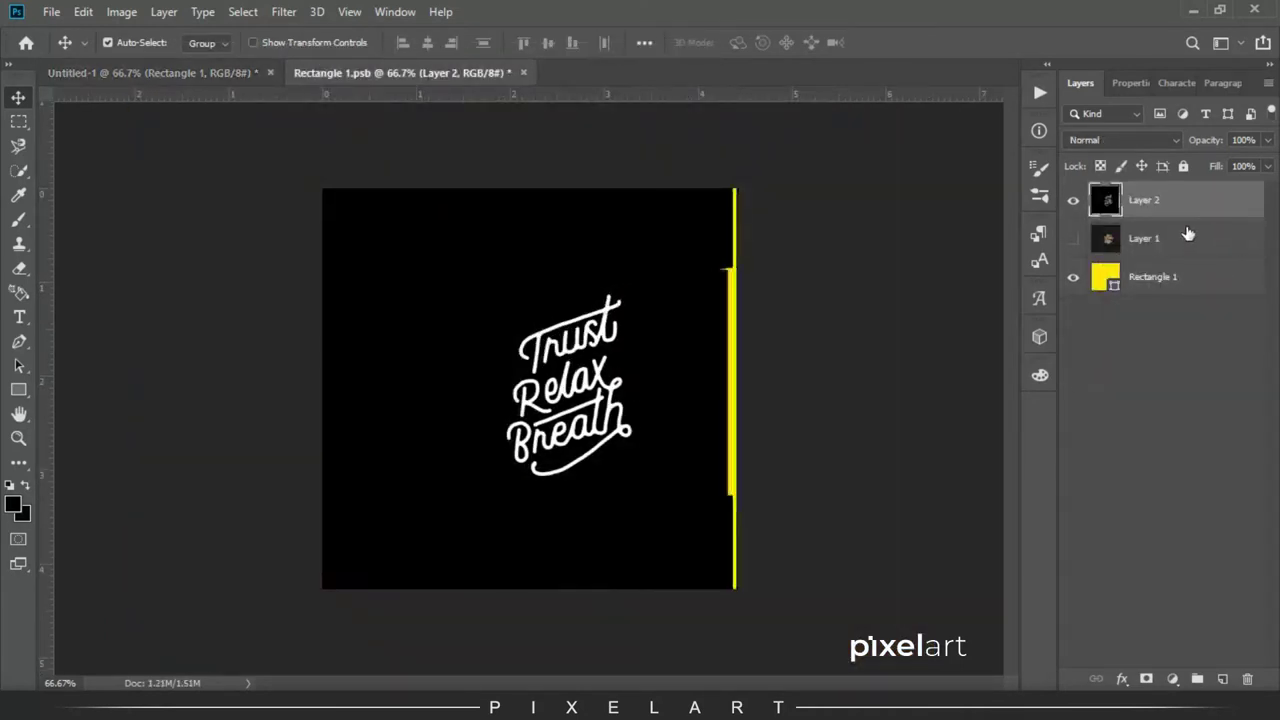
pyautogui.press('b')
pyautogui.moveTo(738, 250); pyautogui.dragTo(732, 560)
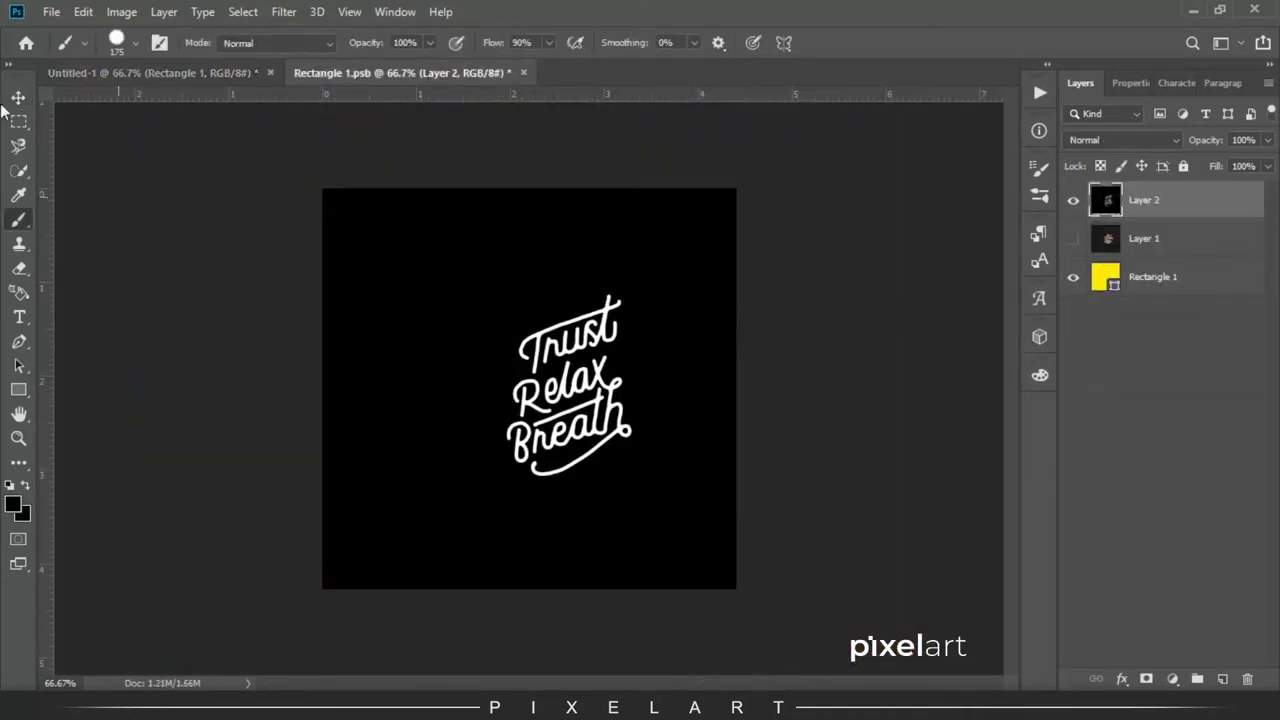
# - Save the design file and view the updated grey mug mockup in Untitled-1
pyautogui.click(16, 96)
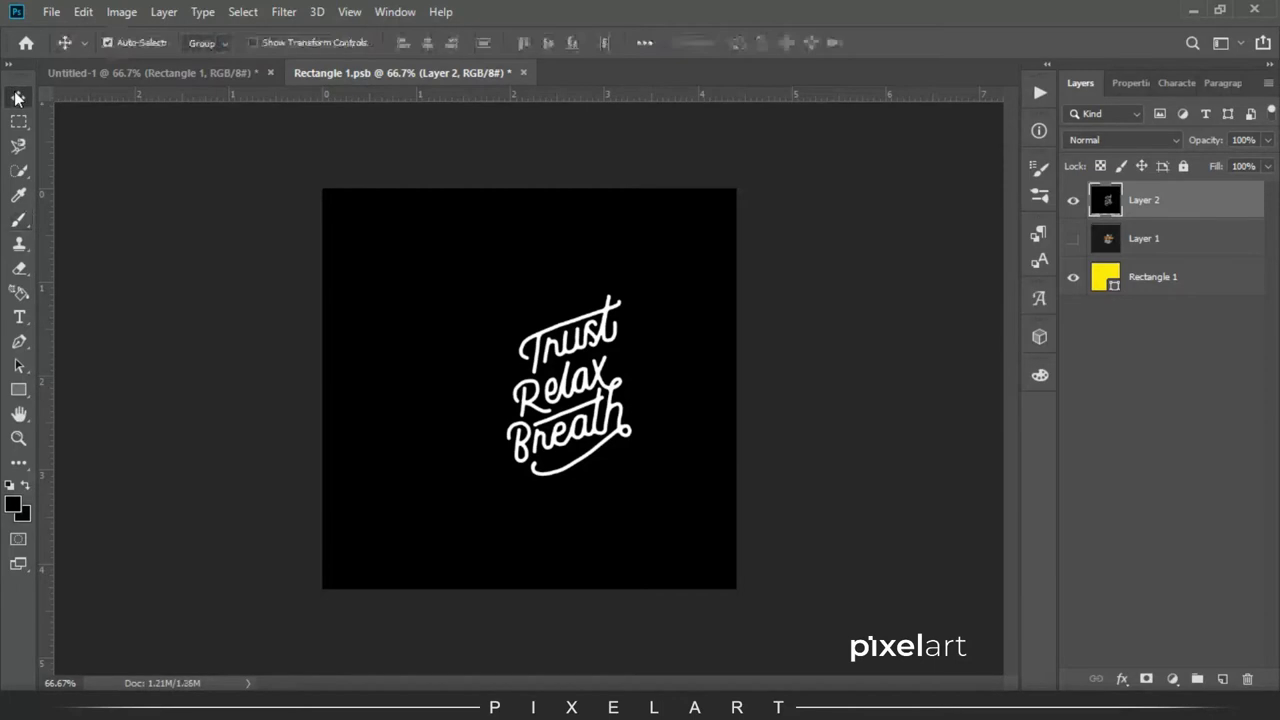
pyautogui.click(50, 12)
pyautogui.click(88, 181)
pyautogui.click(147, 84)
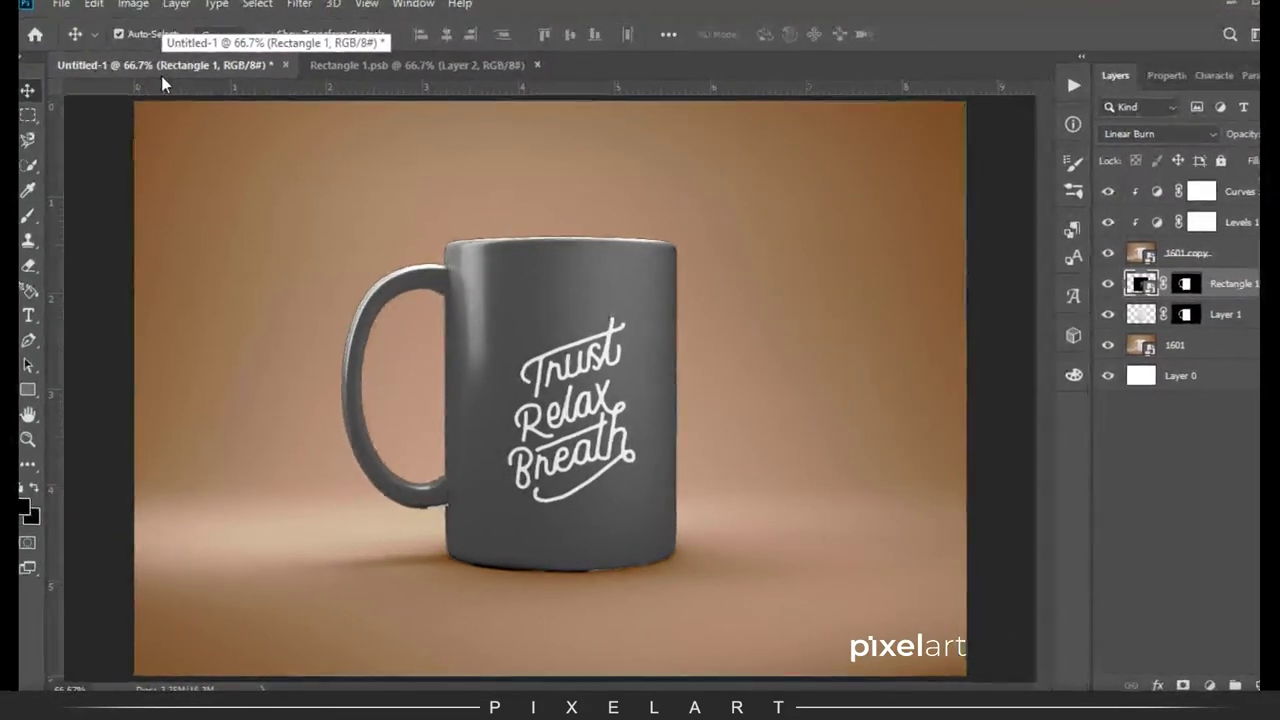
pyautogui.hotkey('ctrl', '-')
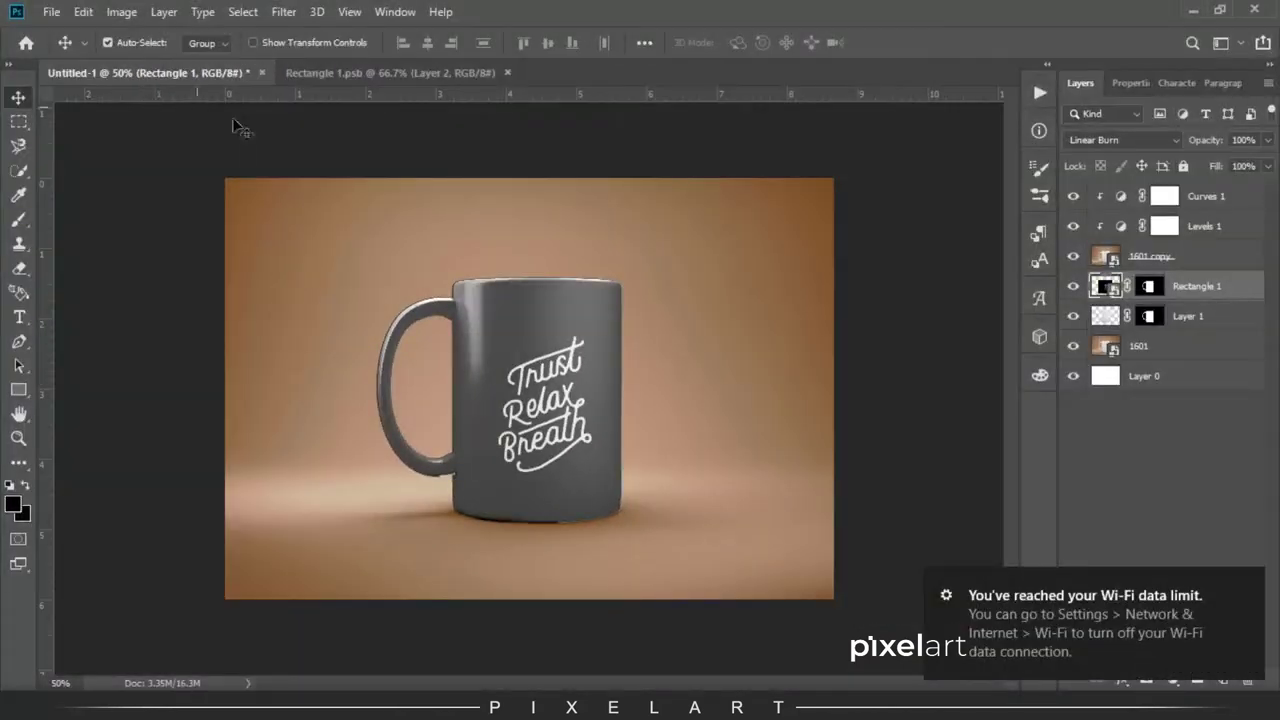
pyautogui.click(1253, 584)
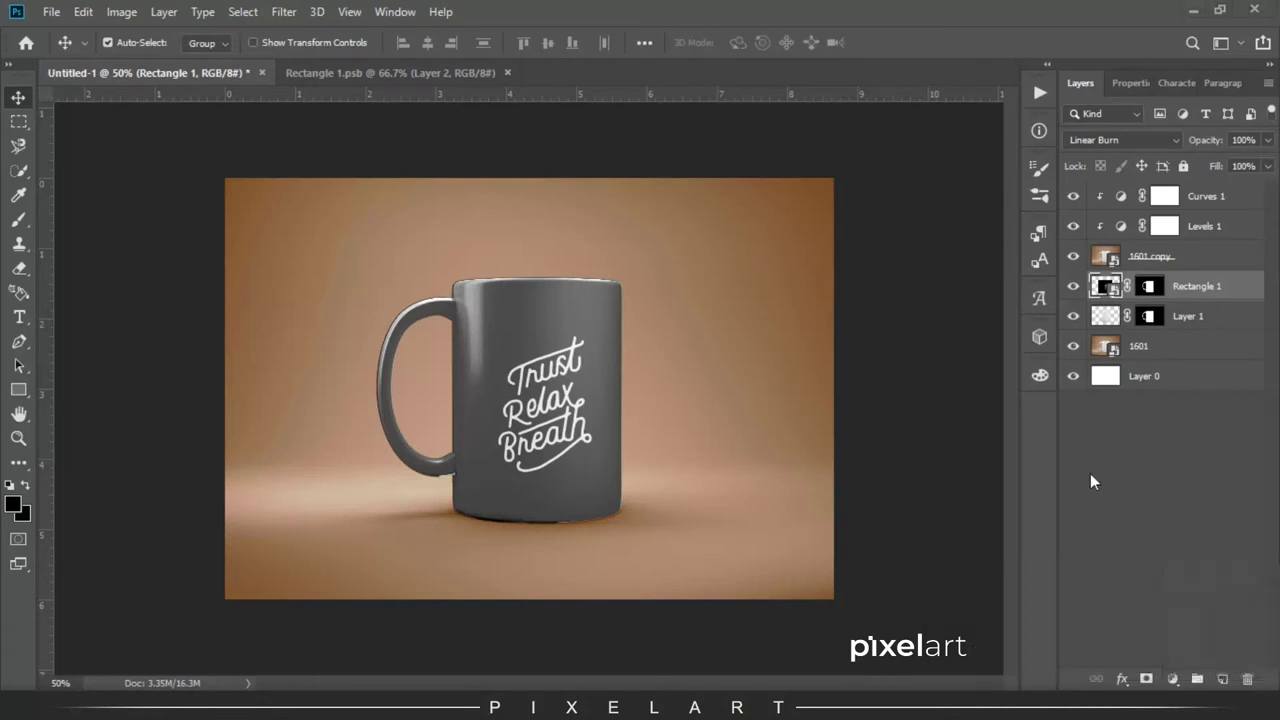